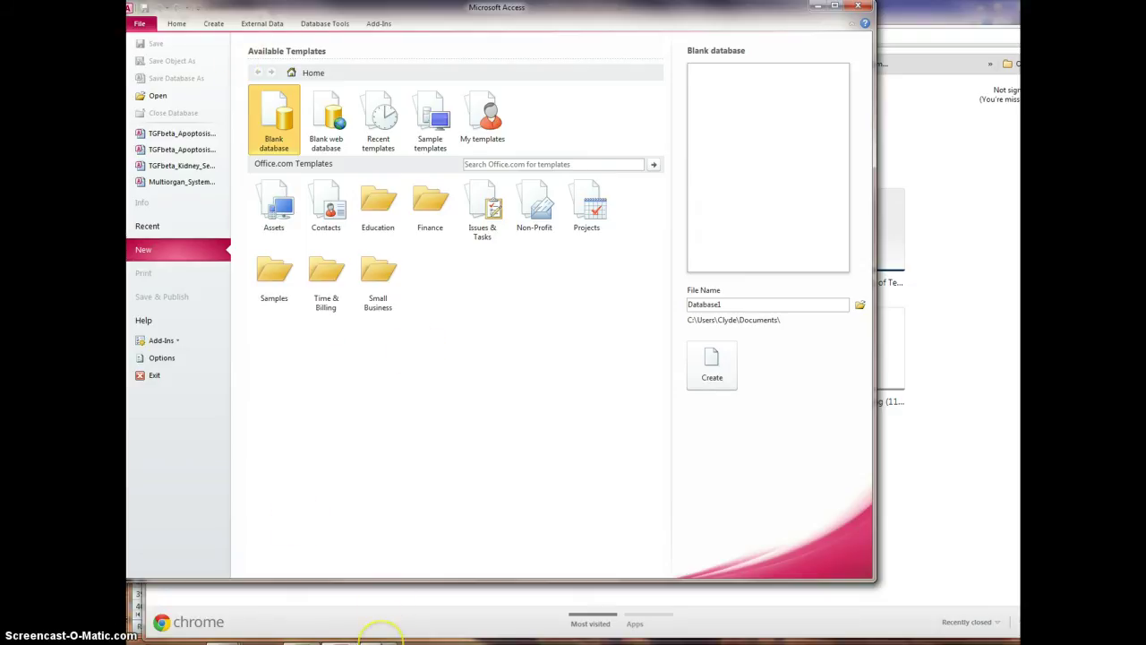
Step: Create a blank database named Database1 in Access 2007 format, stored on the Desktop
mouse_move(380, 633)
mouse_move(337, 631)
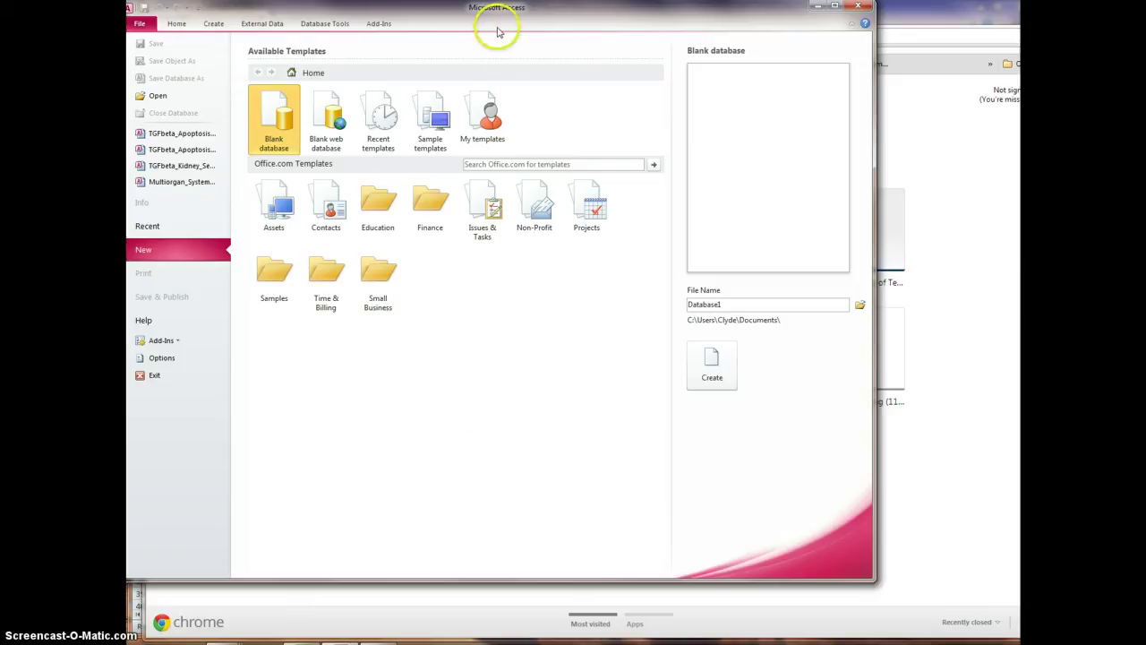
left_click(275, 133)
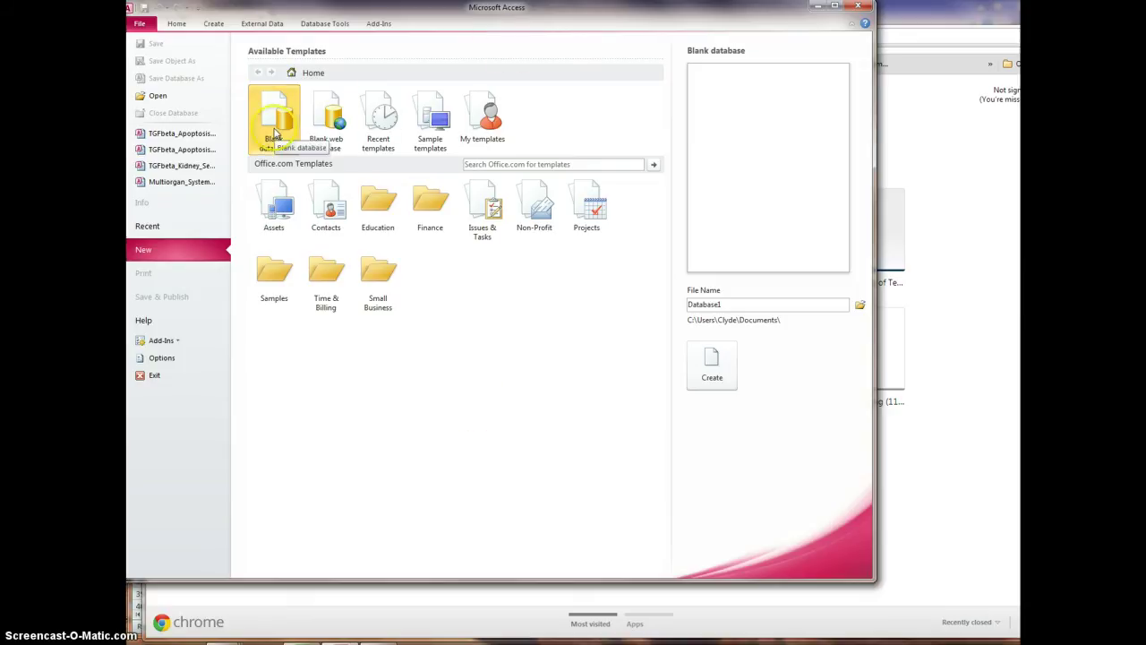
left_click(859, 307)
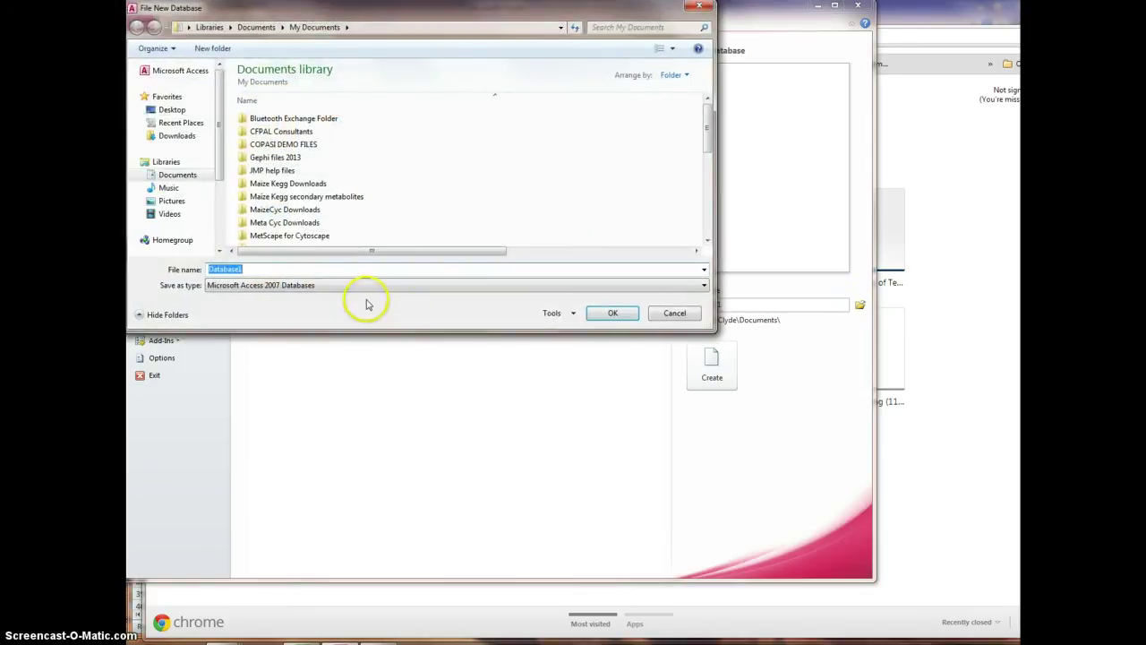
left_click(169, 111)
left_click(572, 273)
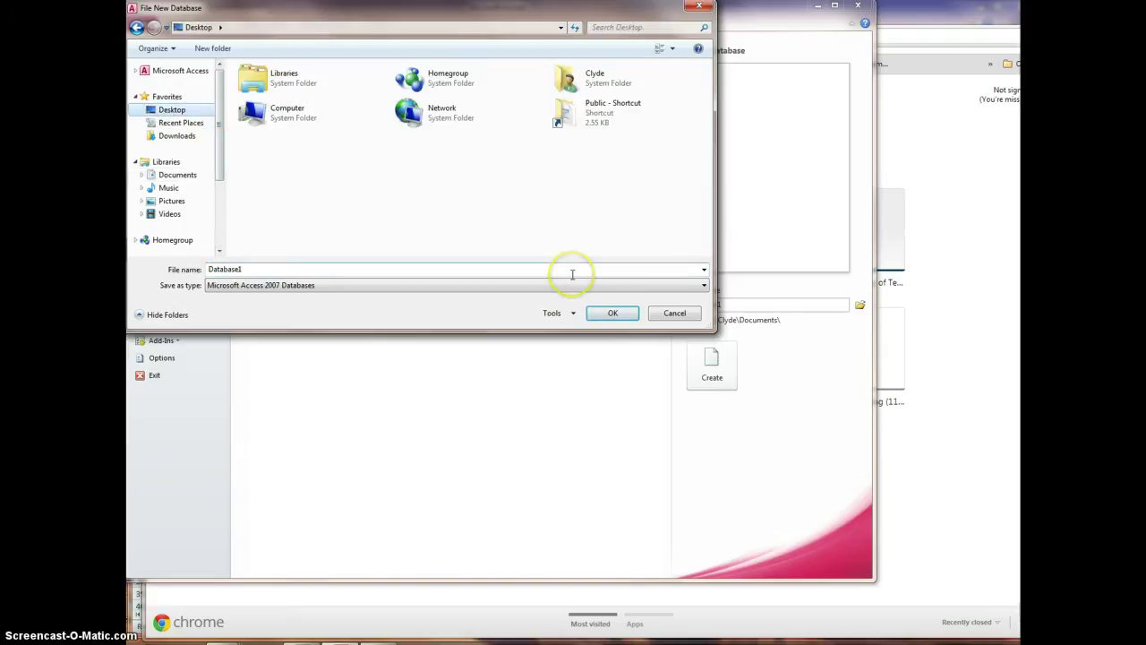
left_click(613, 316)
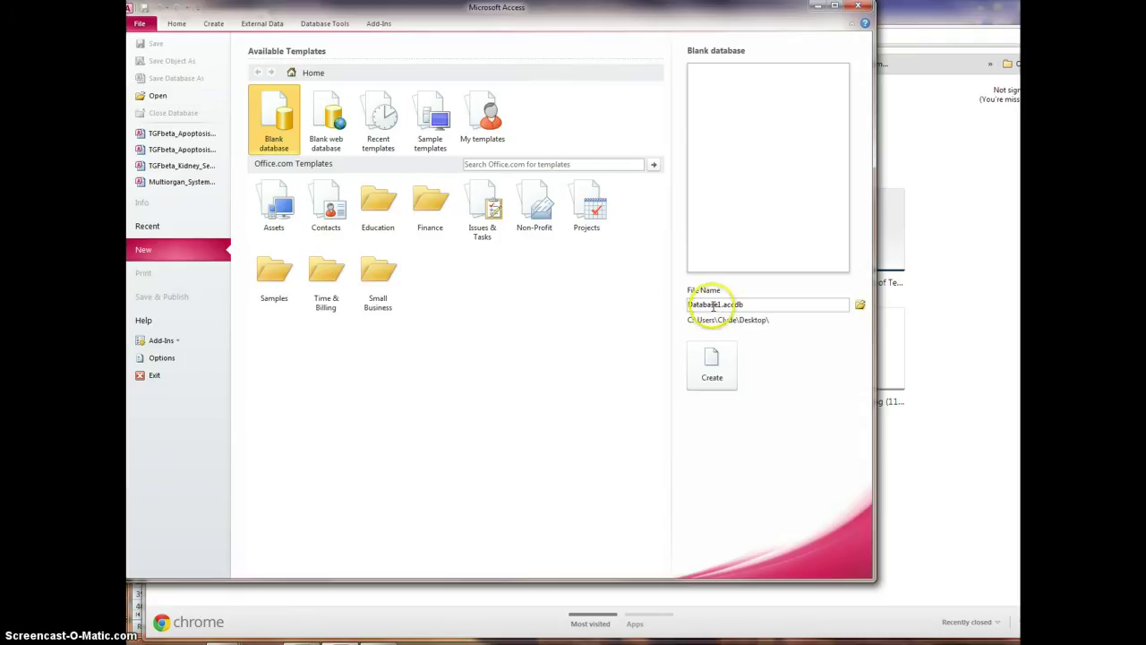
left_click(711, 362)
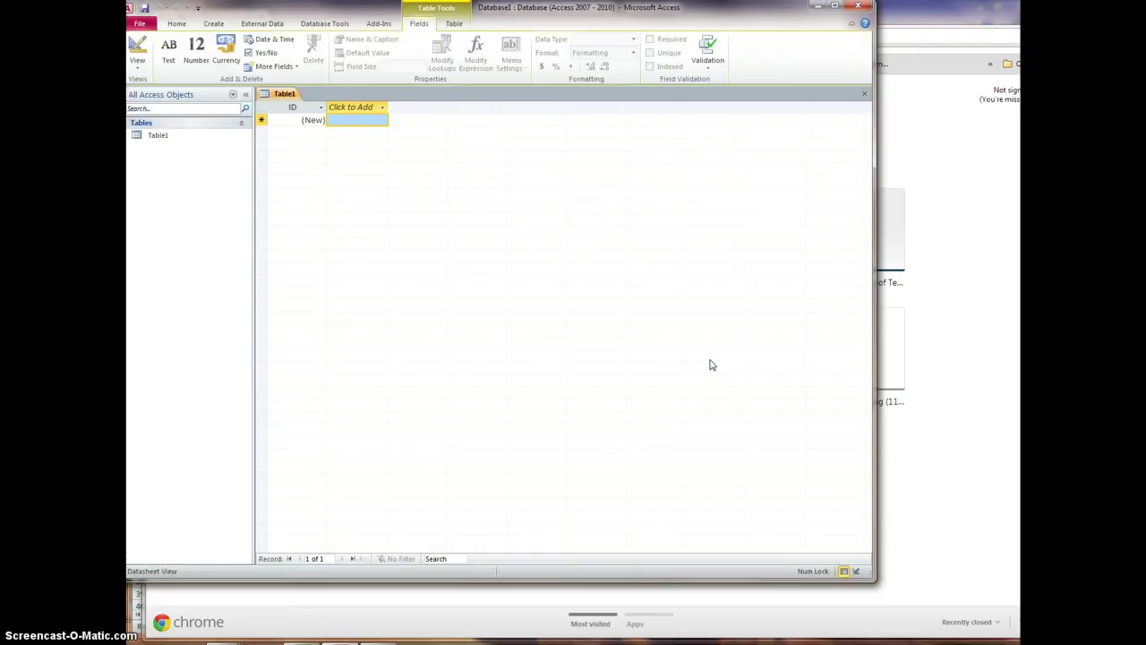
Step: Switch to Chrome, search Google for "ncbi geo" and open the Gene Expression Omnibus (GEO) main page
left_click(417, 613)
left_click(394, 252)
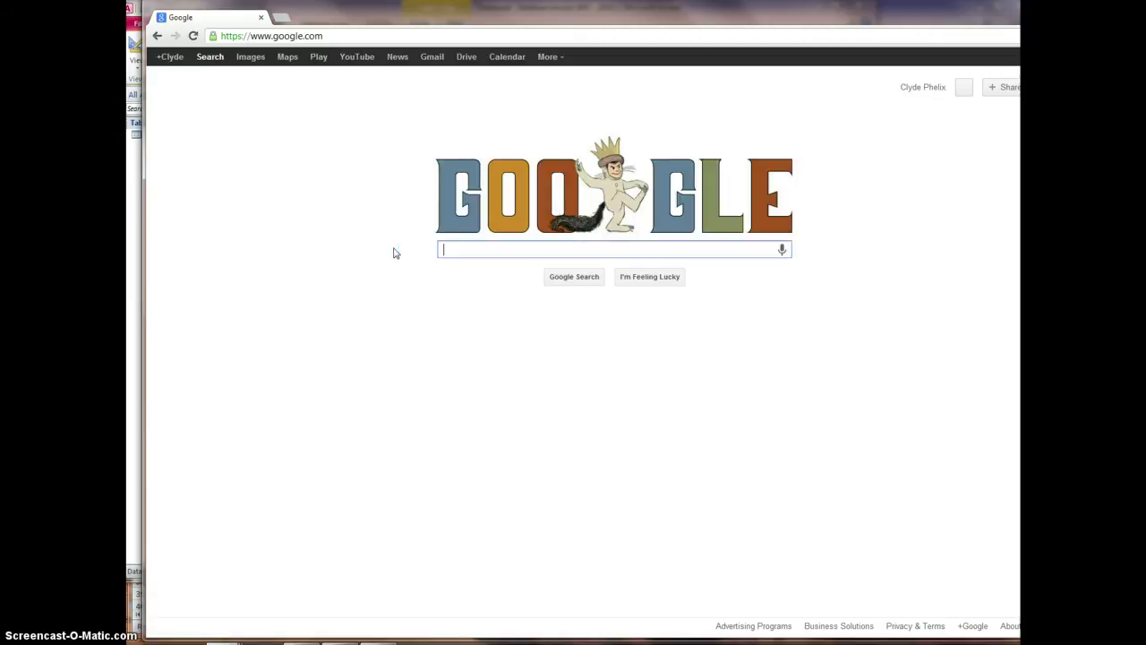
type("nc")
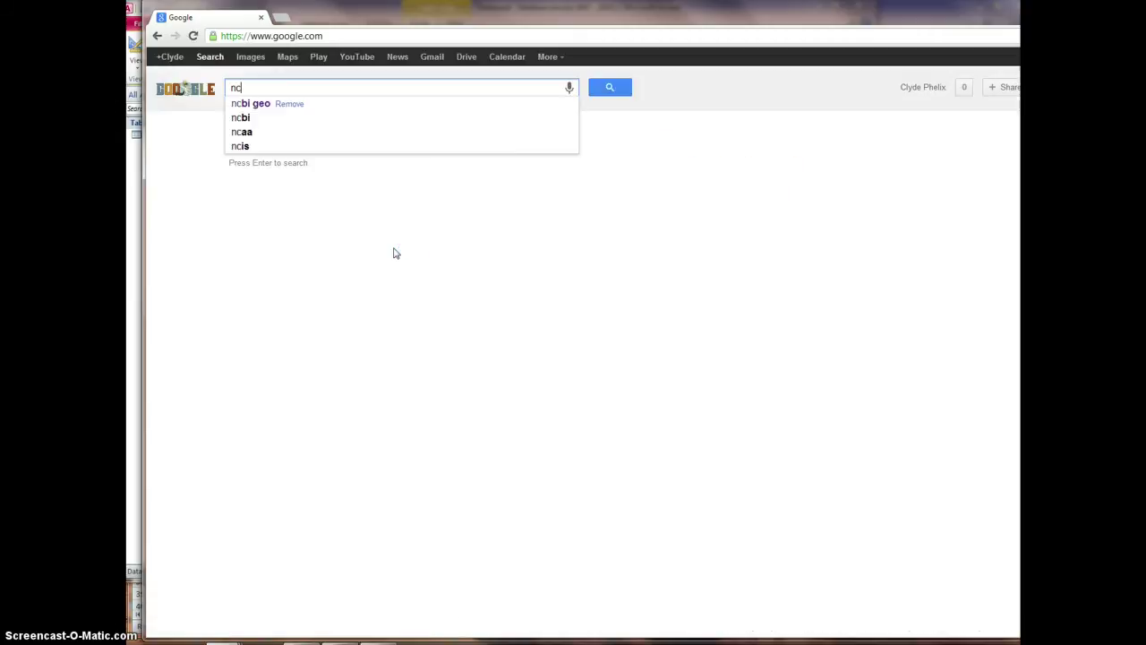
type("bi ")
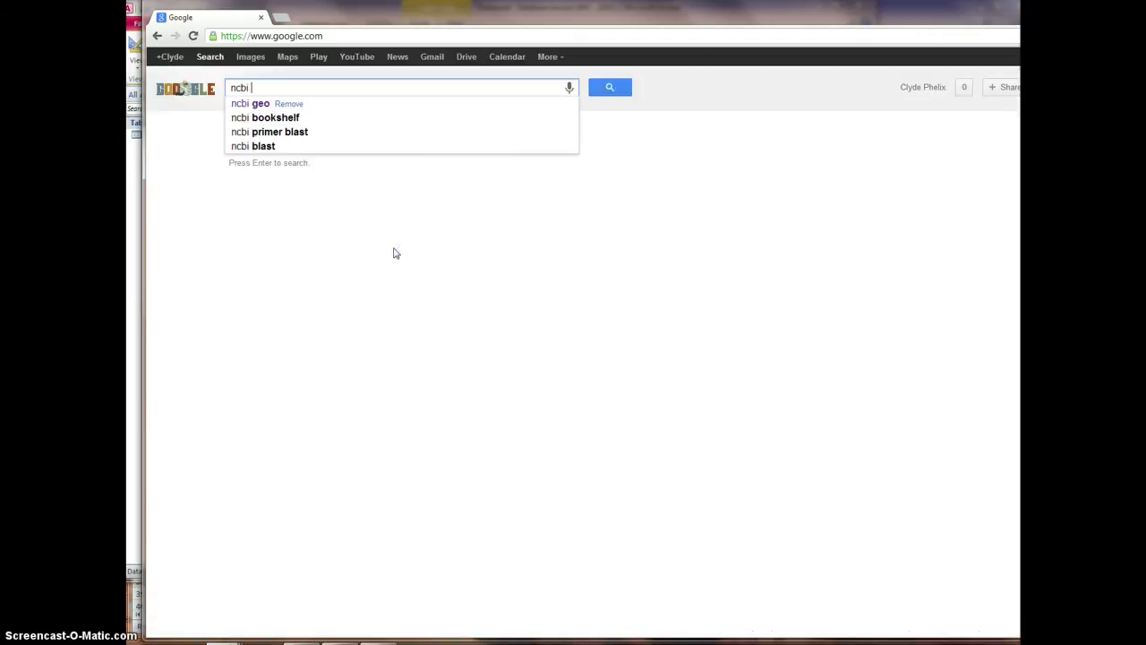
type("geo")
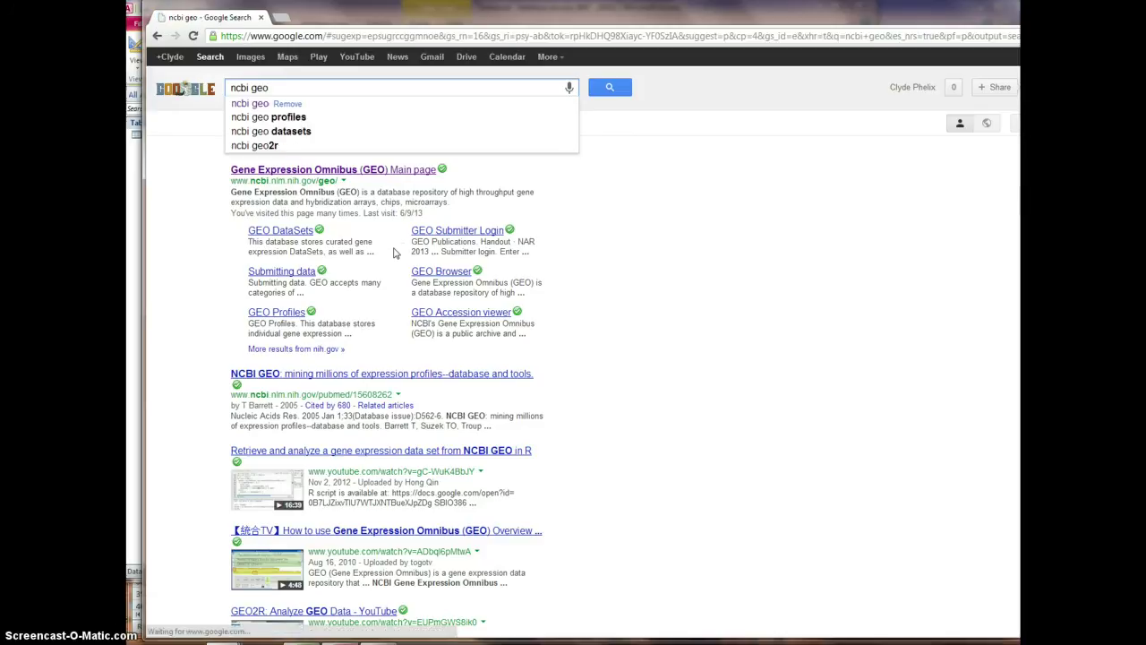
key("Return")
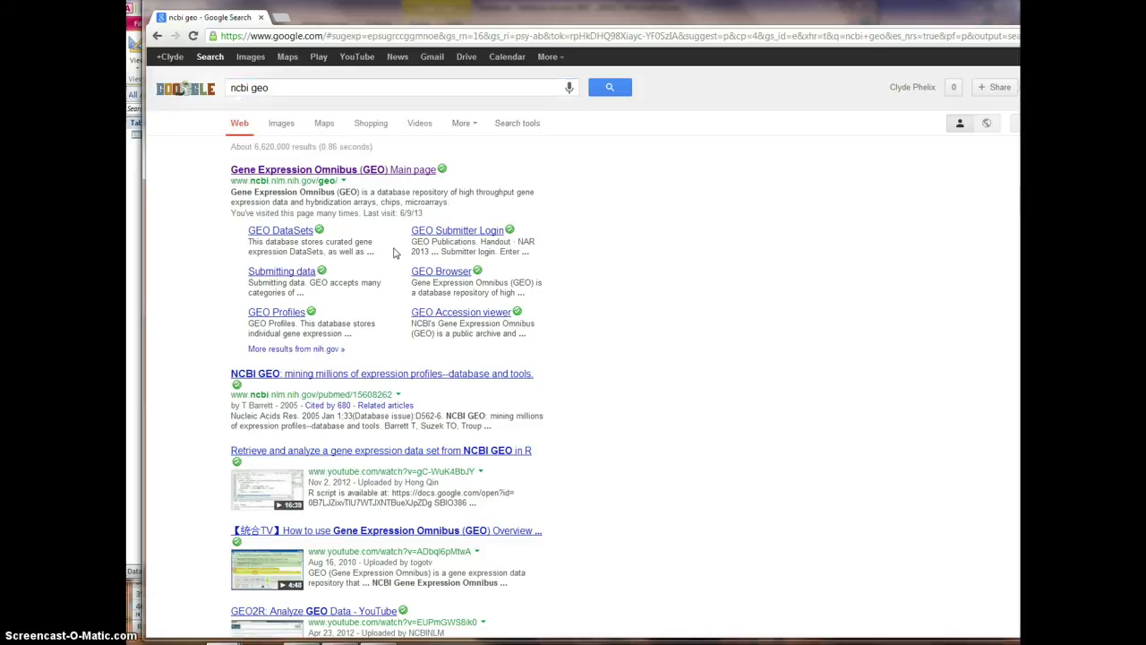
left_click(326, 170)
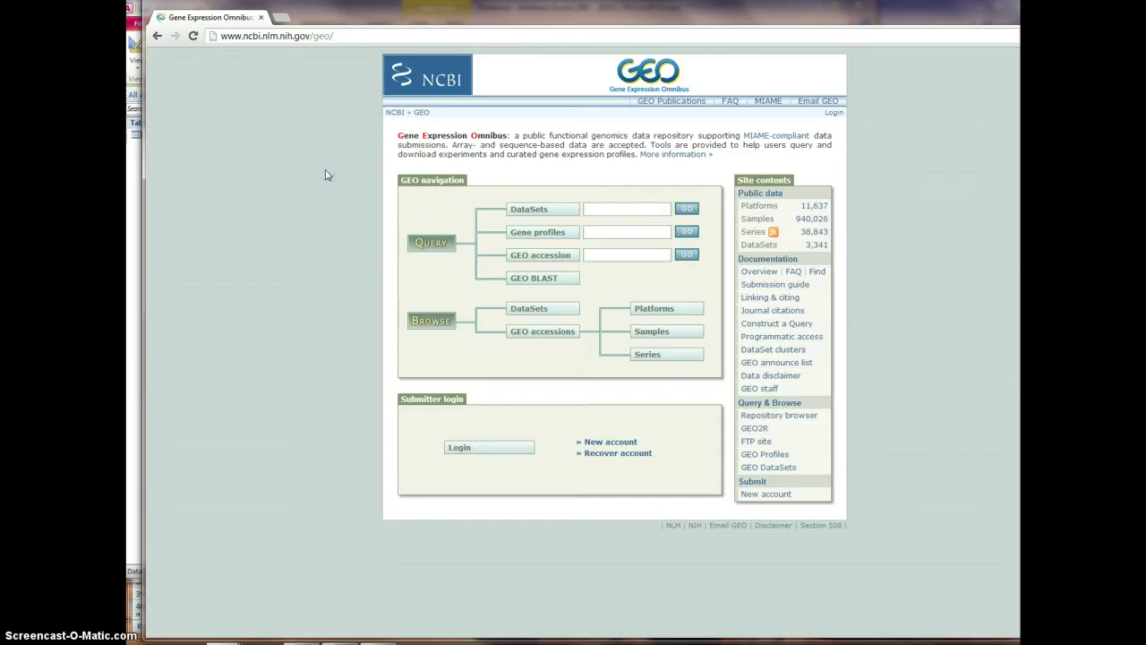
Step: Query GEO DataSets for glioblastoma and open the record "Glioblastoma stem-like cell lines, glioblastomas, and glioma cell lines"
left_click(605, 209)
type("glio")
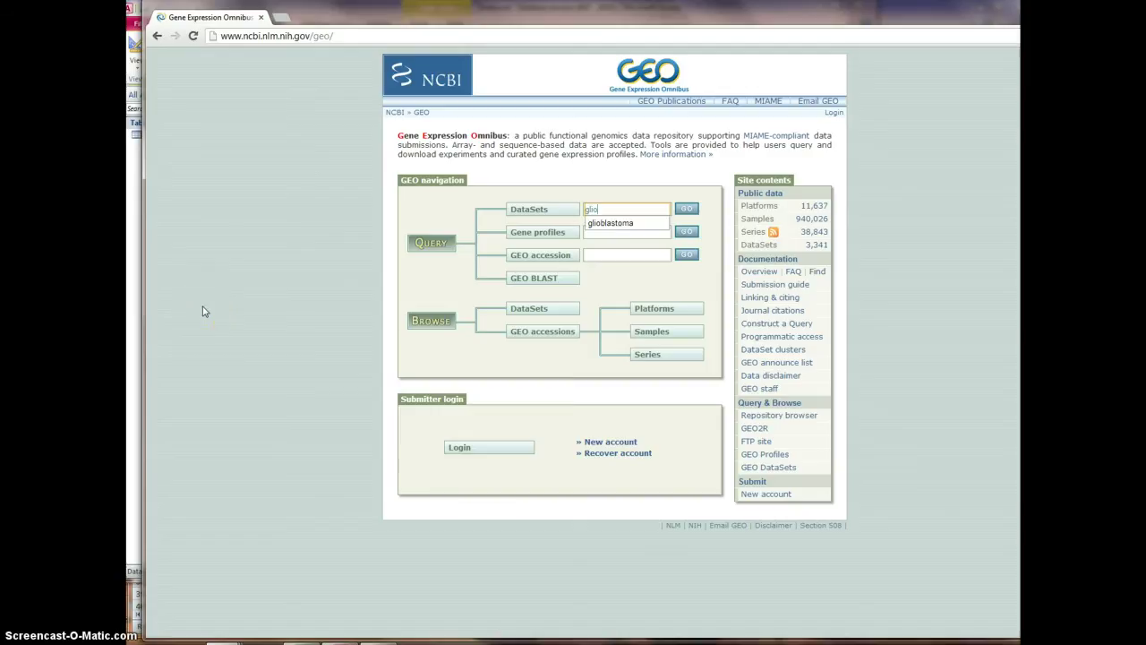
left_click(614, 224)
left_click(686, 211)
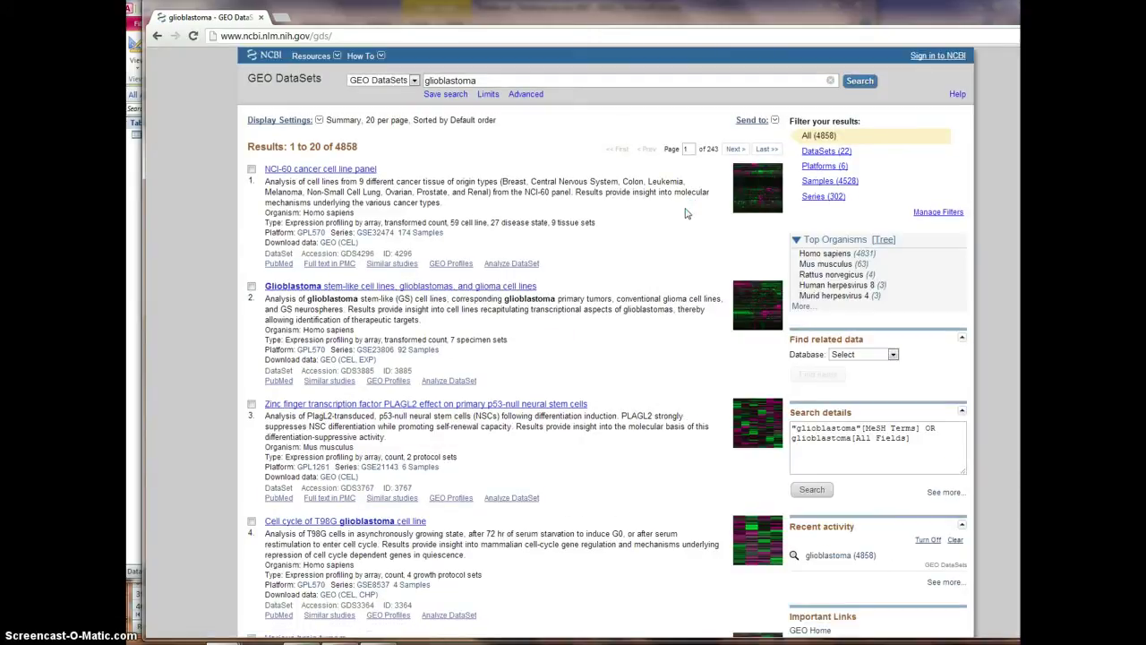
left_click(348, 287)
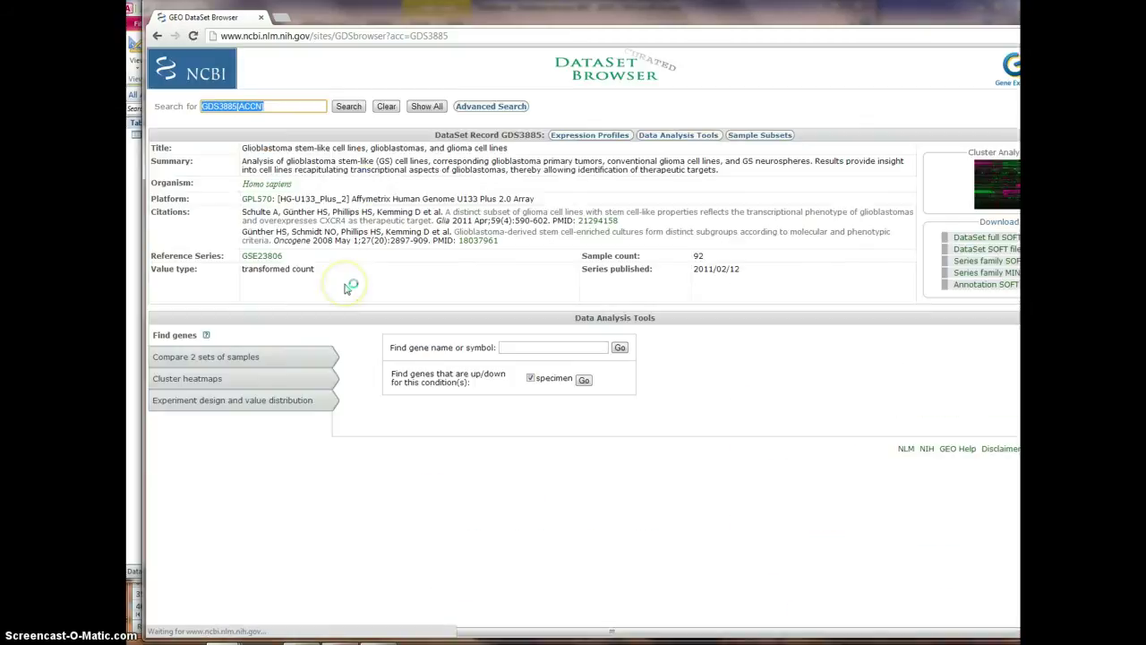
Step: Open the dataset's platform GPL570 in a new tab and its reference series GSE23806 in two further tabs
right_click(256, 203)
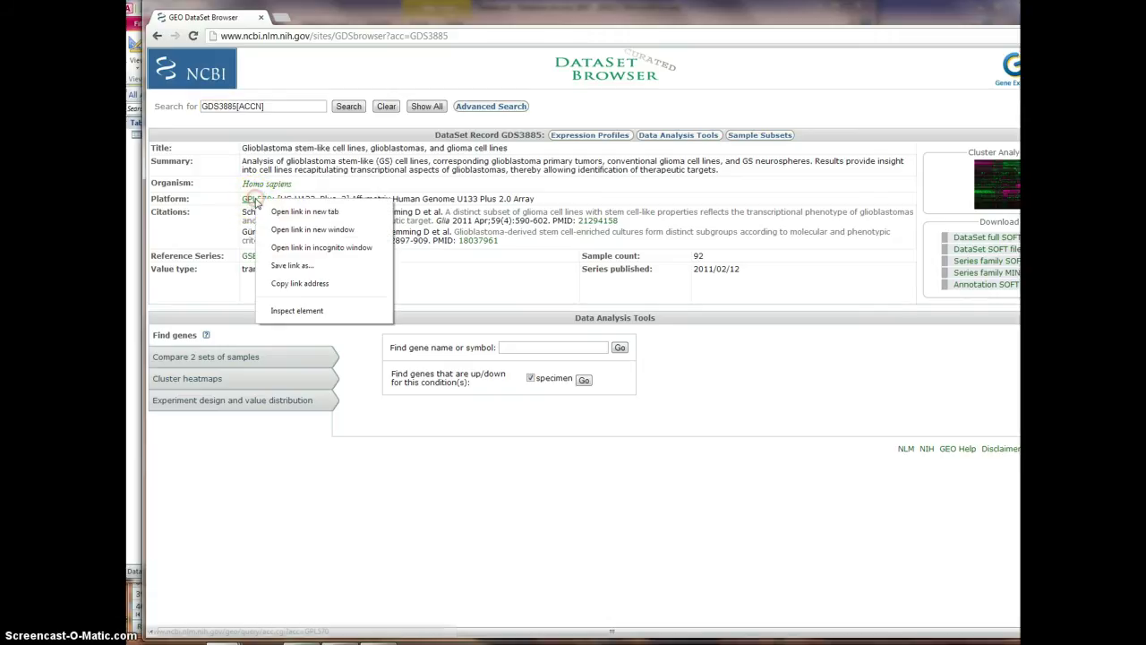
left_click(276, 212)
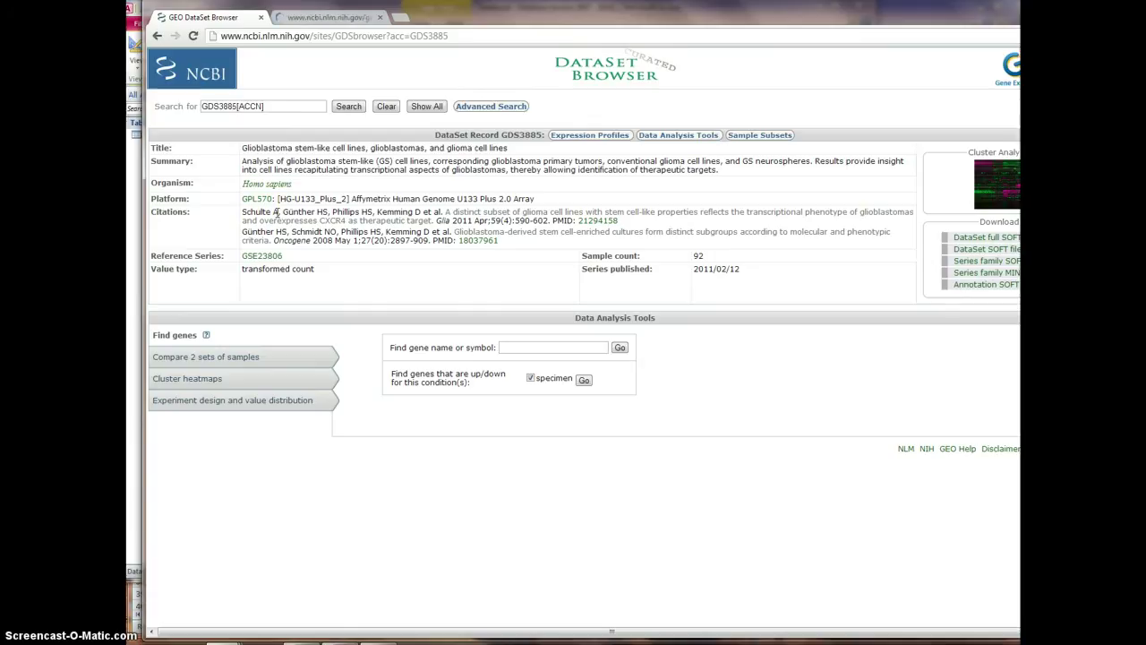
left_click(198, 256)
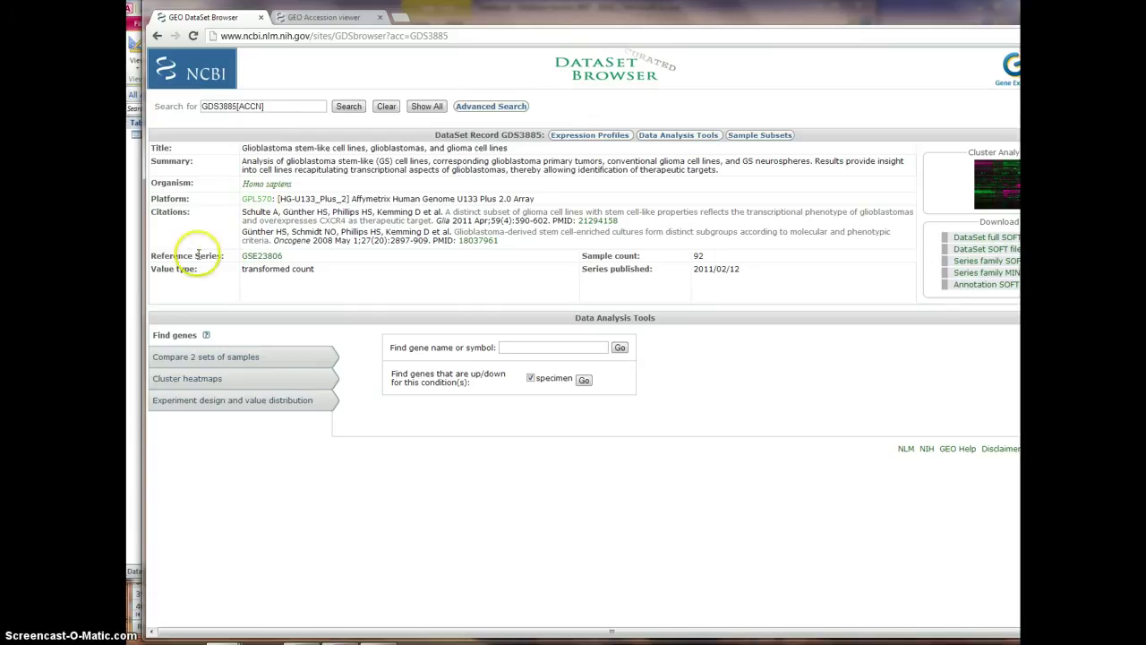
right_click(265, 258)
left_click(305, 268)
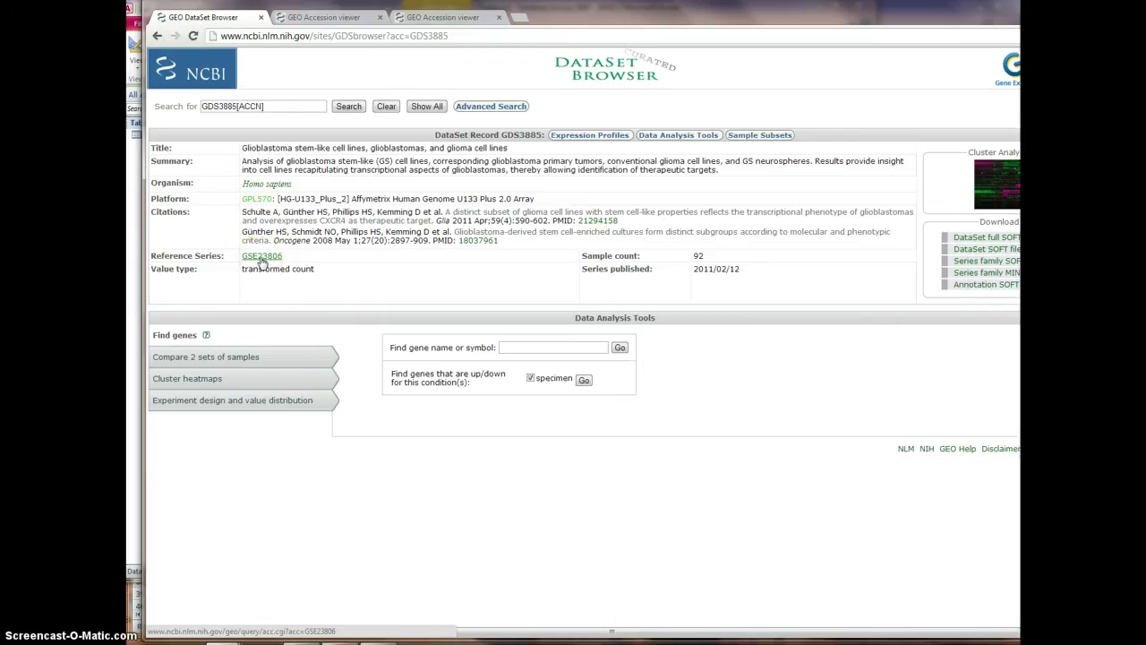
right_click(261, 260)
left_click(287, 270)
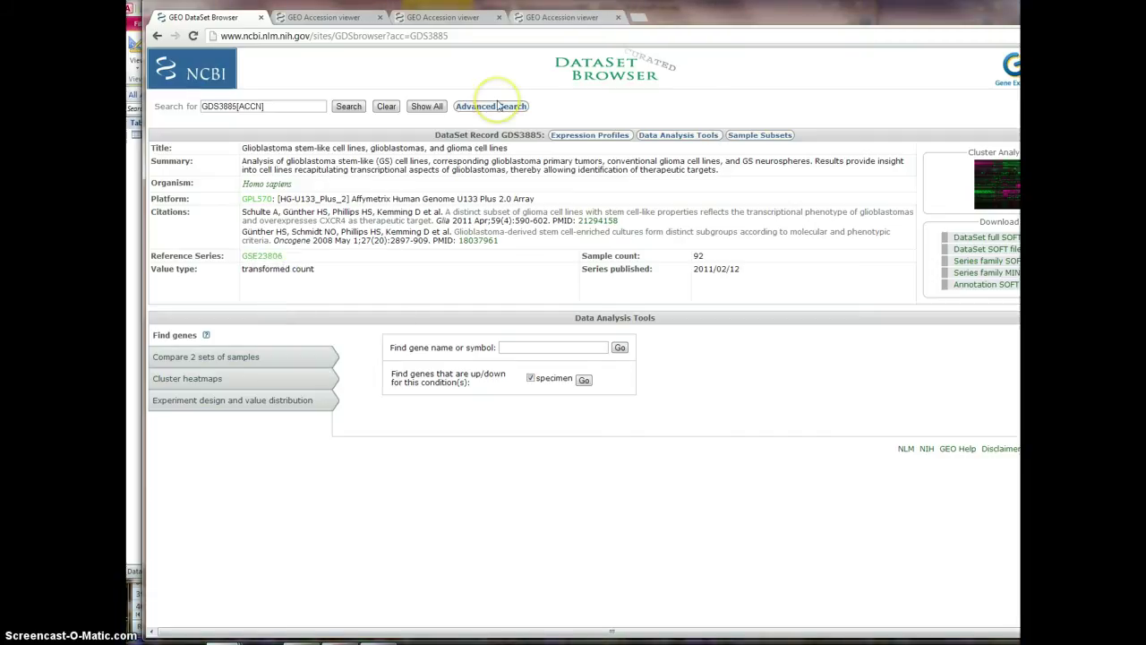
Step: Examine the GPL570 platform record and the columns of its data table, from probe ID to Gene Symbol and RefSeq Transcript ID
left_click(326, 20)
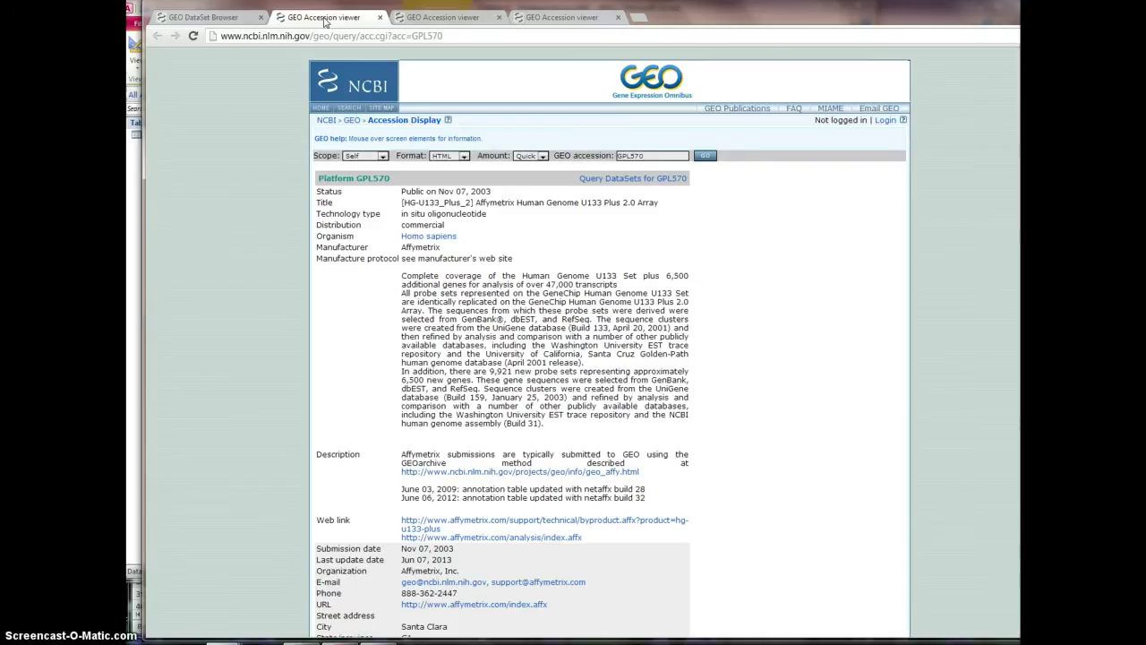
left_click(344, 51)
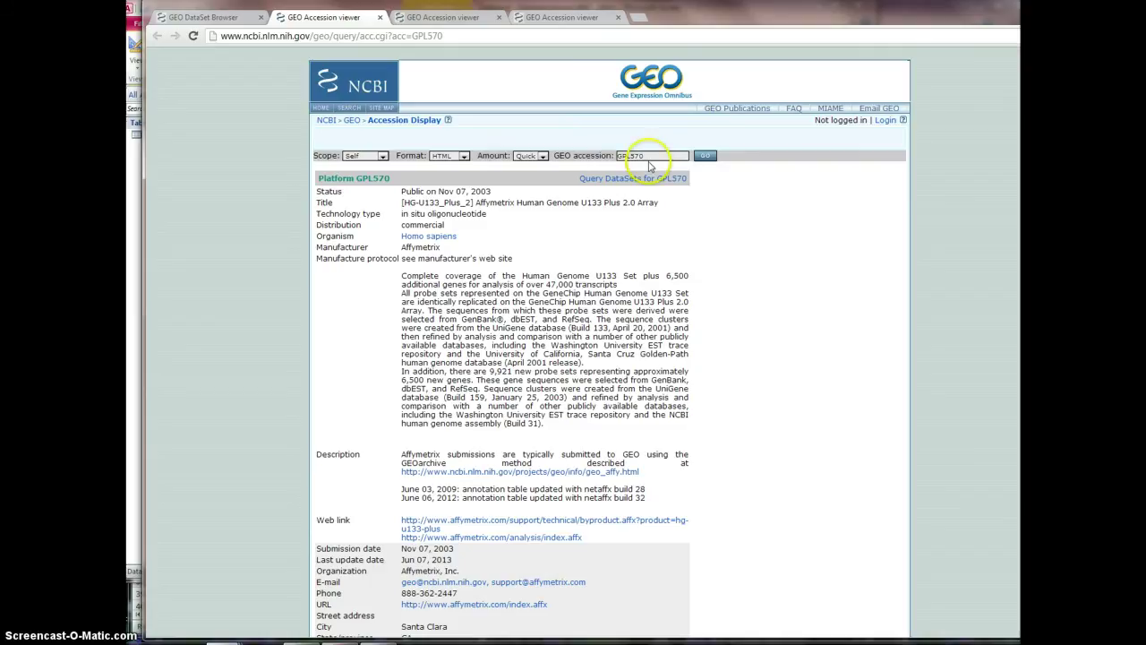
scroll(467, 249, "down", 2)
scroll(467, 249, "down", 5)
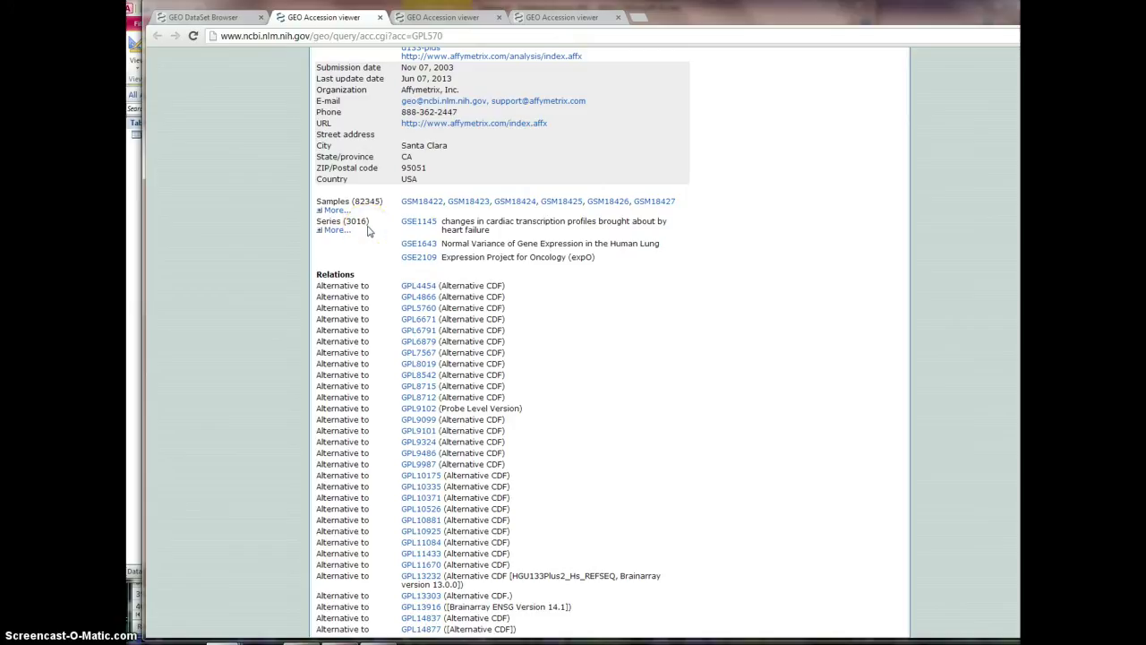
scroll(367, 231, "down", 15)
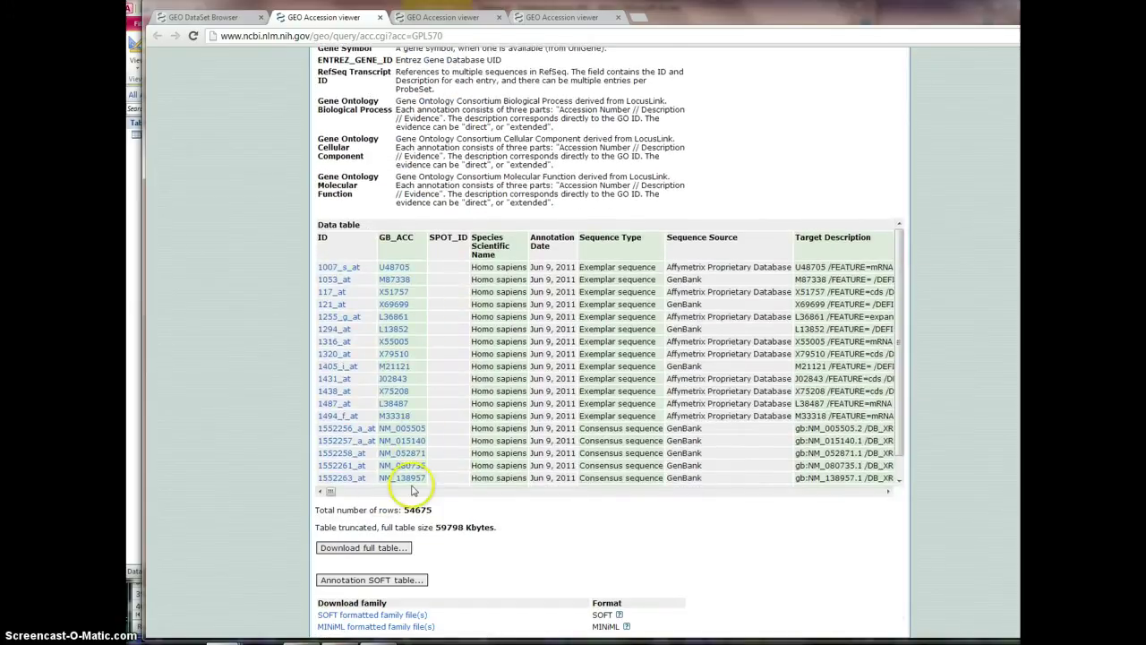
left_click(332, 492)
left_click_drag(332, 491, 376, 495)
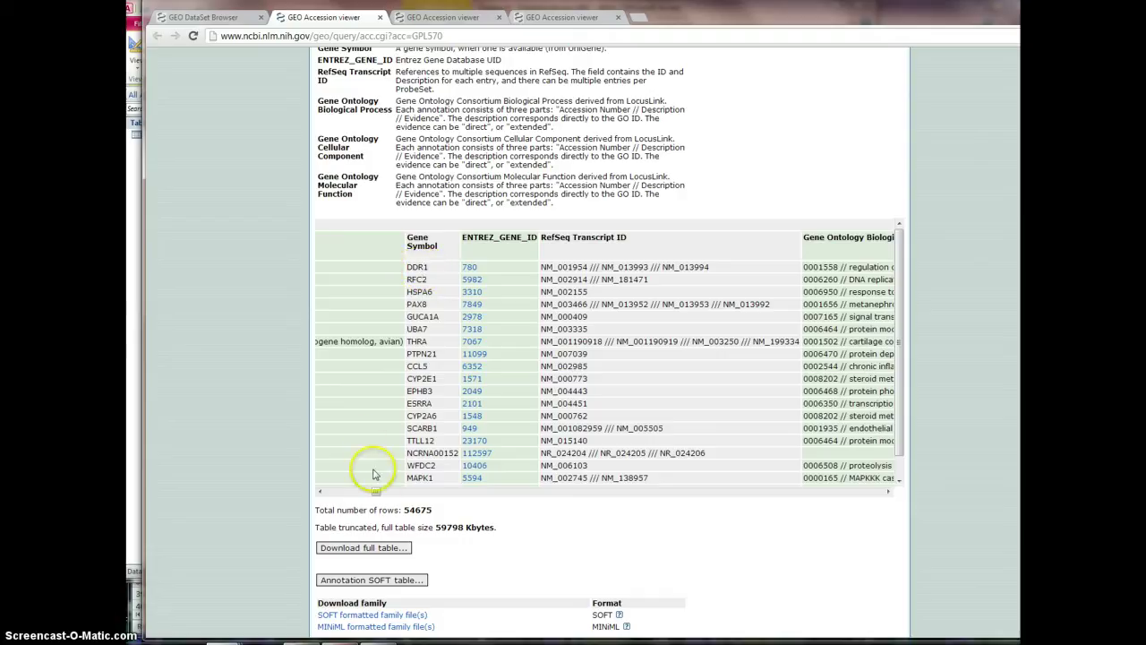
left_click_drag(376, 493, 324, 497)
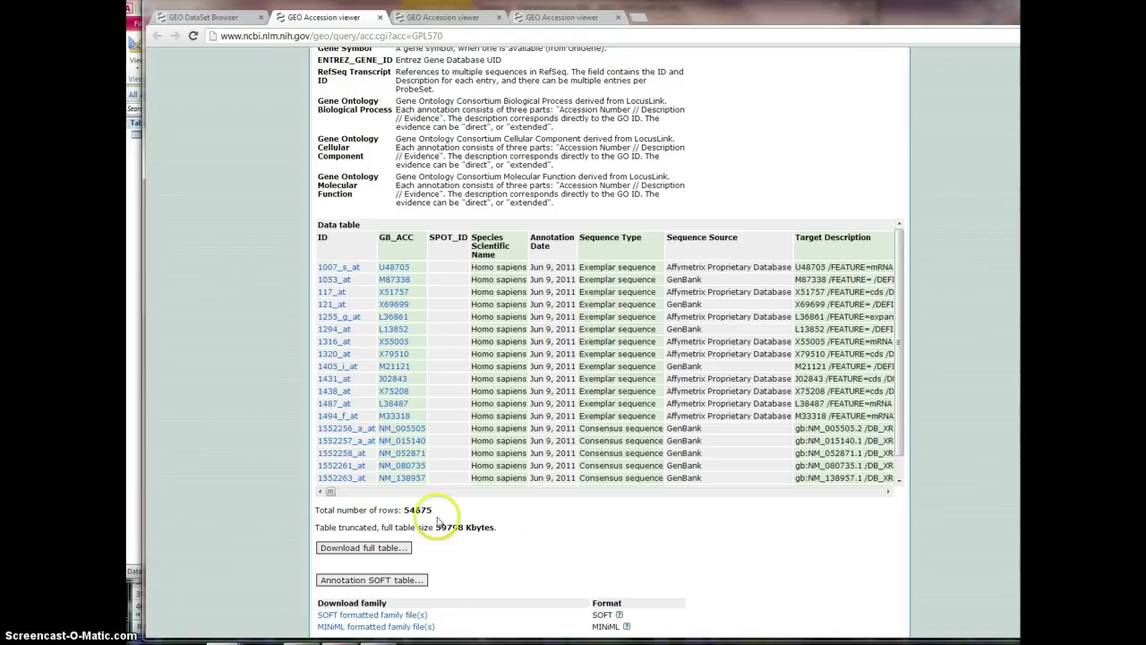
Step: Download the full GPL570 data table and show the downloaded text file in its folder
left_click(362, 553)
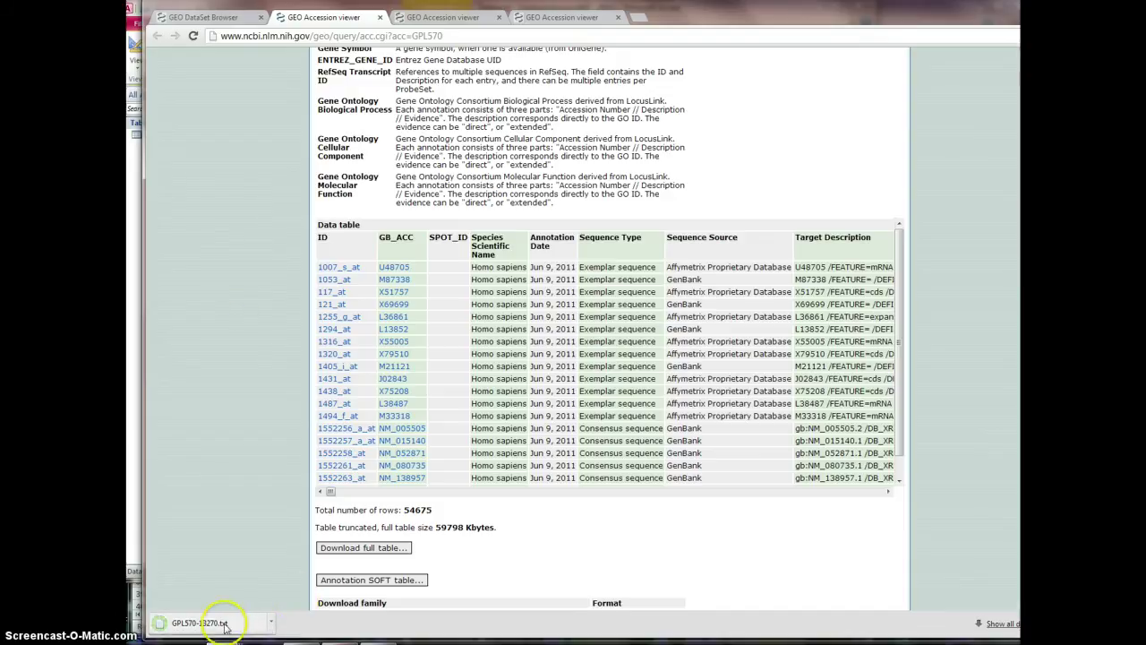
left_click(270, 623)
left_click(287, 580)
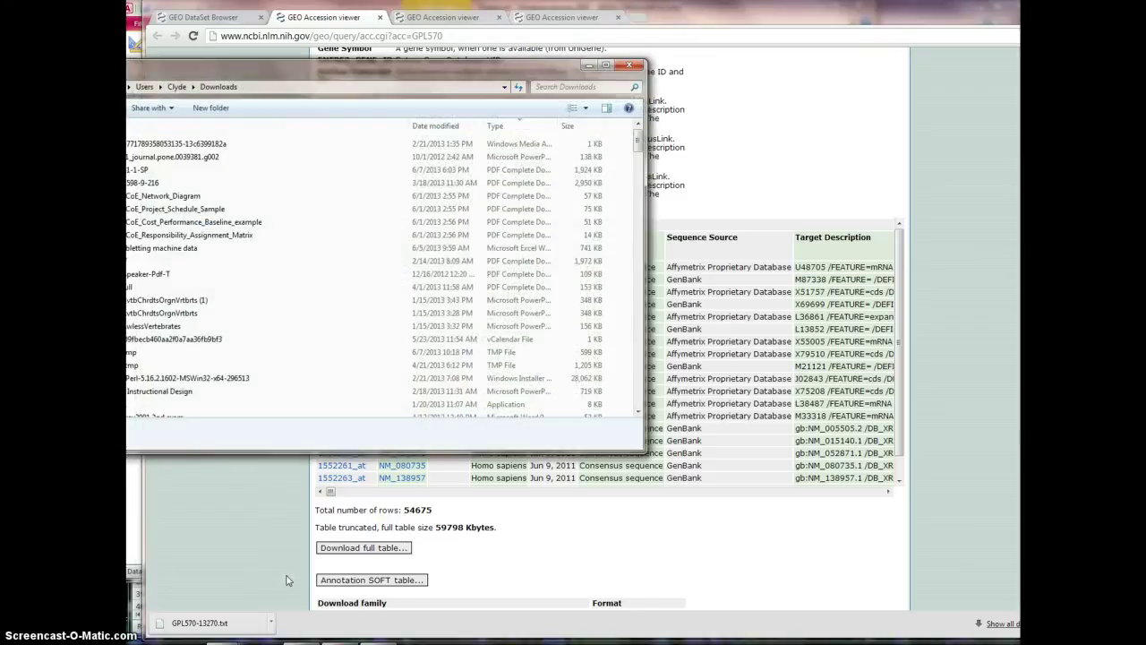
left_click(242, 75)
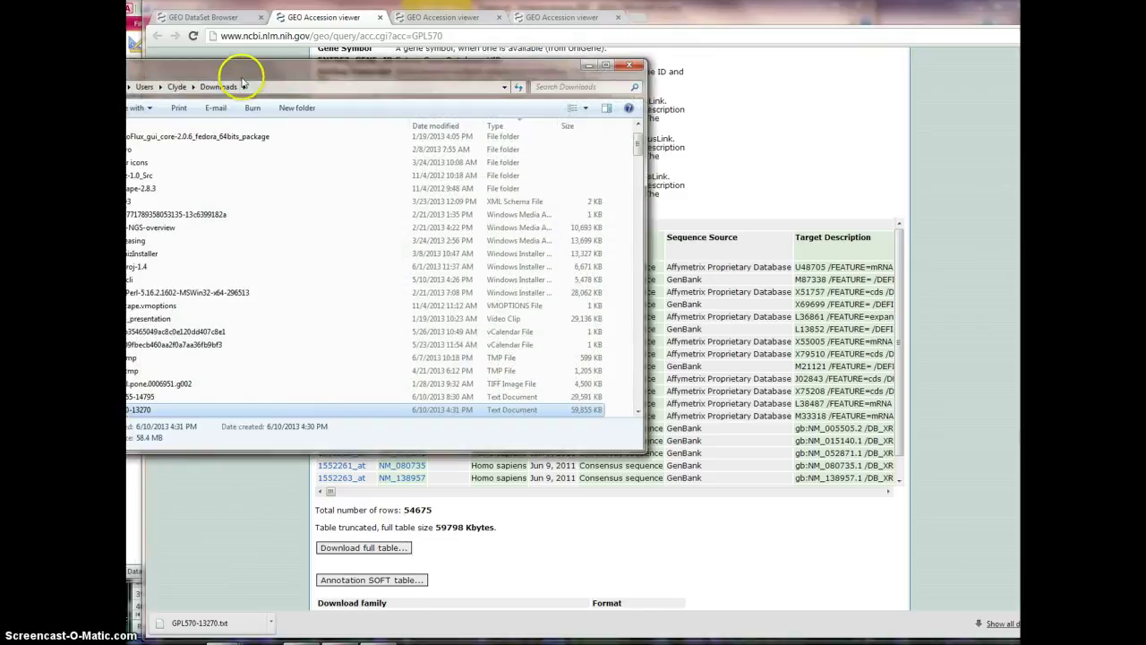
Step: Move the GPL570-13270 text file from the Downloads folder to the Desktop
double_click(151, 411)
right_click(147, 409)
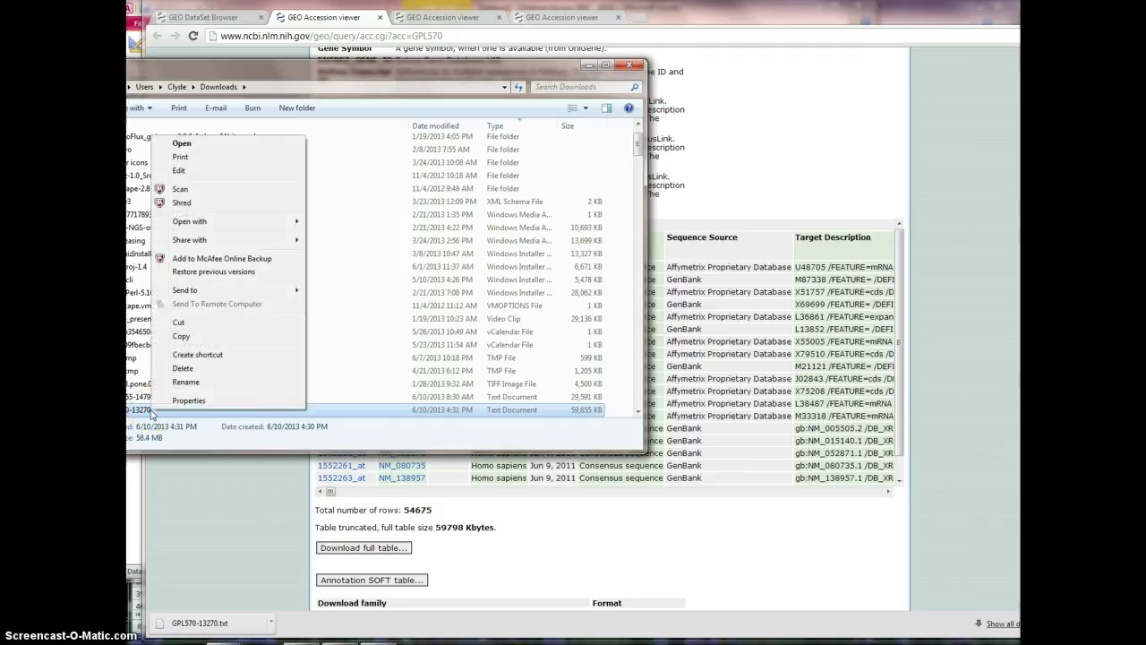
left_click(190, 323)
left_click(53, 142)
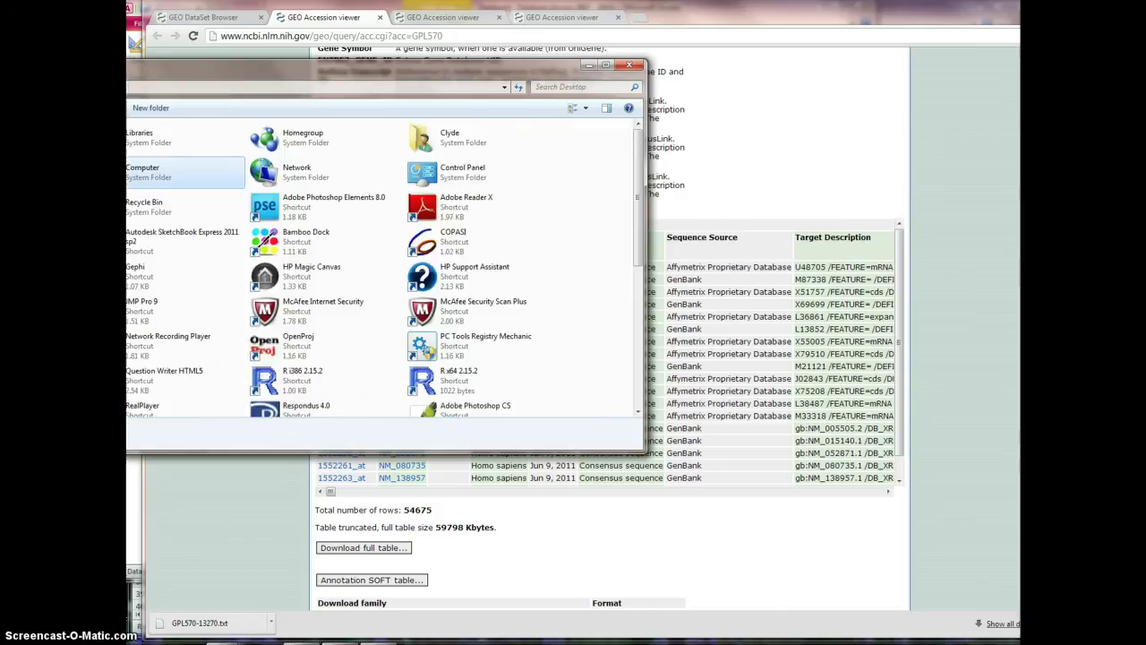
right_click(564, 320)
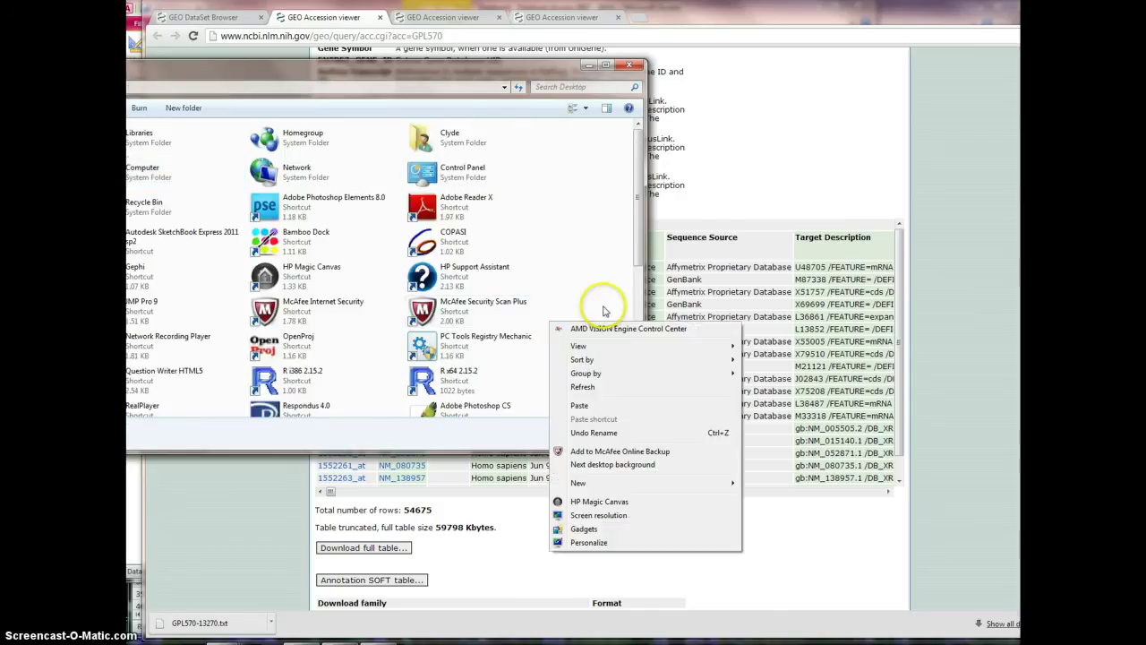
left_click(578, 373)
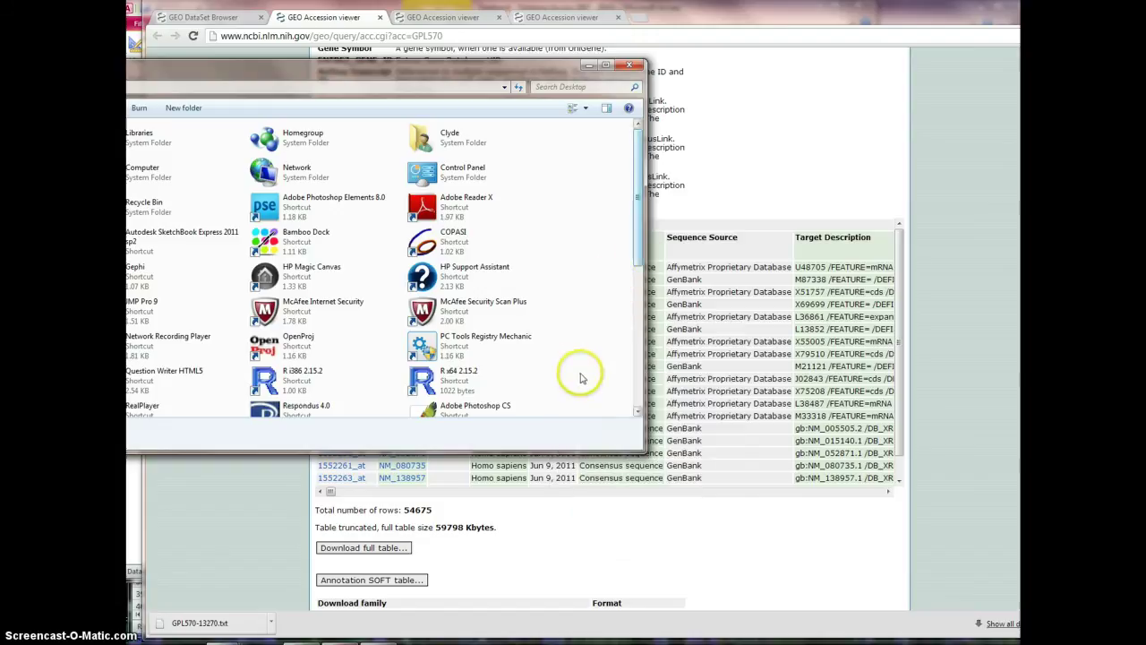
left_click_drag(634, 258, 632, 430)
right_click(490, 405)
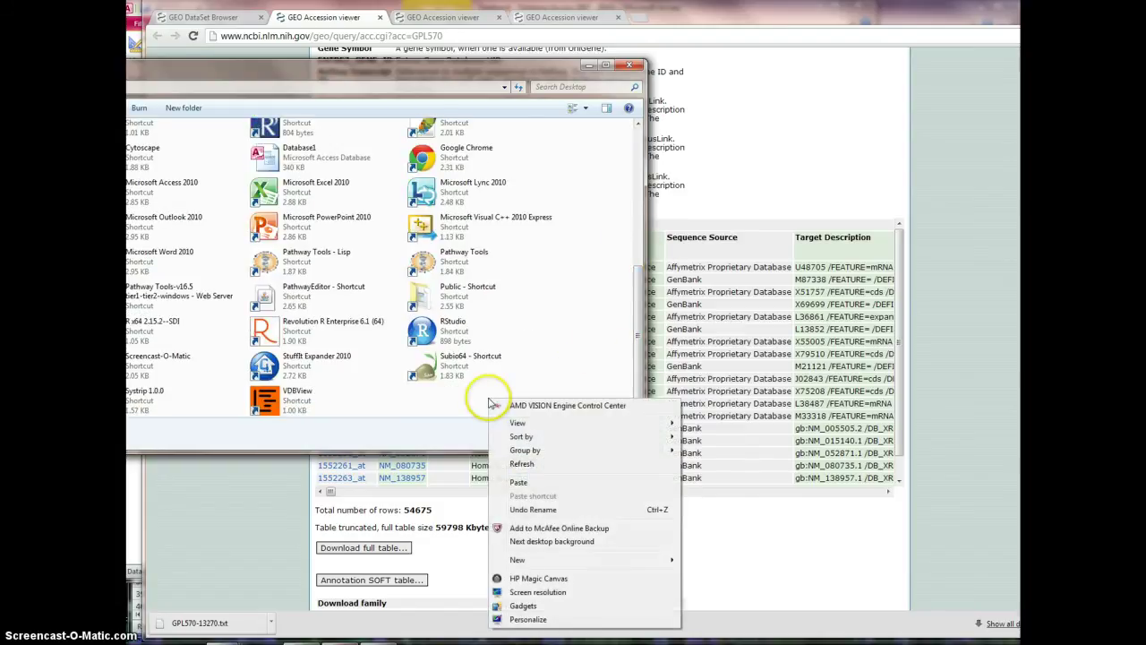
left_click(524, 481)
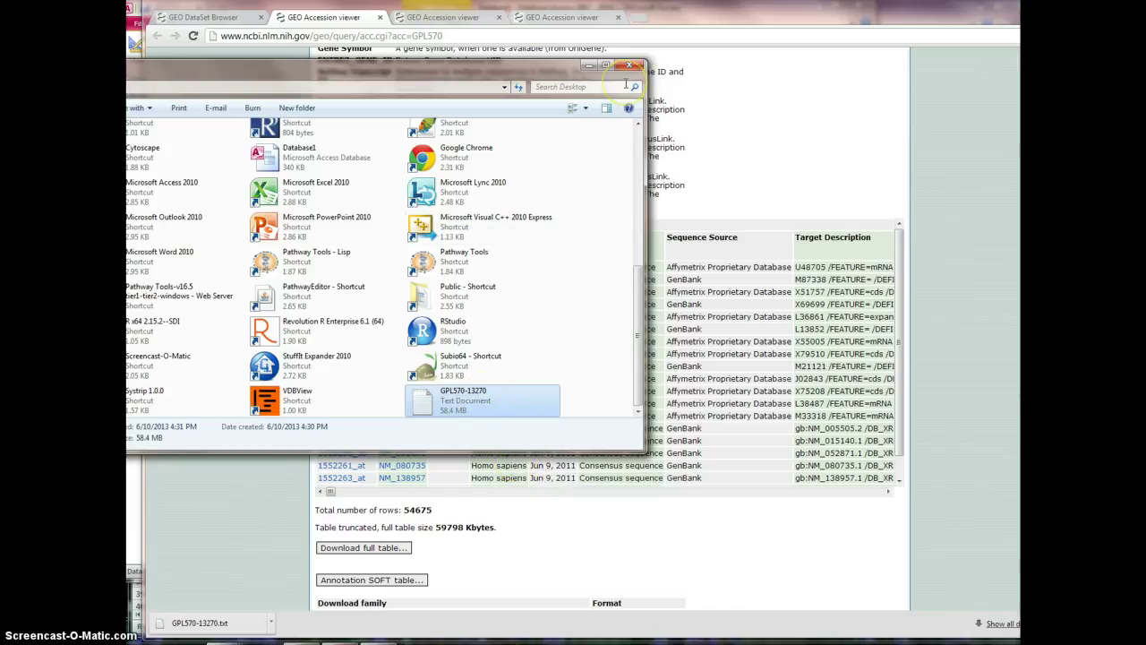
Step: Bring the GSE23806 series record to the front and expand its full sample list, reviewing it down to the download section
left_click(755, 18)
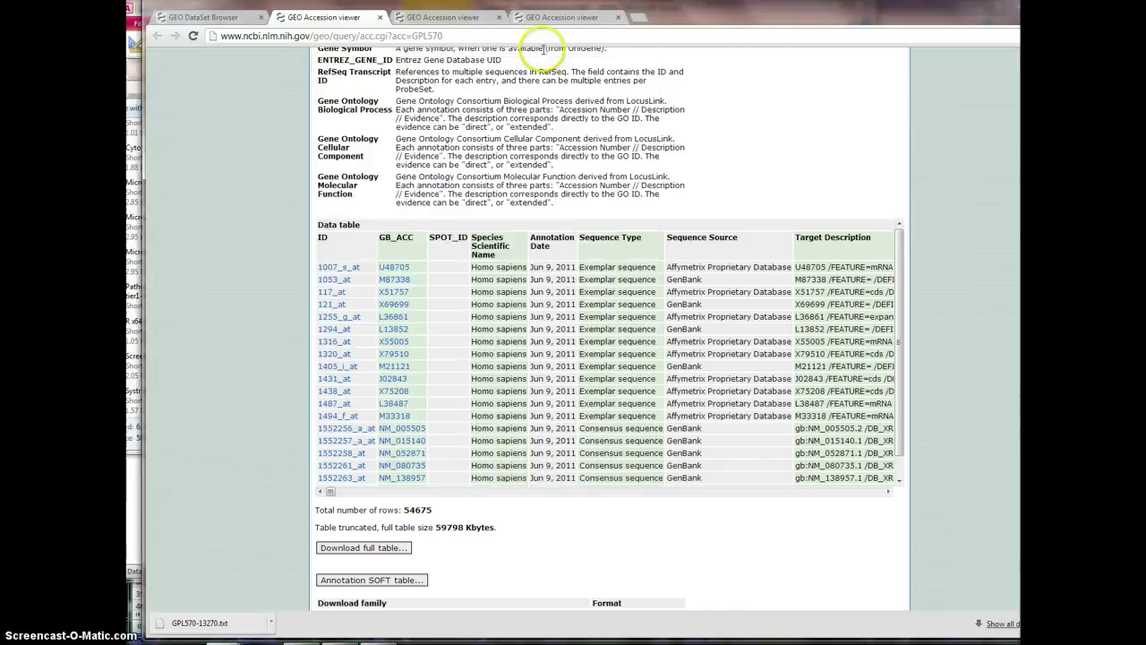
left_click(441, 20)
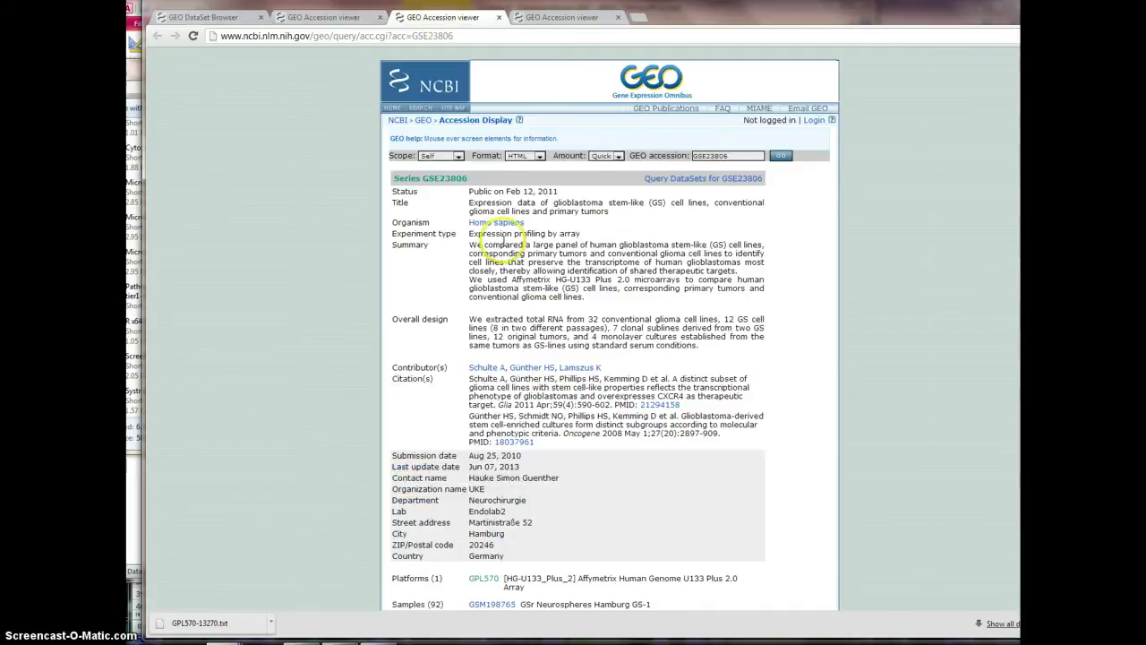
scroll(526, 360, "down", 3)
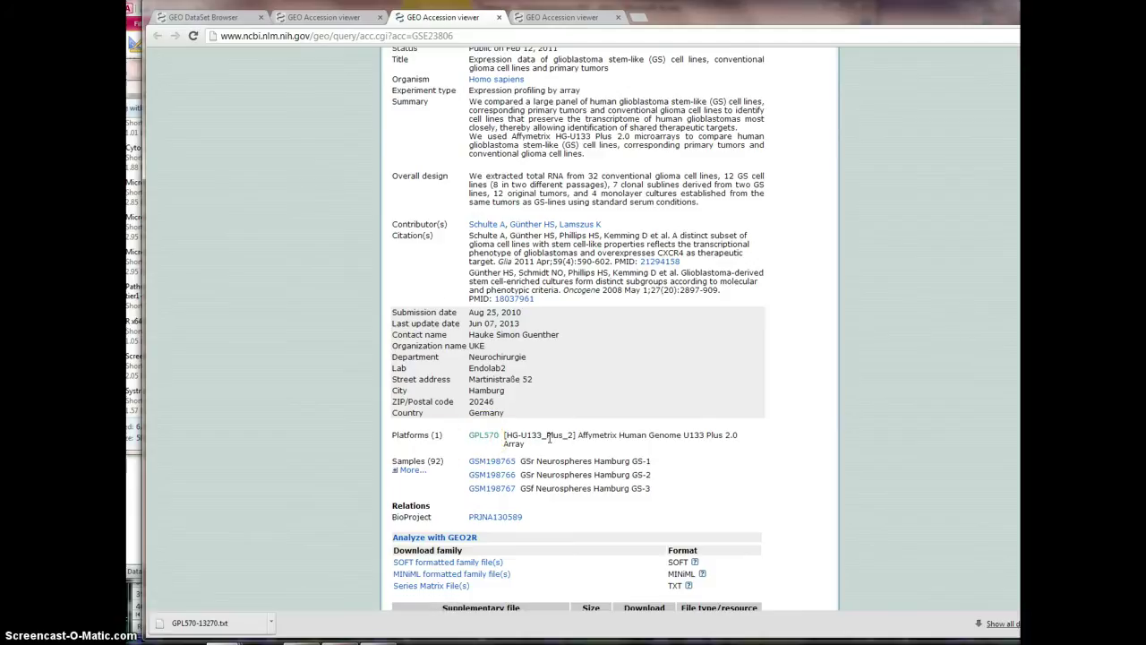
scroll(537, 436, "down", 1)
left_click(410, 408)
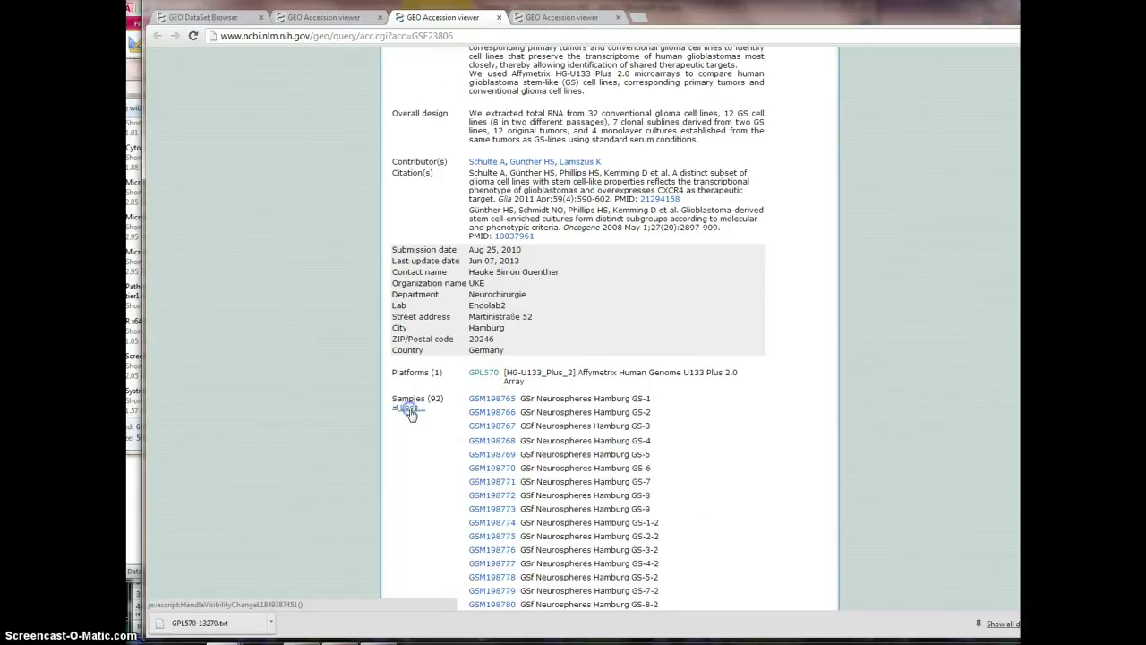
scroll(411, 414, "down", 15)
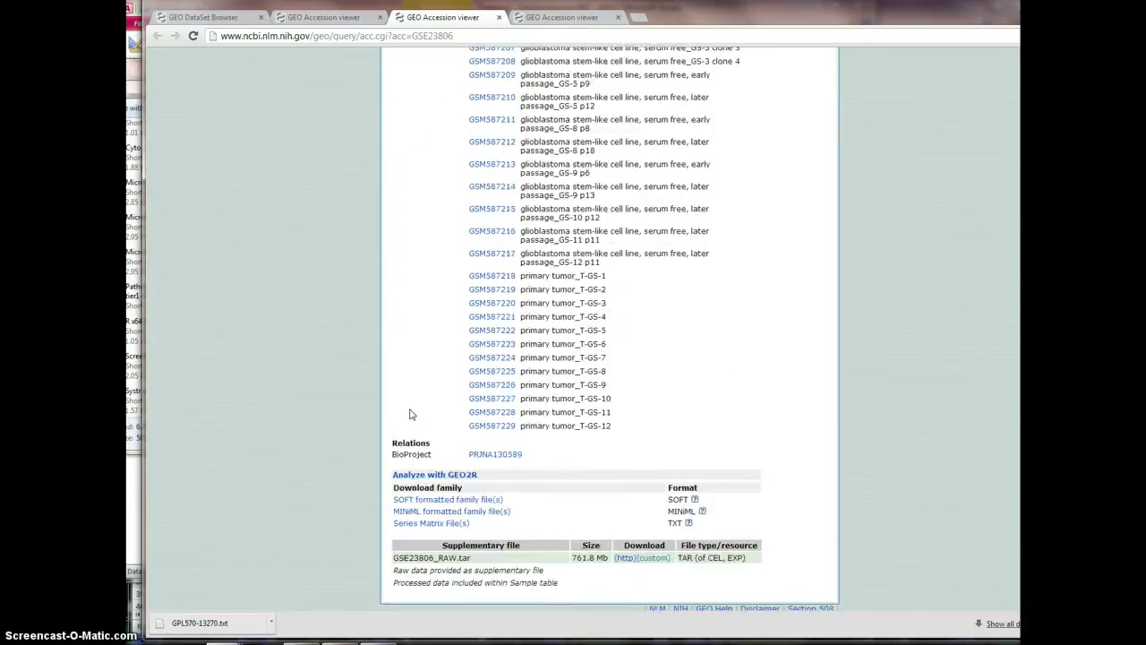
scroll(410, 413, "down", 1)
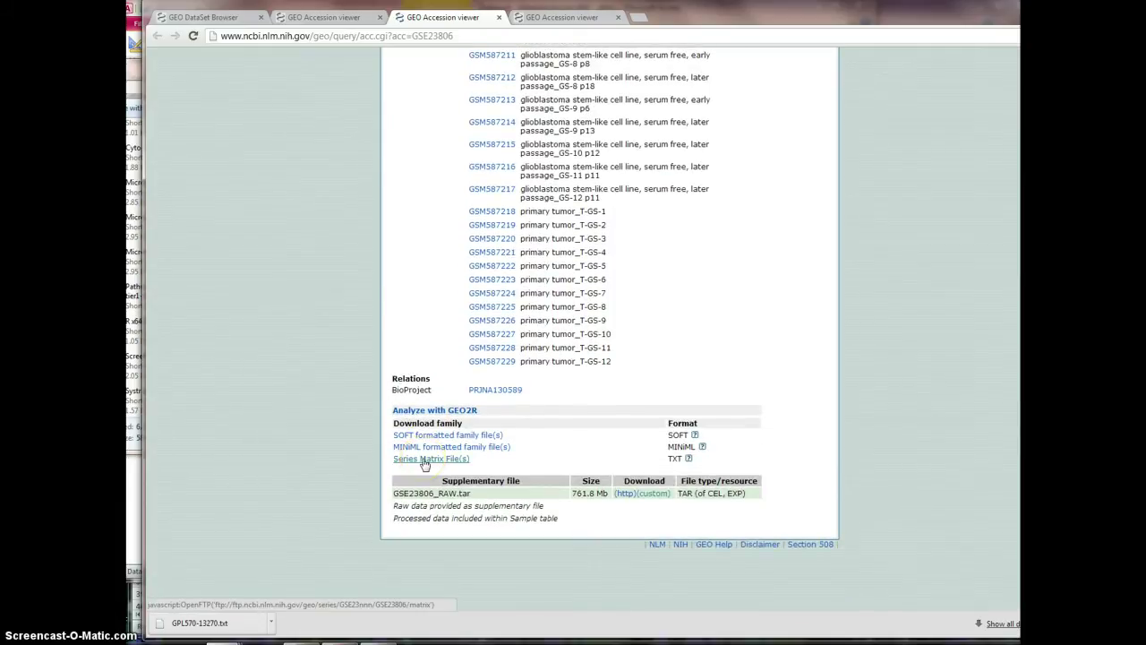
Step: Open sample GSM587229 (primary tumor_T-GS-12), examine its ID_REF and VALUE data table, and return to the GSE23806 series record
left_click(489, 363)
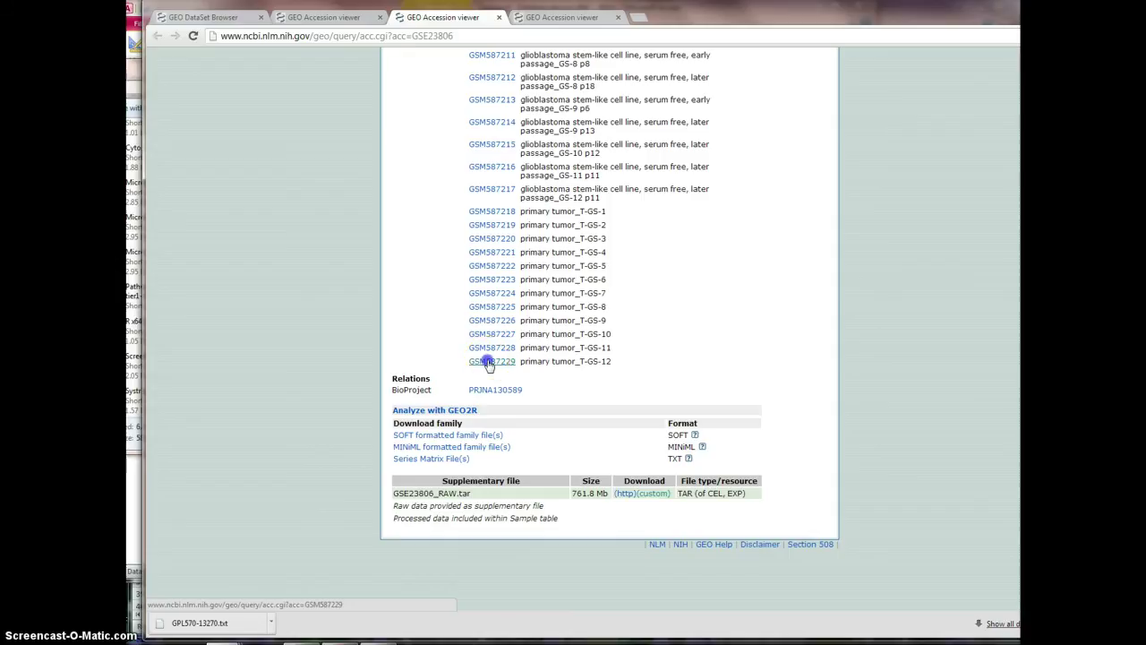
scroll(488, 358, "down", 4)
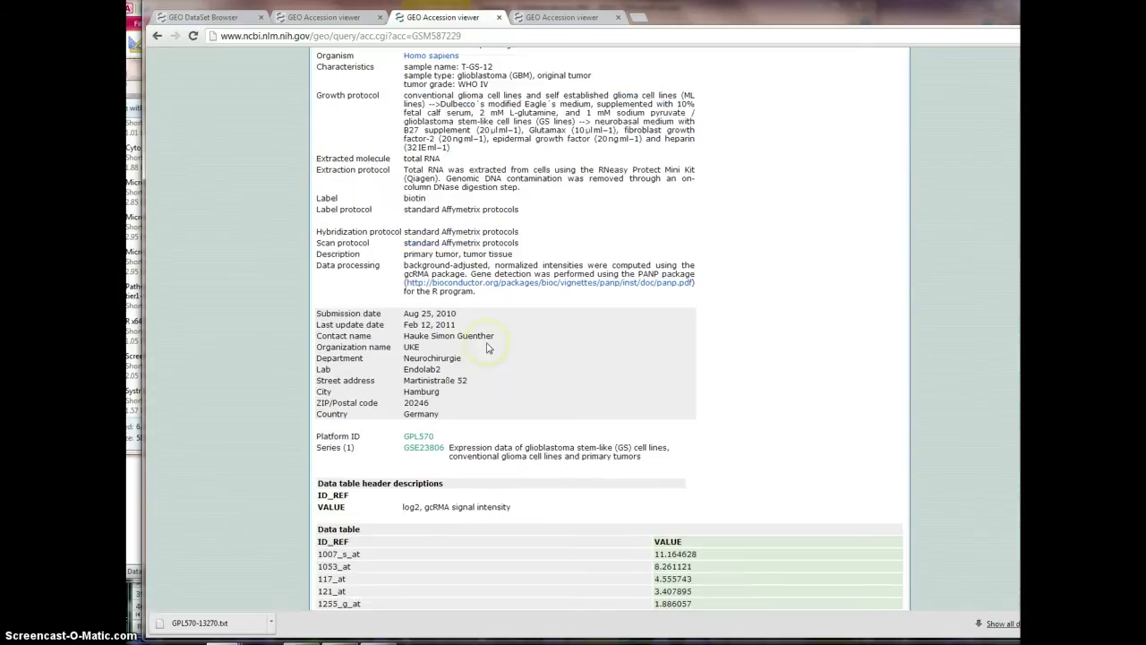
scroll(488, 348, "down", 1)
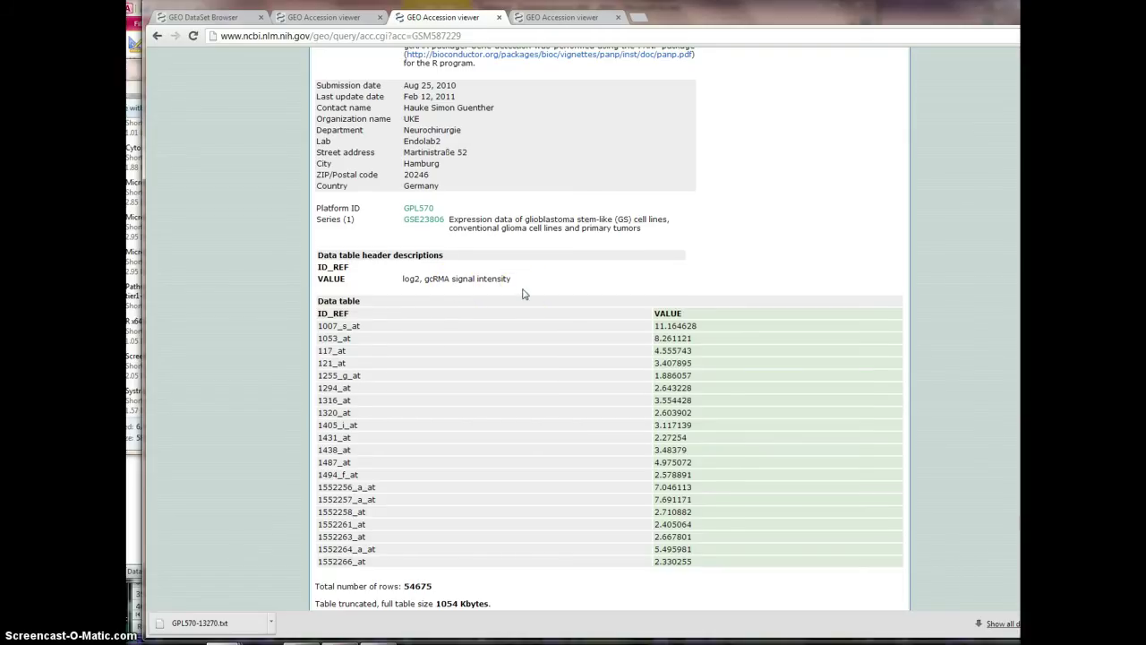
scroll(524, 293, "up", 4)
left_click(156, 35)
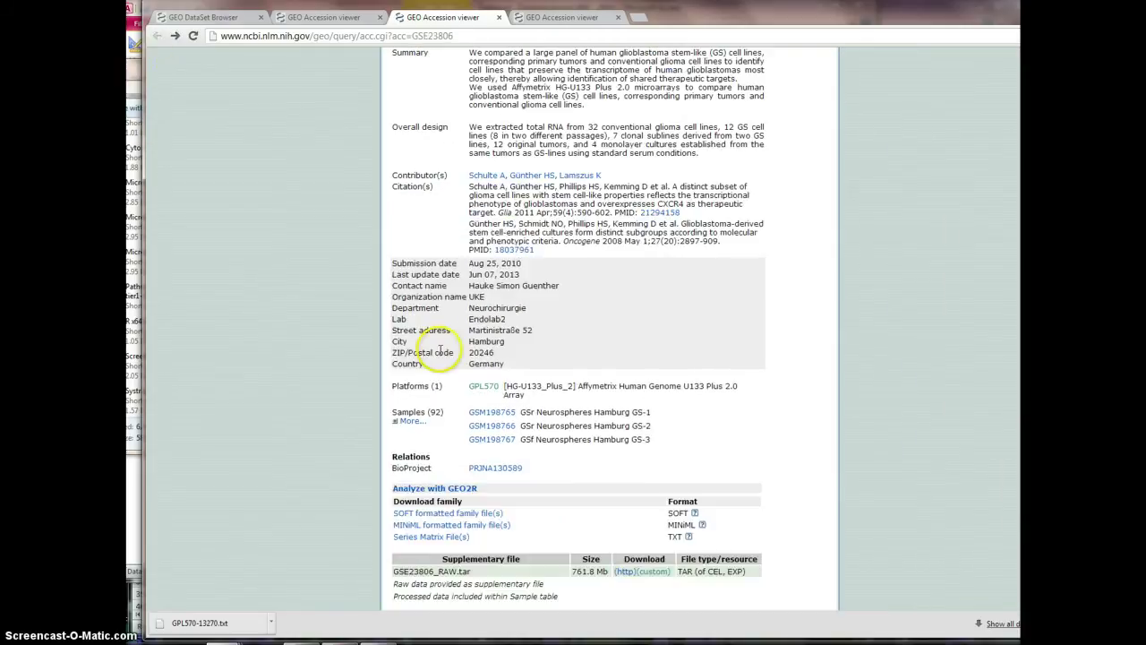
Step: Download GSE23806_series_matrix.txt.gz from the series matrix files and show it in its folder
scroll(439, 351, "down", 3)
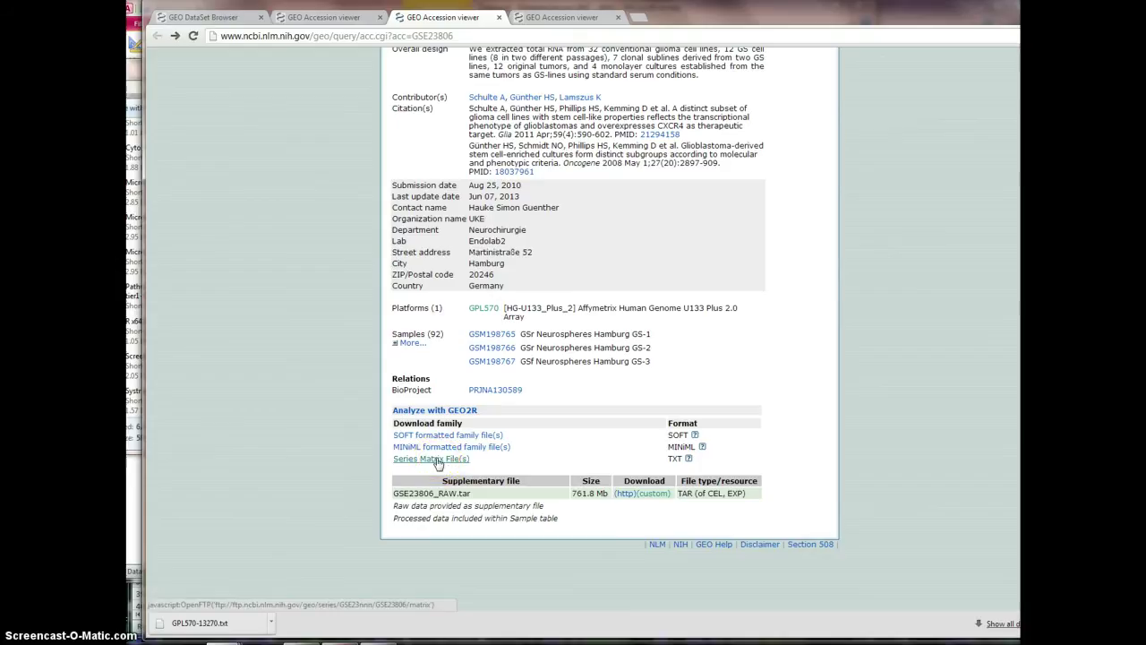
left_click(438, 460)
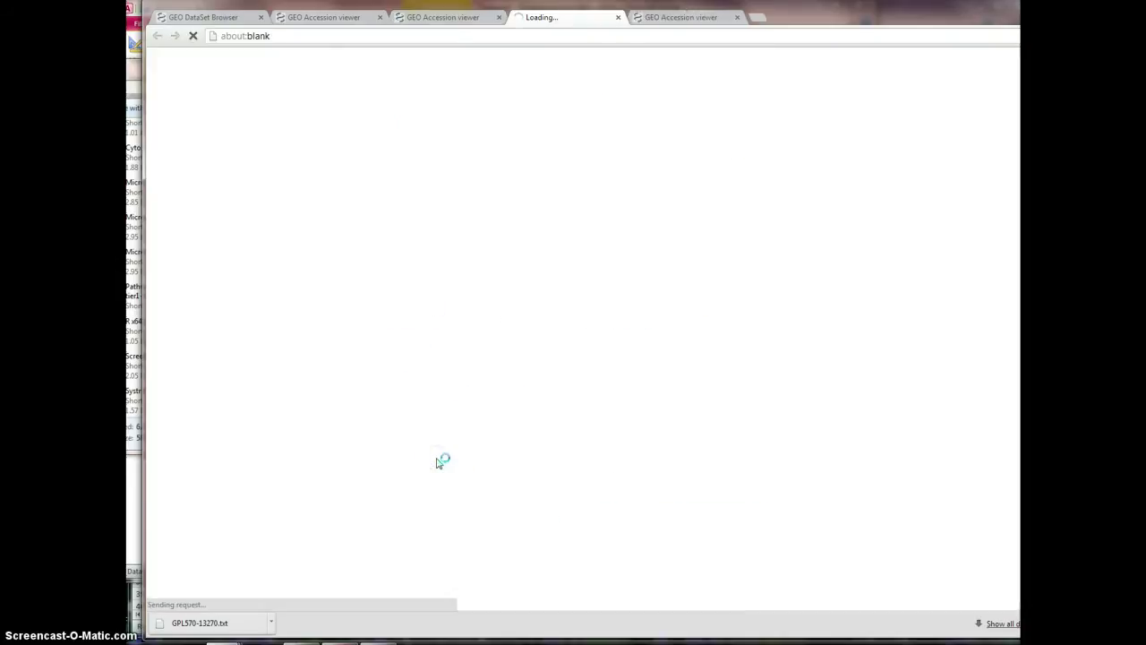
left_click(254, 136)
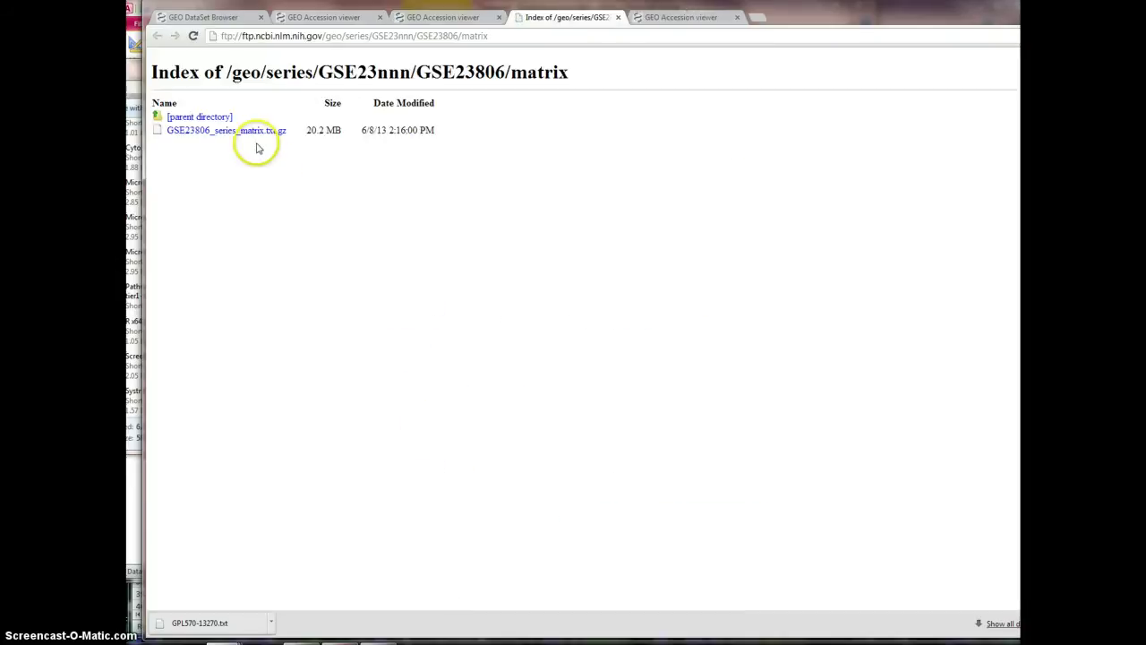
left_click(455, 598)
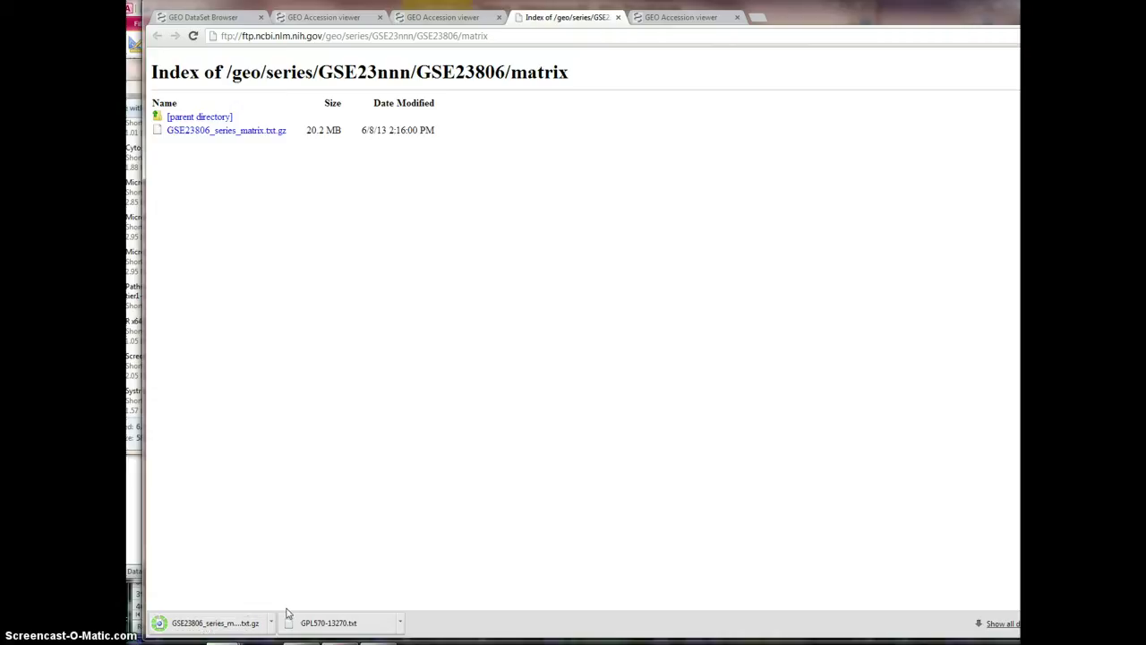
left_click(272, 618)
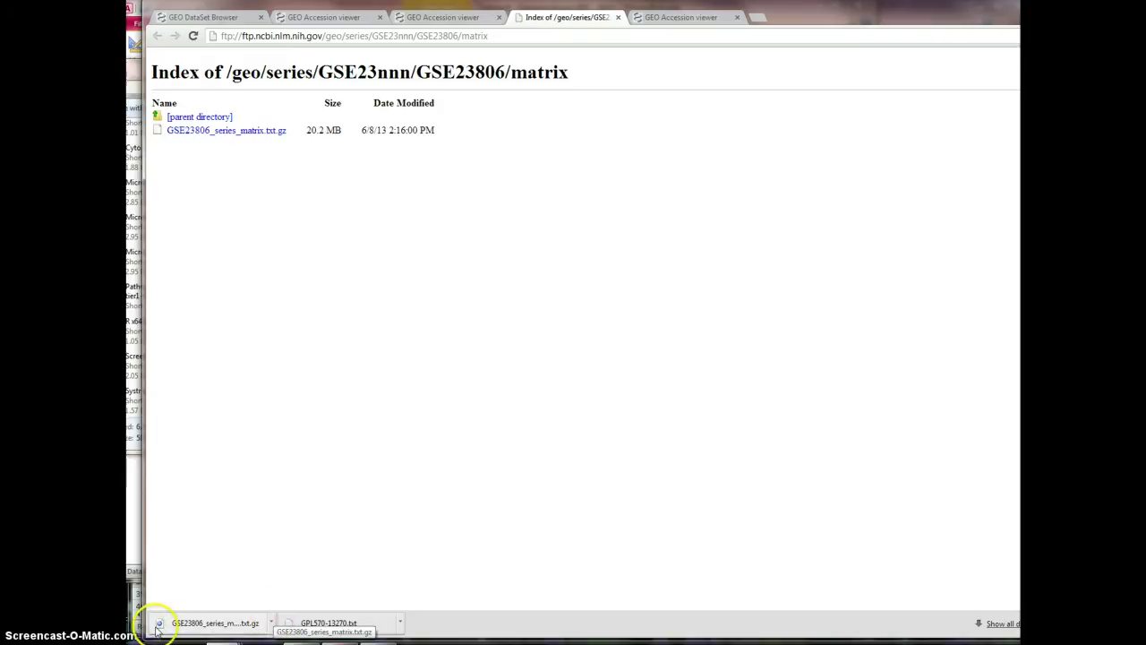
left_click(270, 622)
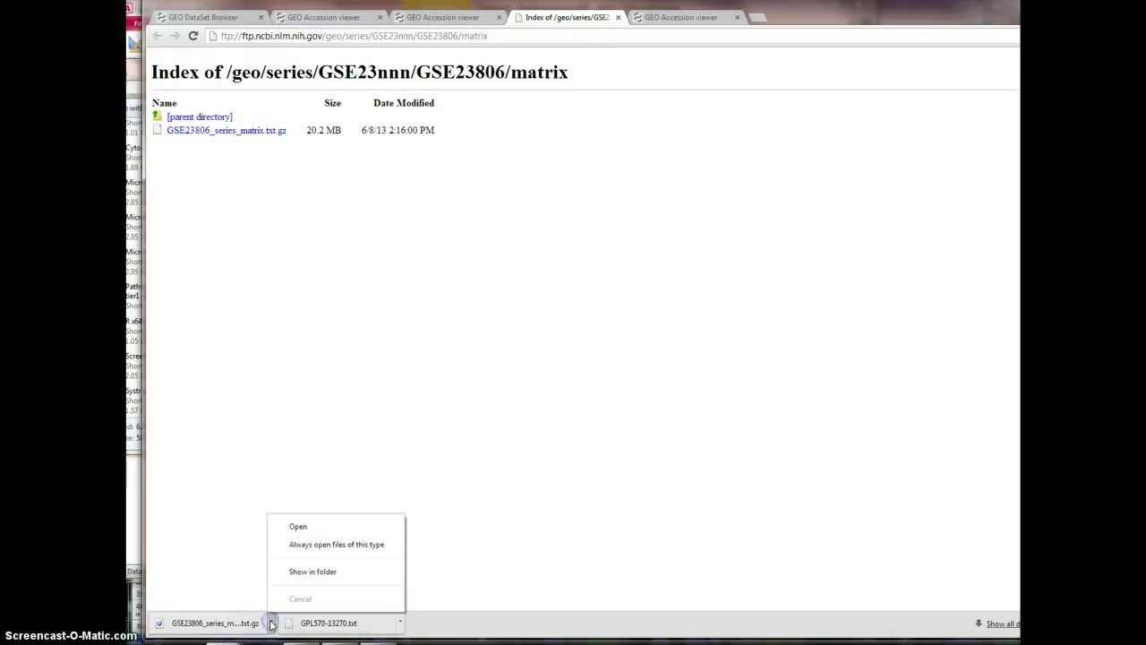
left_click(292, 575)
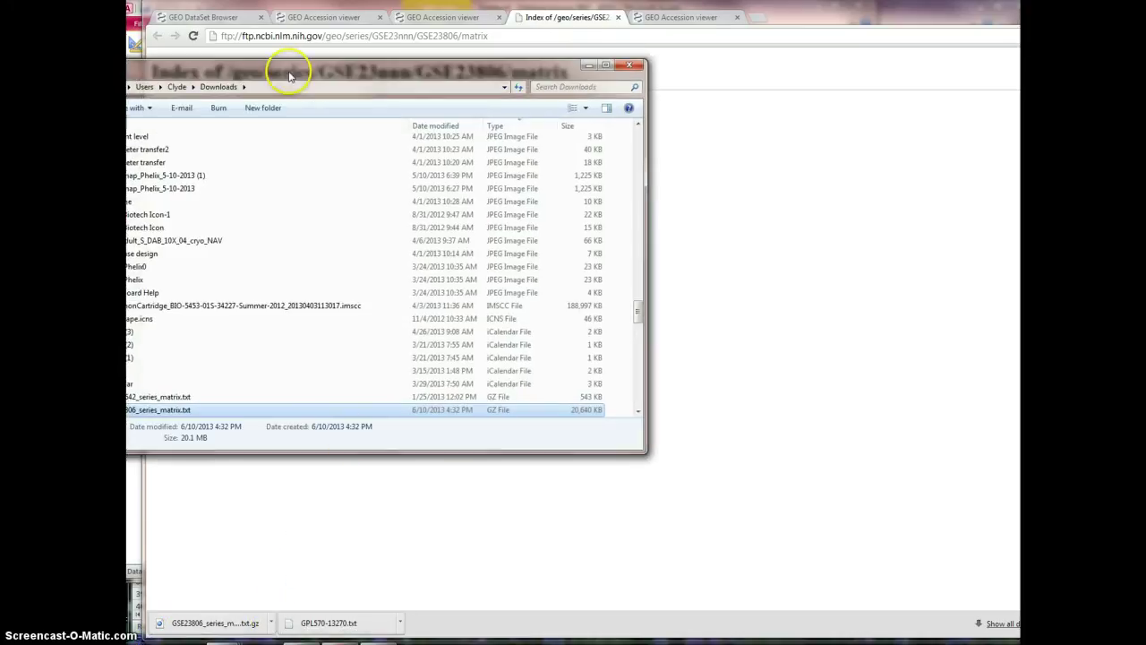
Step: Open the downloaded GSE23806_series_matrix archive from the Downloads folder with StuffIt Expander
left_click_drag(288, 74, 336, 82)
left_click(190, 421)
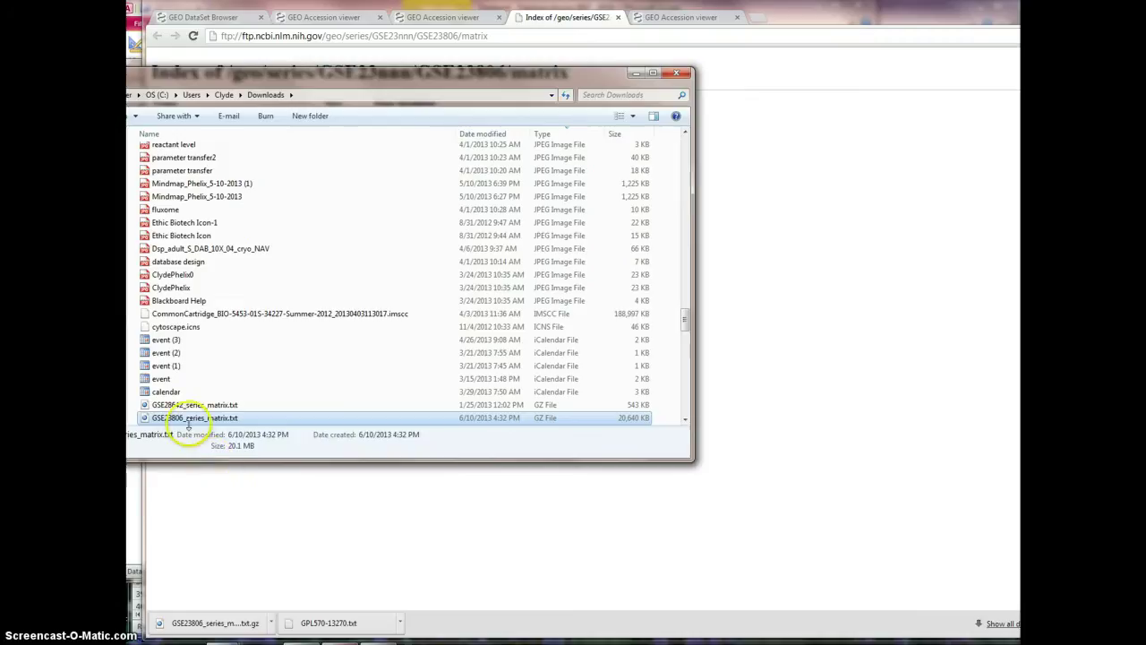
right_click(190, 421)
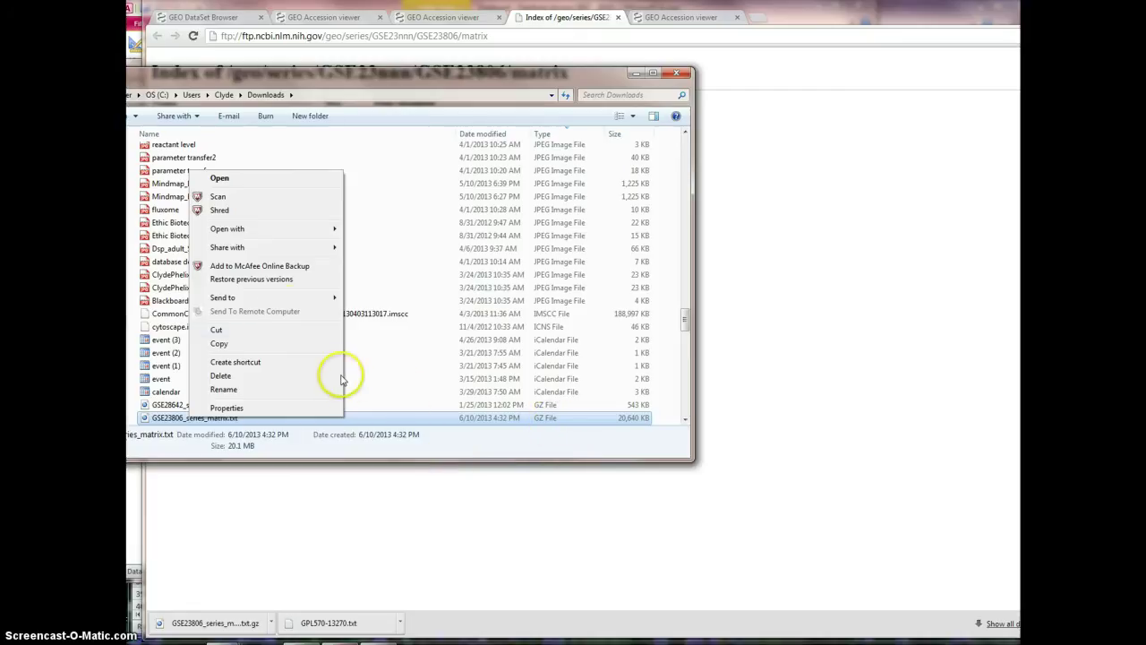
mouse_move(240, 233)
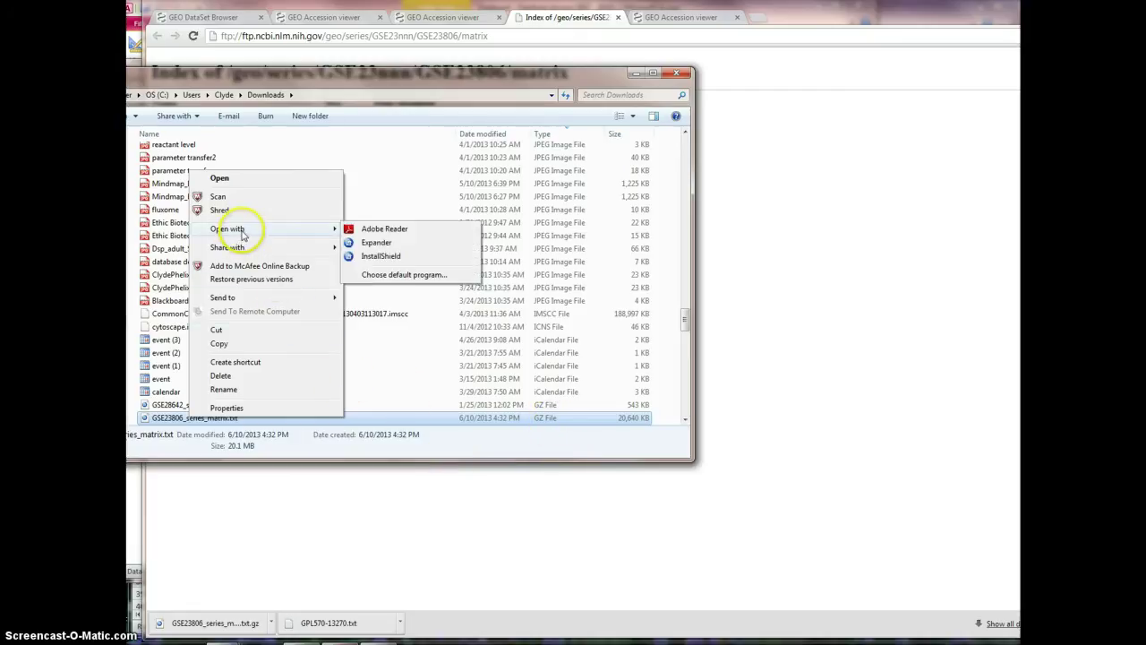
left_click(377, 245)
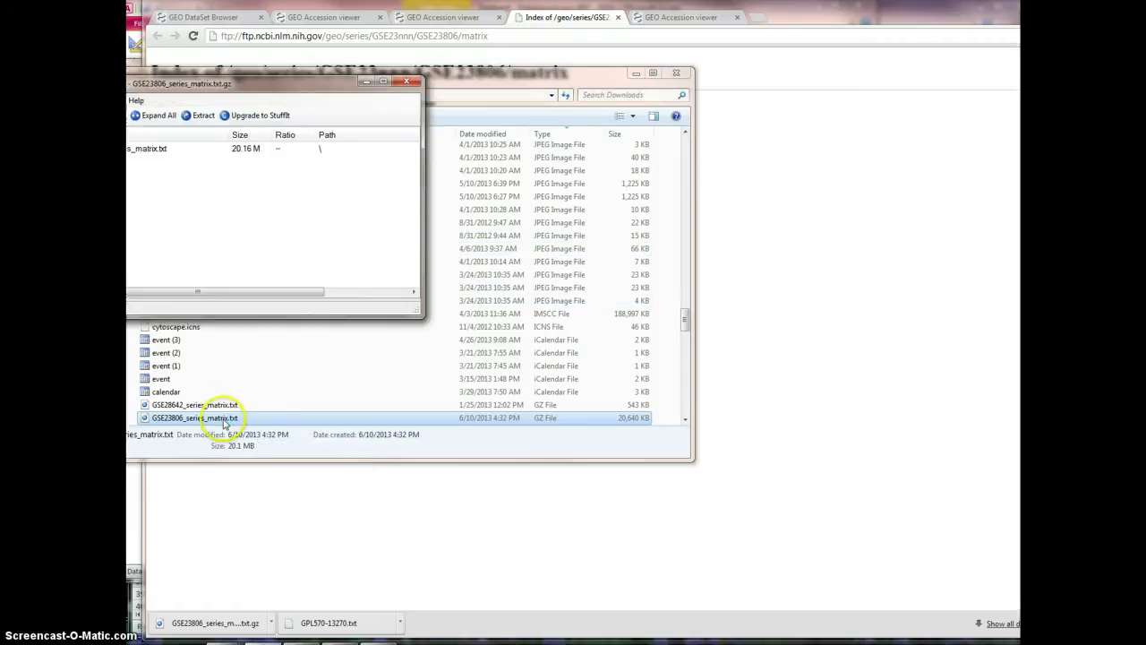
Step: Extract GSE23806_series_matrix.txt from the archive to the Desktop and close the expander and Downloads windows
left_click_drag(273, 85, 476, 115)
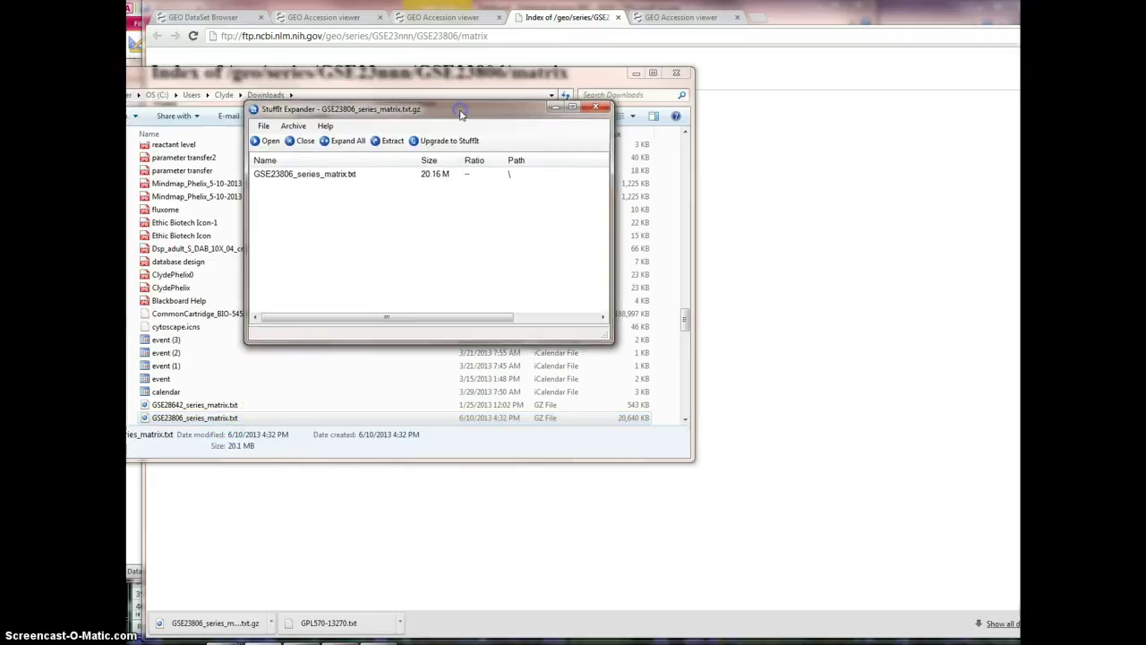
left_click(311, 175)
left_click(348, 141)
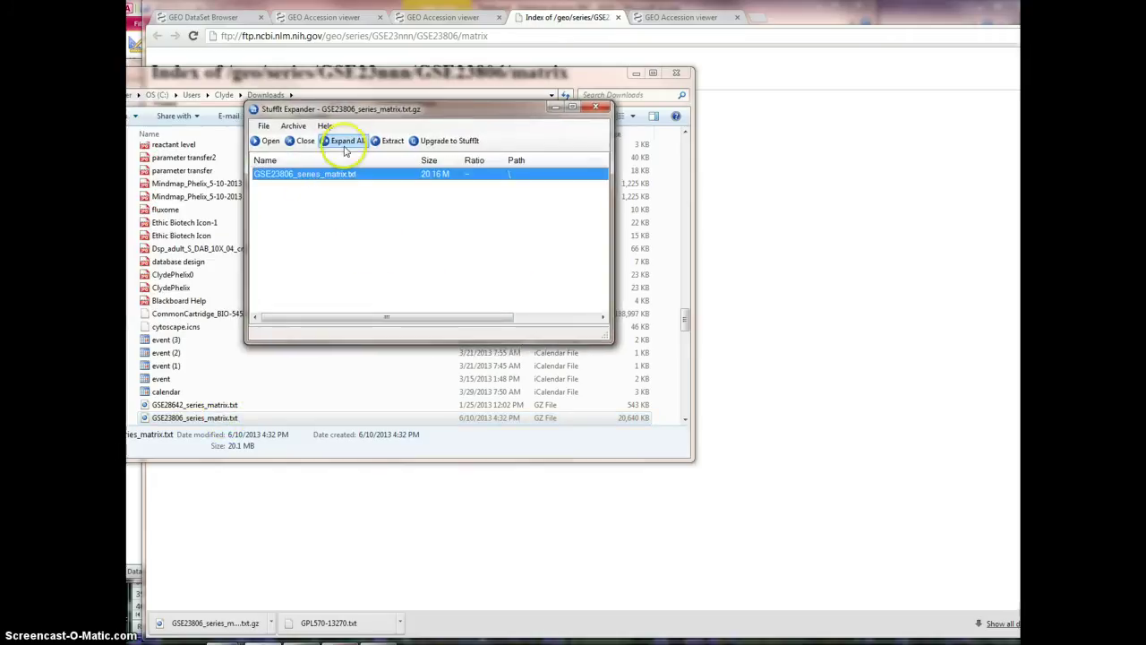
left_click(390, 141)
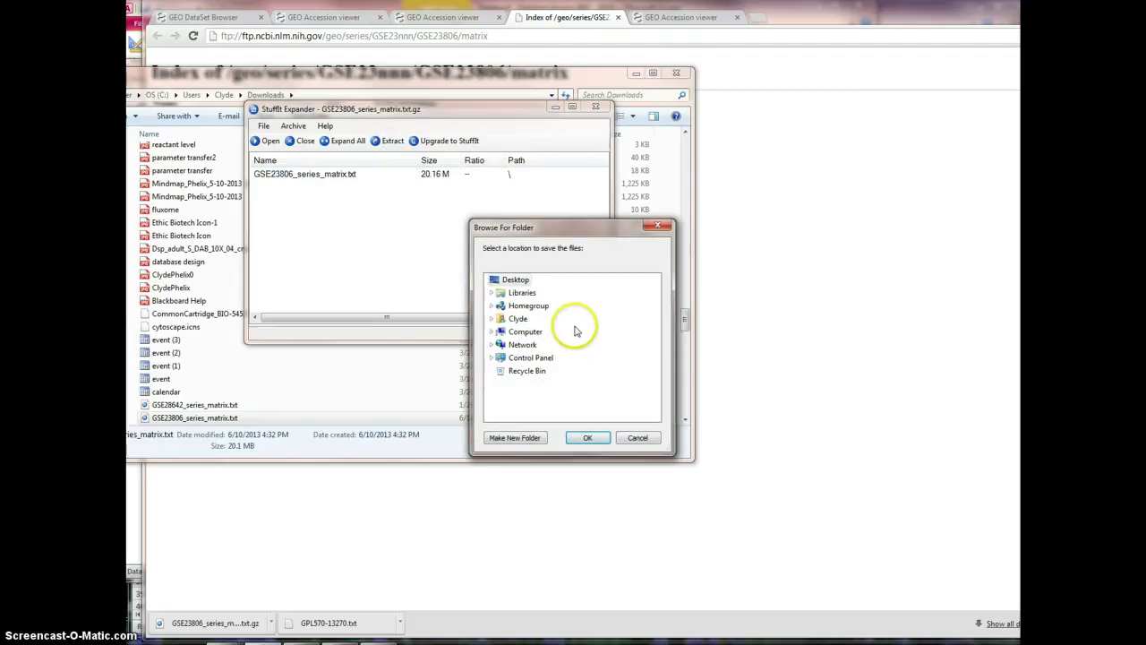
left_click(517, 281)
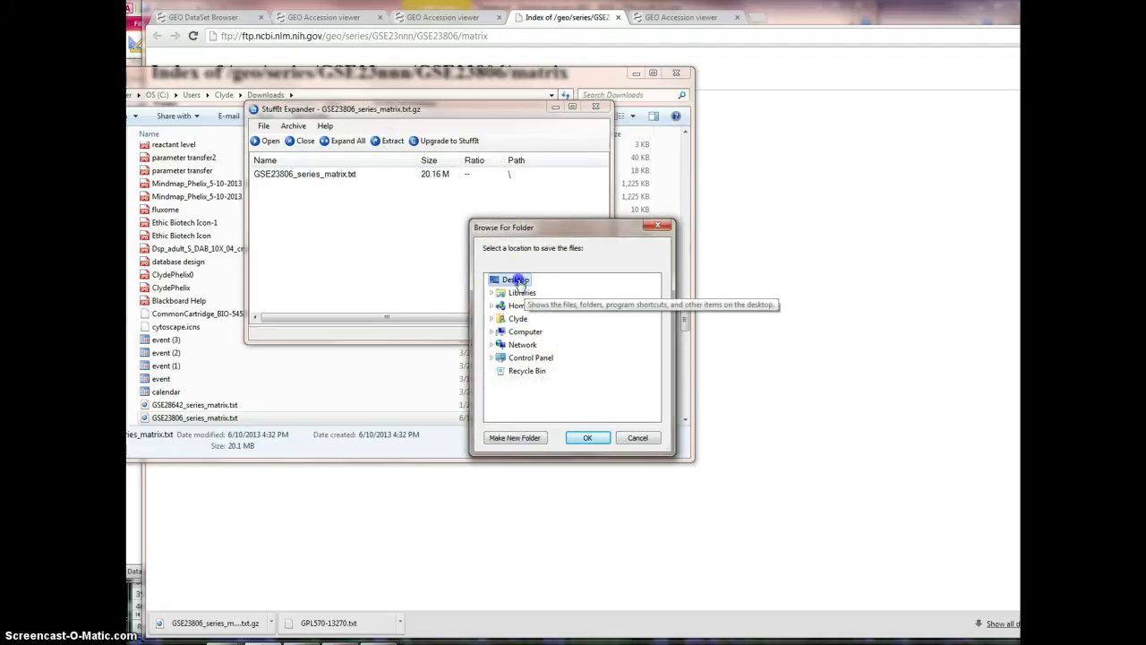
left_click(587, 437)
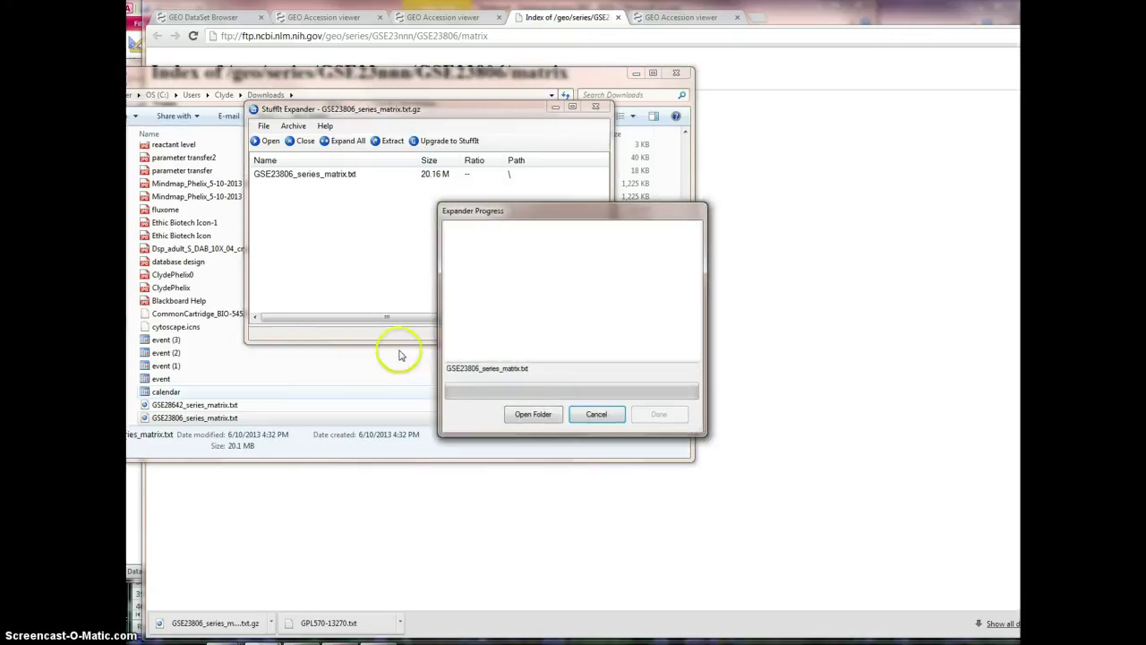
left_click(473, 384)
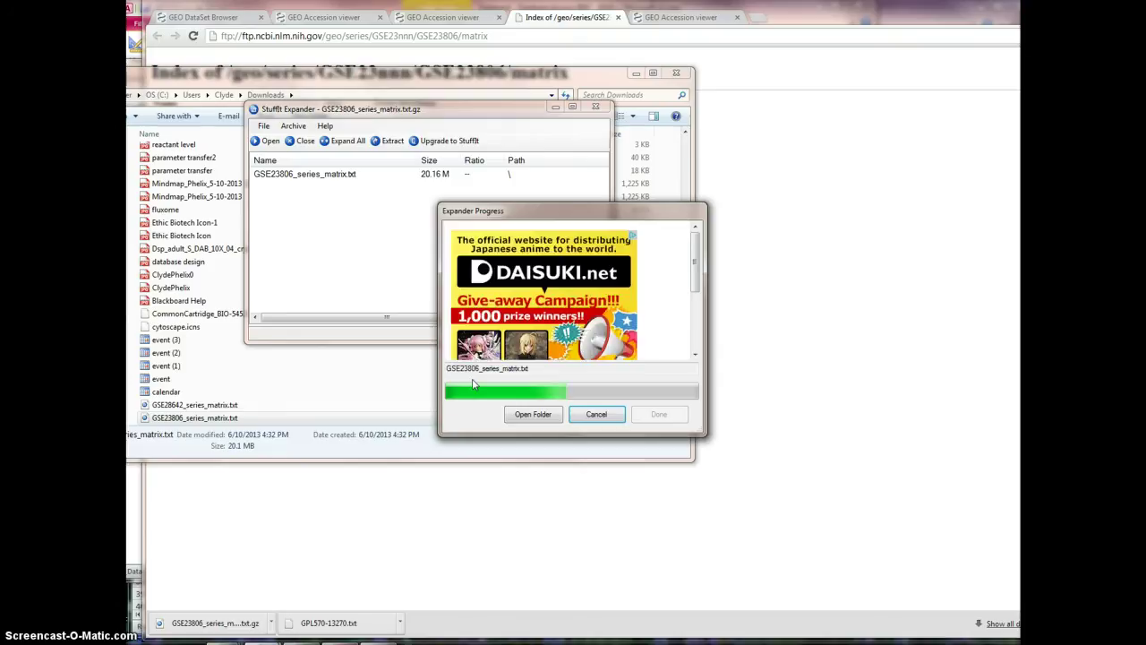
left_click(644, 415)
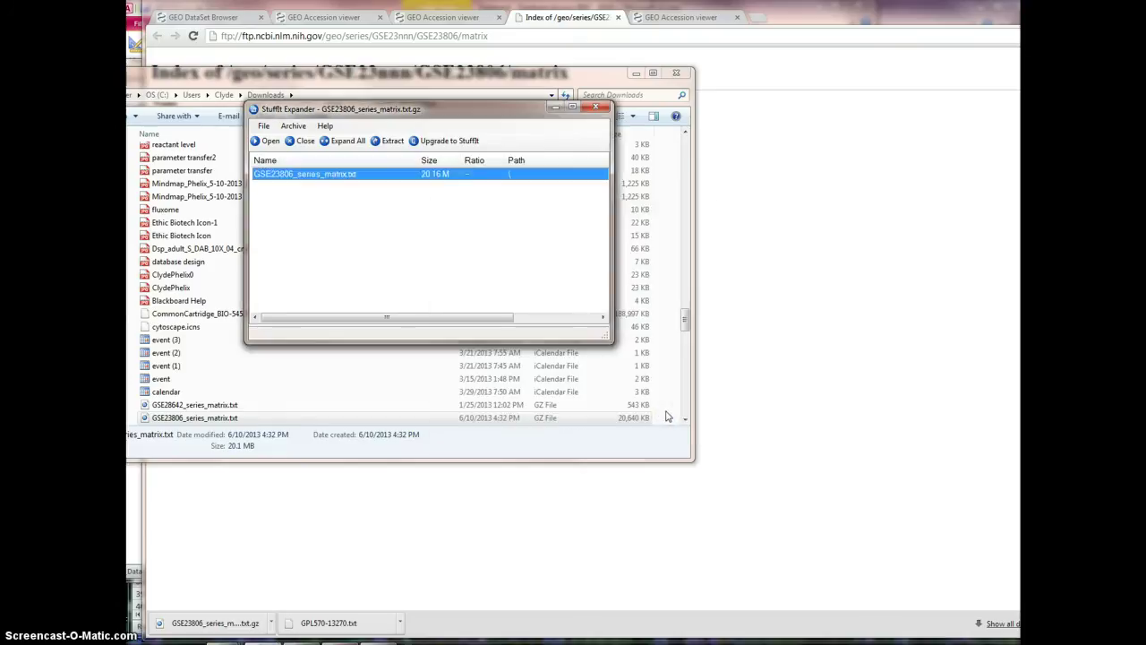
left_click(595, 106)
left_click(680, 76)
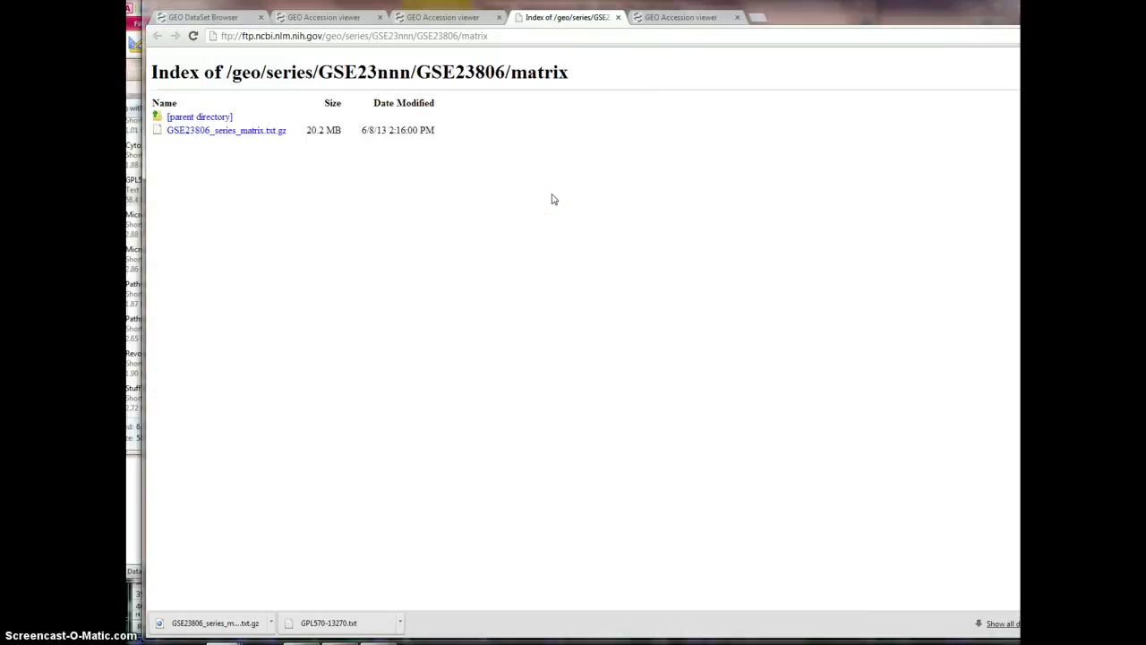
Step: Switch to the blank Excel workbook and open the text file GPL570-13270 from the Desktop in the Text Import Wizard
left_click(985, 18)
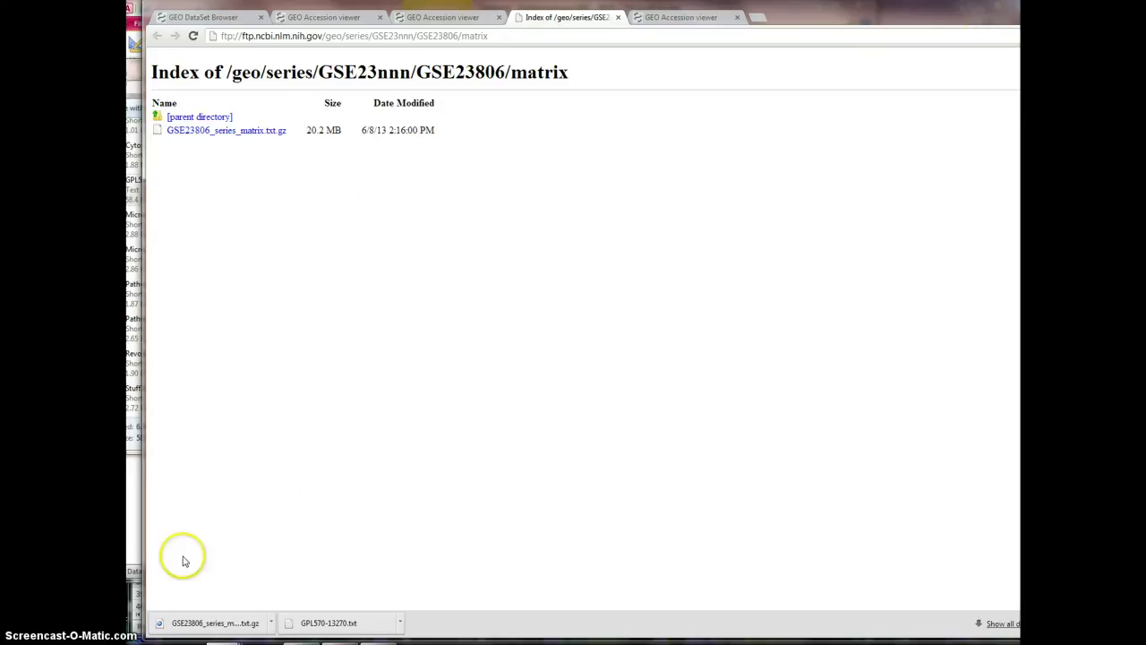
left_click(131, 595)
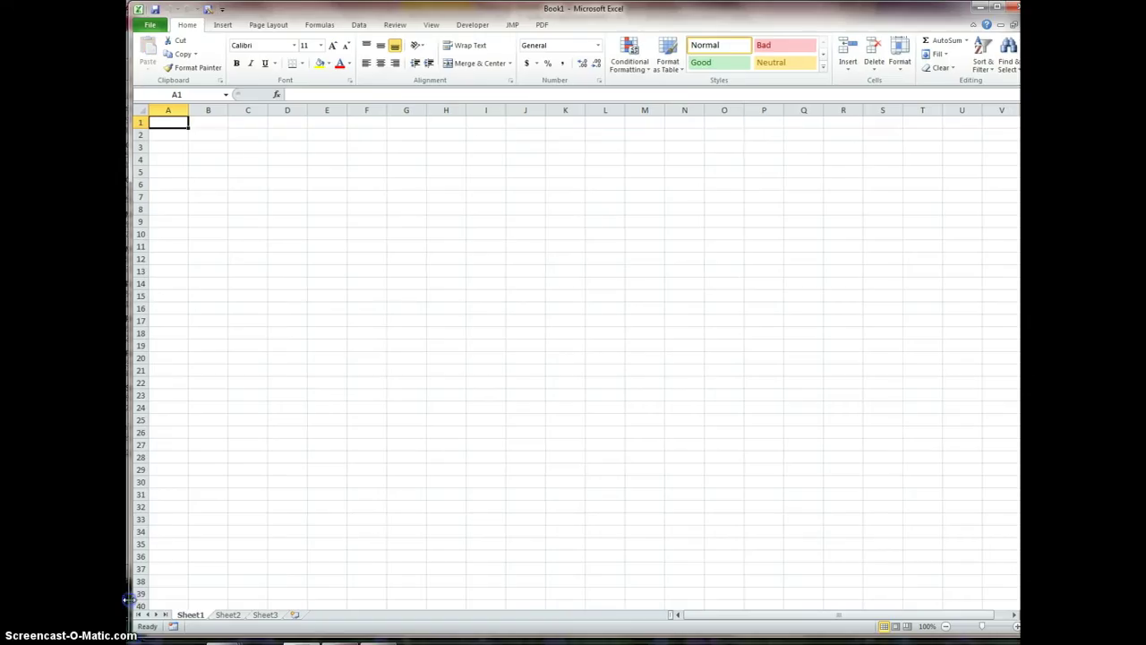
left_click(151, 25)
left_click(167, 81)
left_click(181, 111)
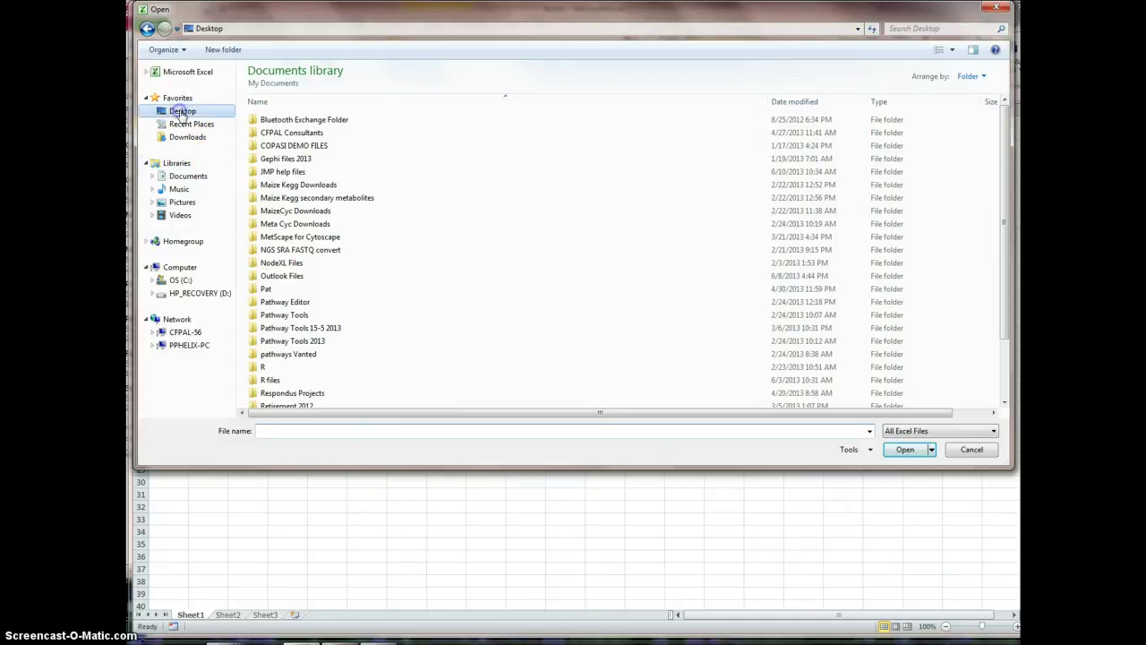
left_click(914, 431)
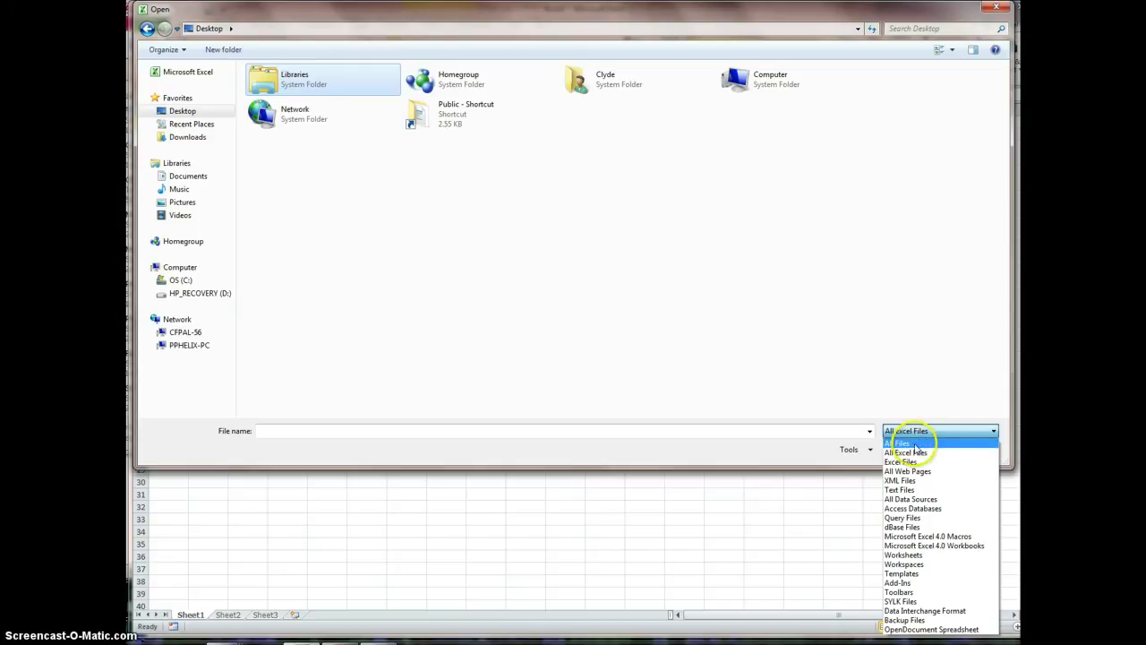
left_click(902, 490)
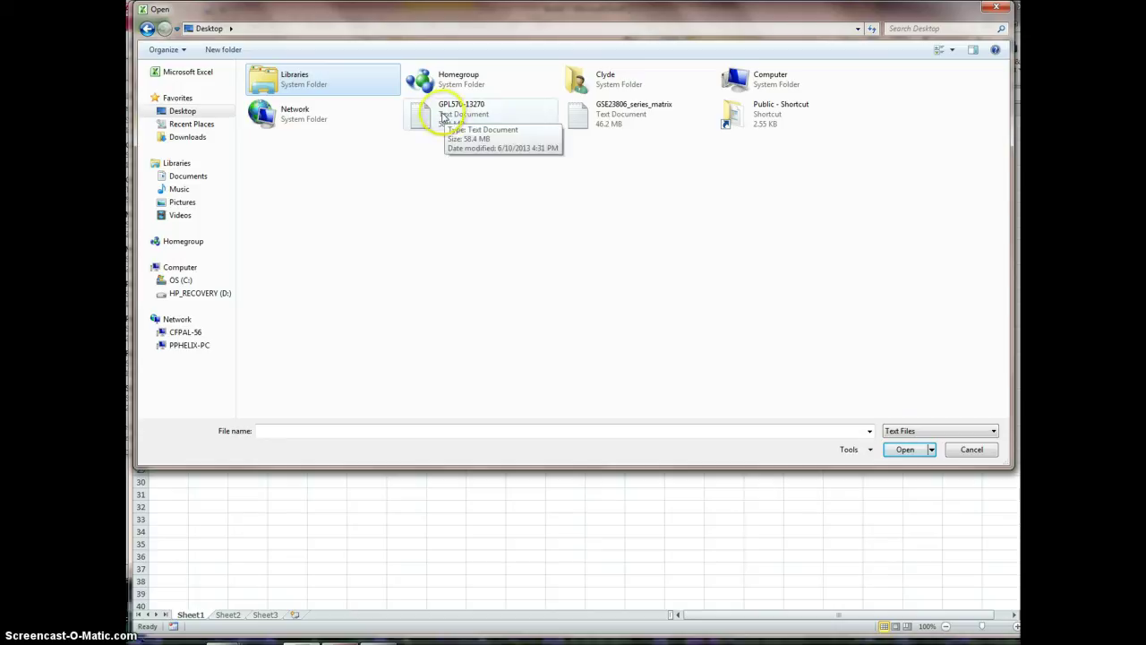
double_click(442, 117)
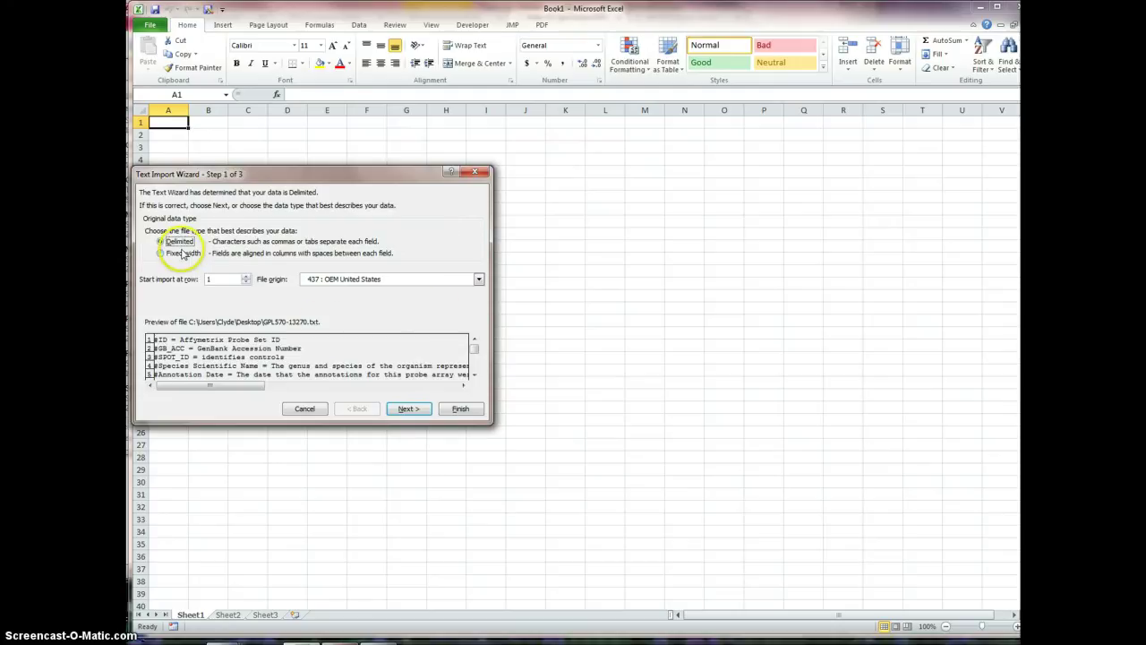
Step: Import the GPL570-13270 text file as tab-delimited data, keeping the General format for its columns
left_click(407, 410)
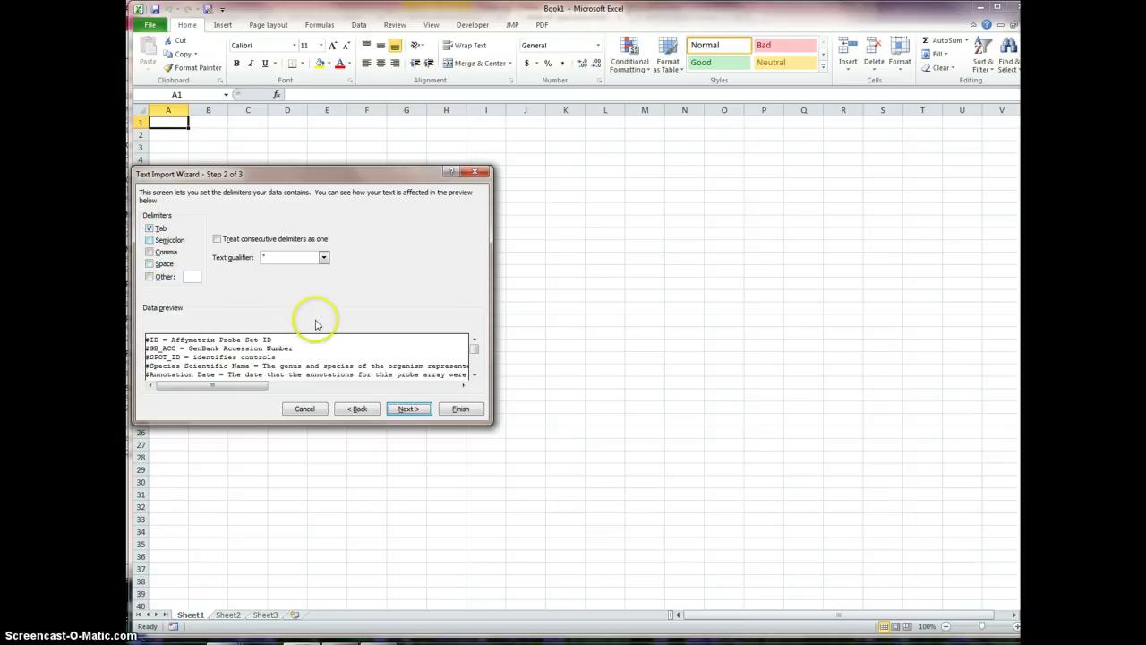
left_click(407, 409)
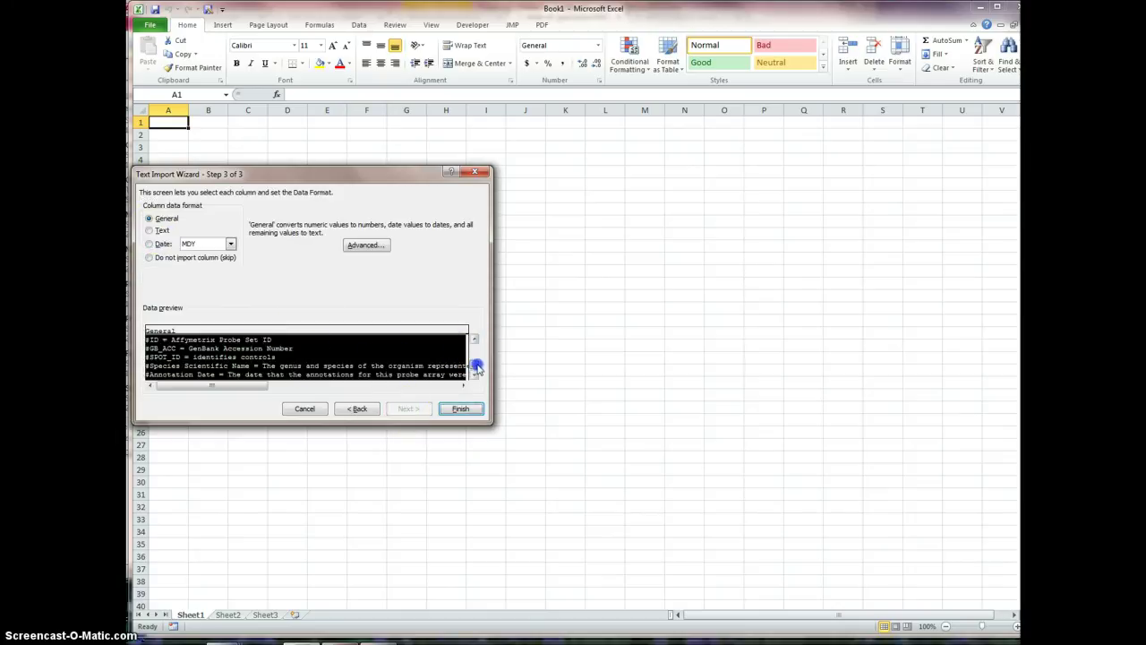
scroll(205, 384, "down", 3)
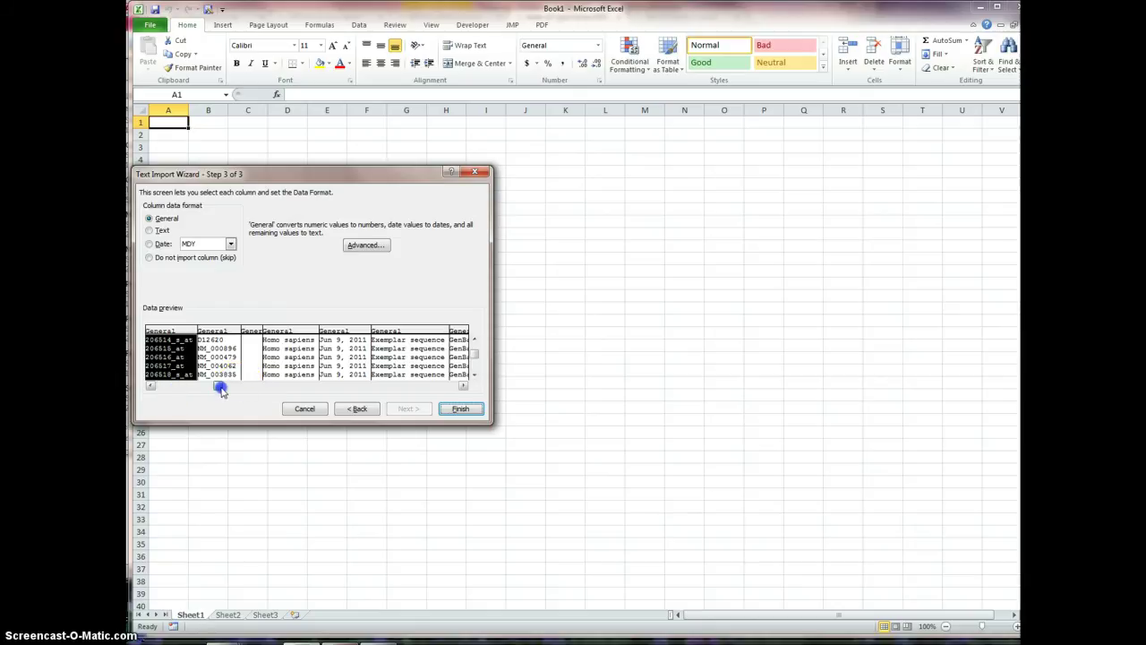
left_click_drag(223, 389, 243, 387)
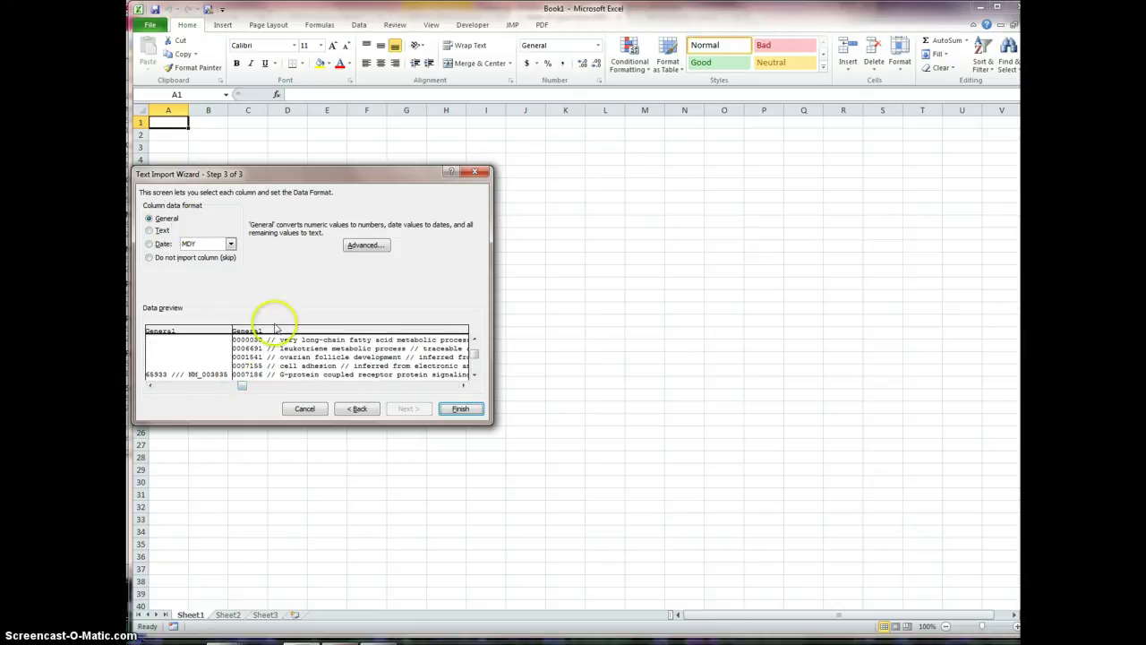
left_click(459, 408)
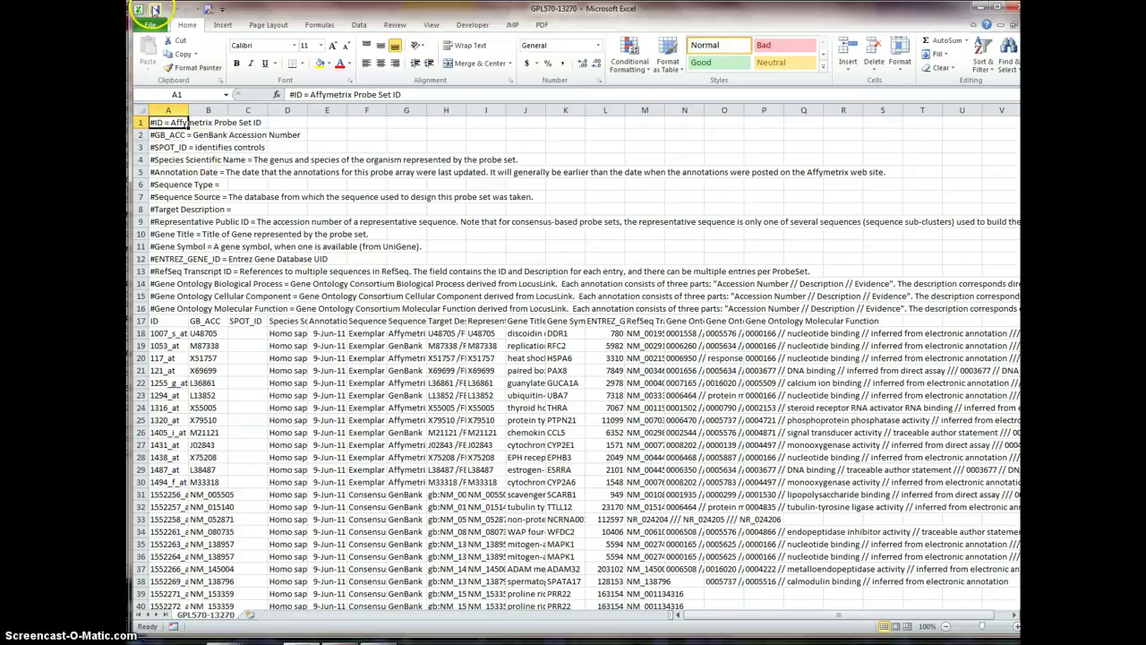
Step: Save the imported sheet on the Desktop as an Excel Workbook named GPL570-13270_original
left_click(158, 9)
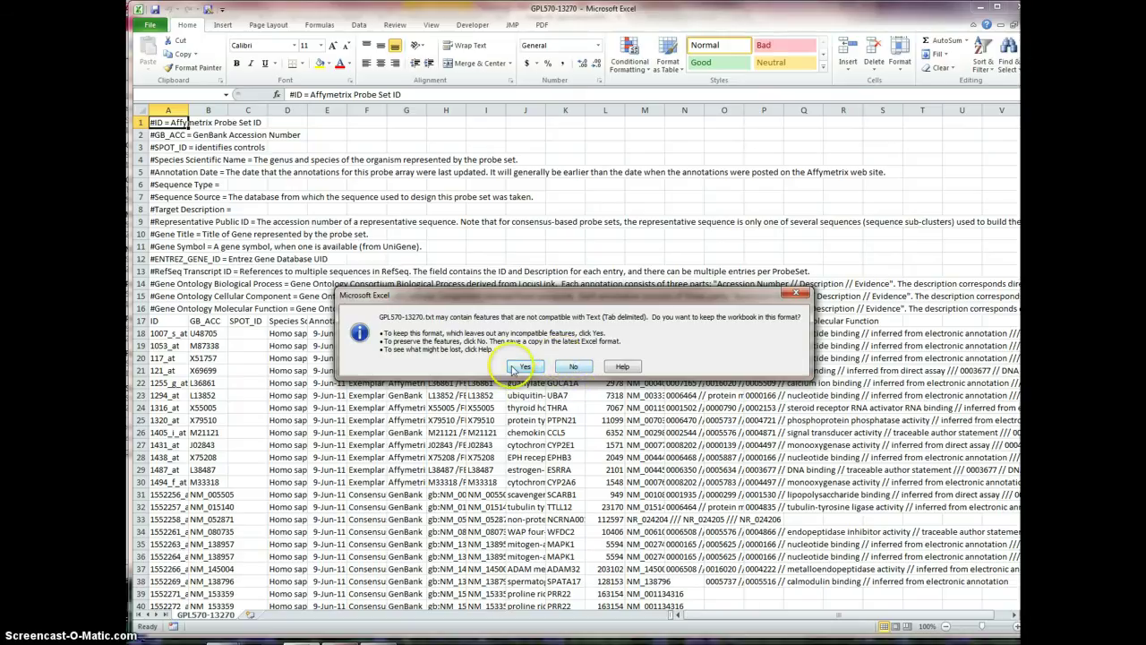
left_click(573, 366)
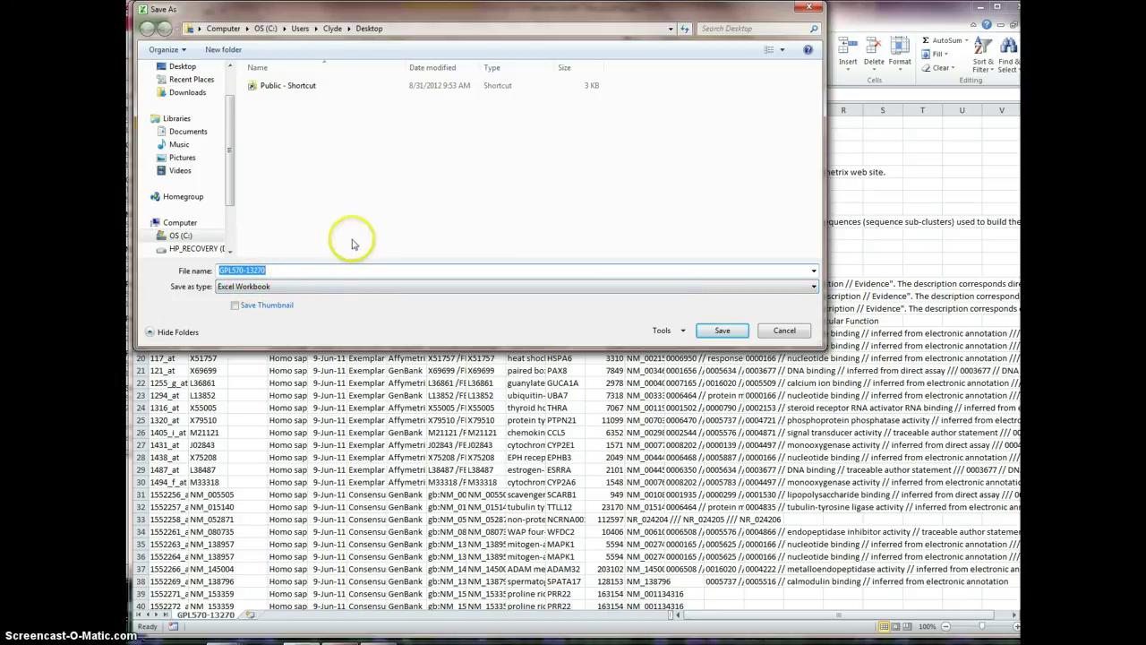
left_click(313, 269)
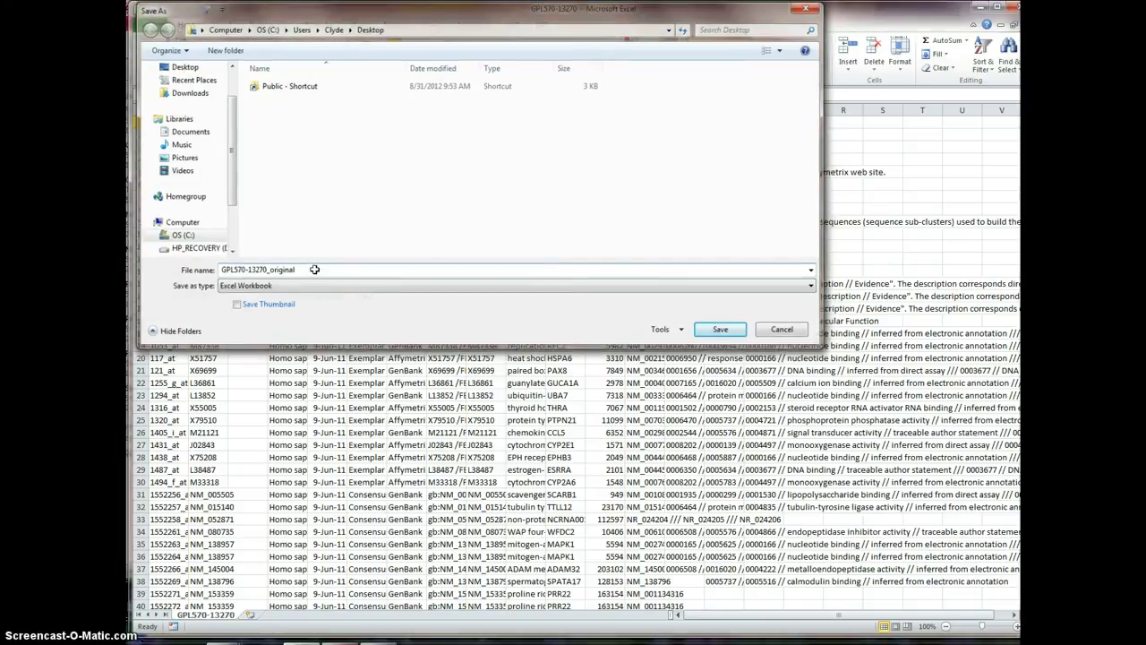
key("Return")
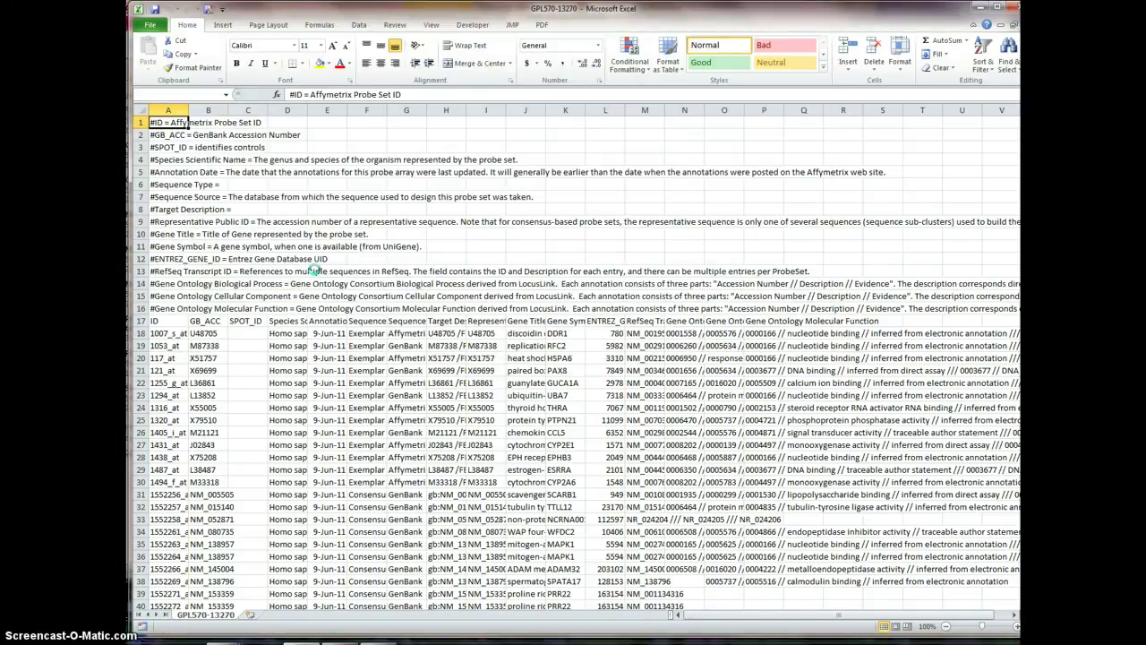
Step: Delete the description rows 1 to 16 above the column header row
left_click(140, 121)
left_click_drag(140, 121, 129, 308)
right_click(226, 237)
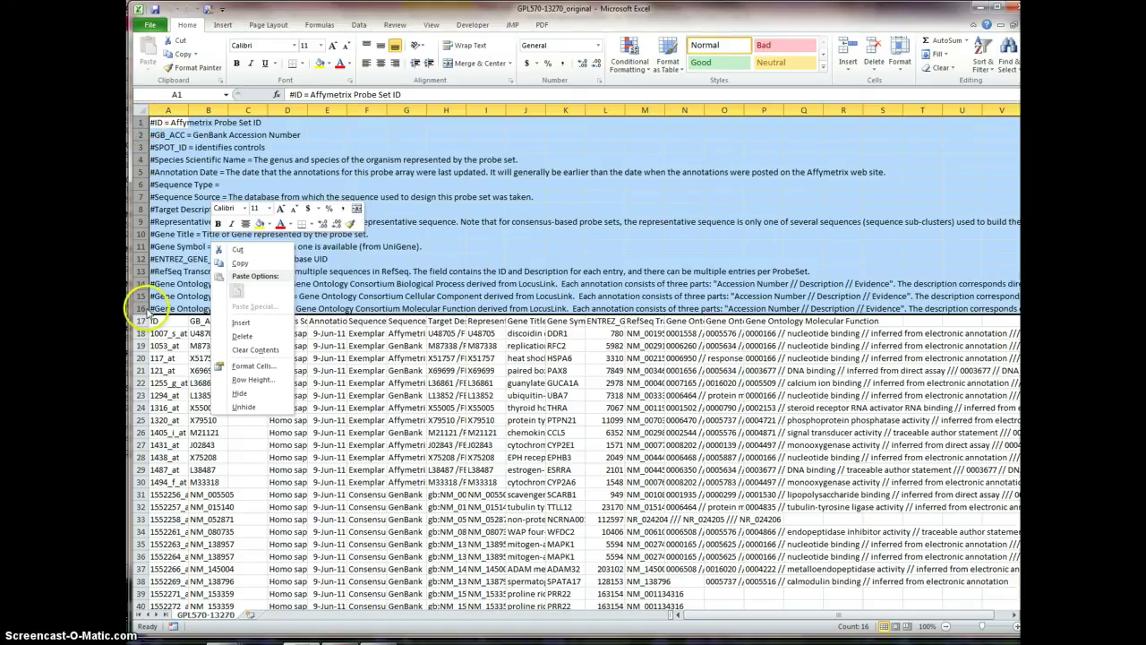
left_click(243, 337)
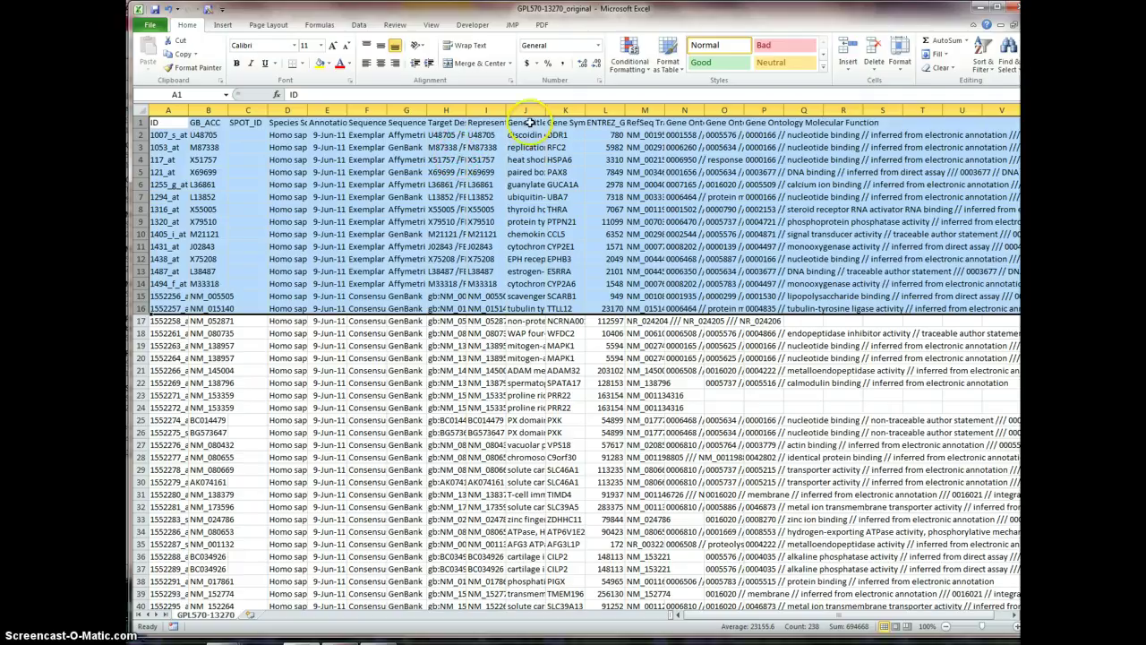
Step: Delete columns B to I, from GB_ACC through Representative Public ID
left_click_drag(486, 109, 208, 119)
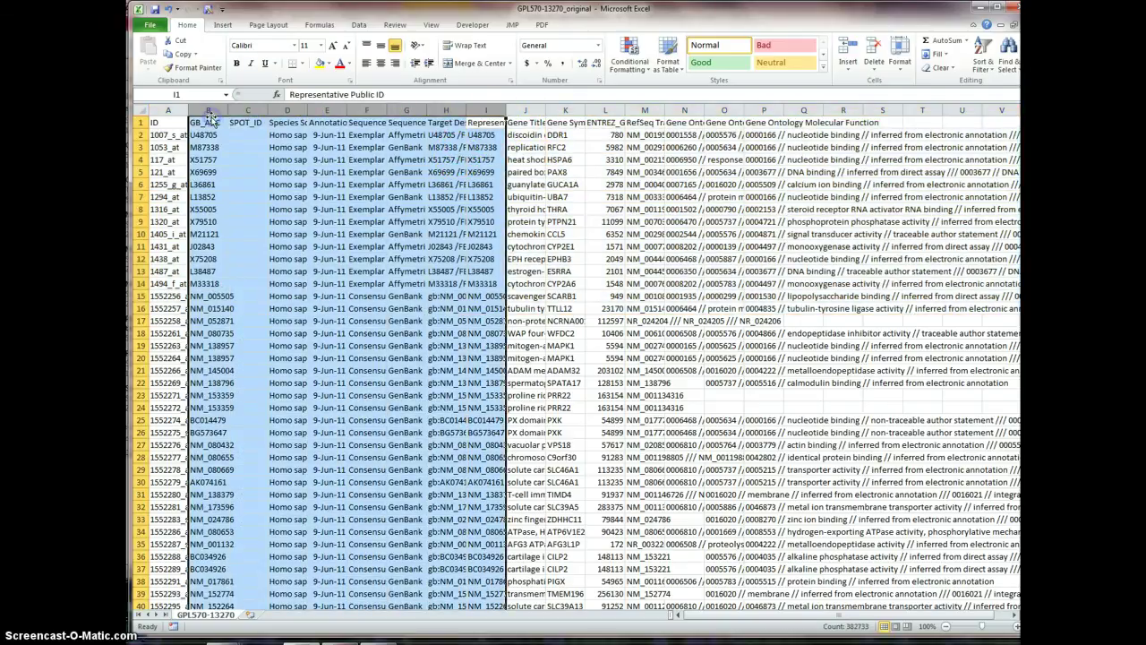
right_click(253, 131)
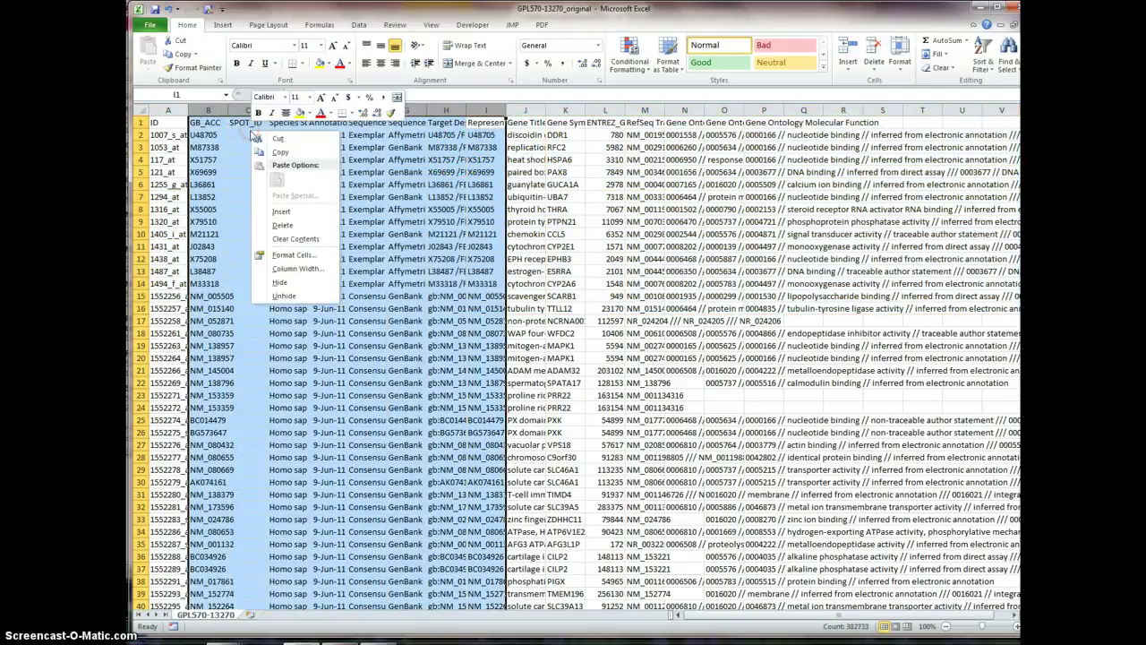
left_click(282, 225)
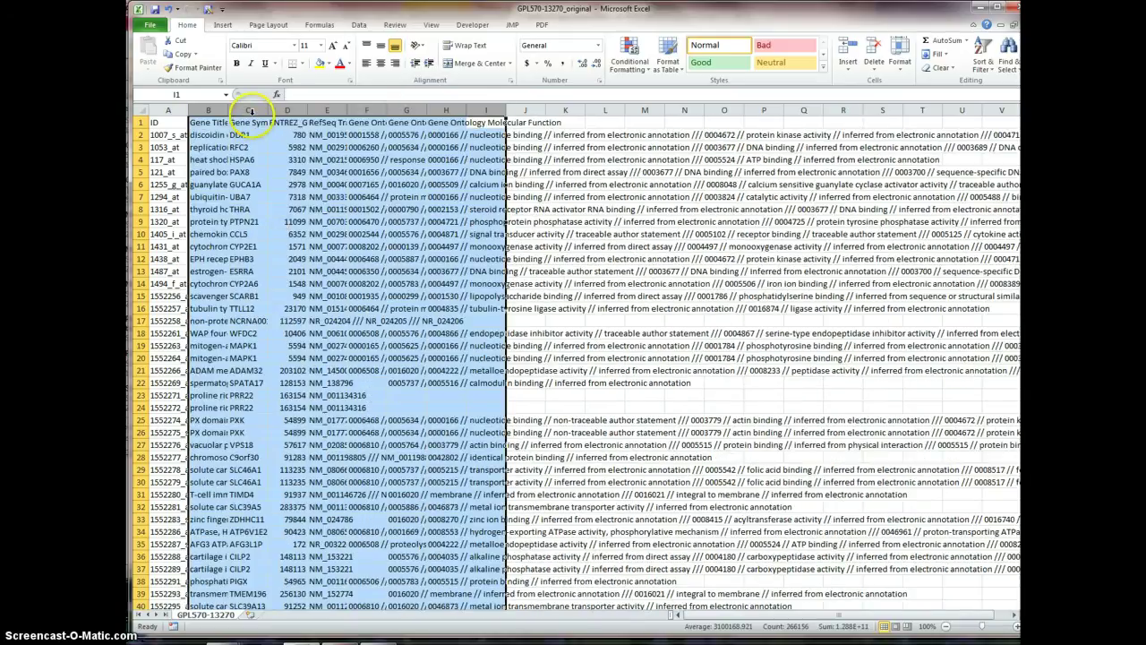
Step: Move the Gene Symbol column in front of the Gene Title column
left_click(249, 109)
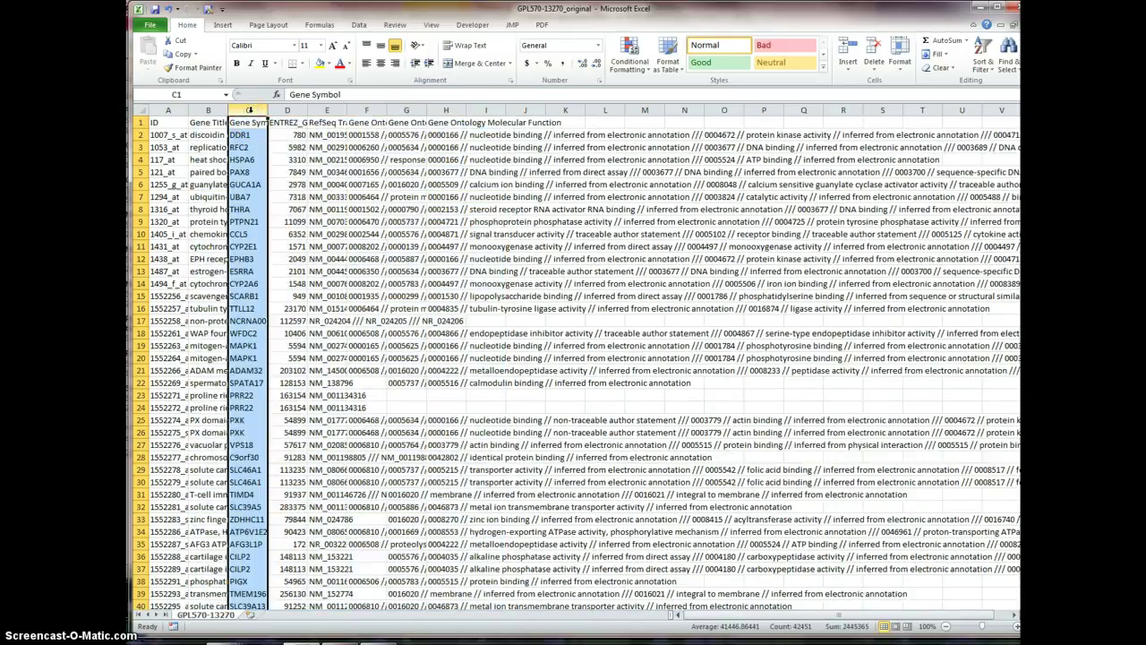
right_click(252, 113)
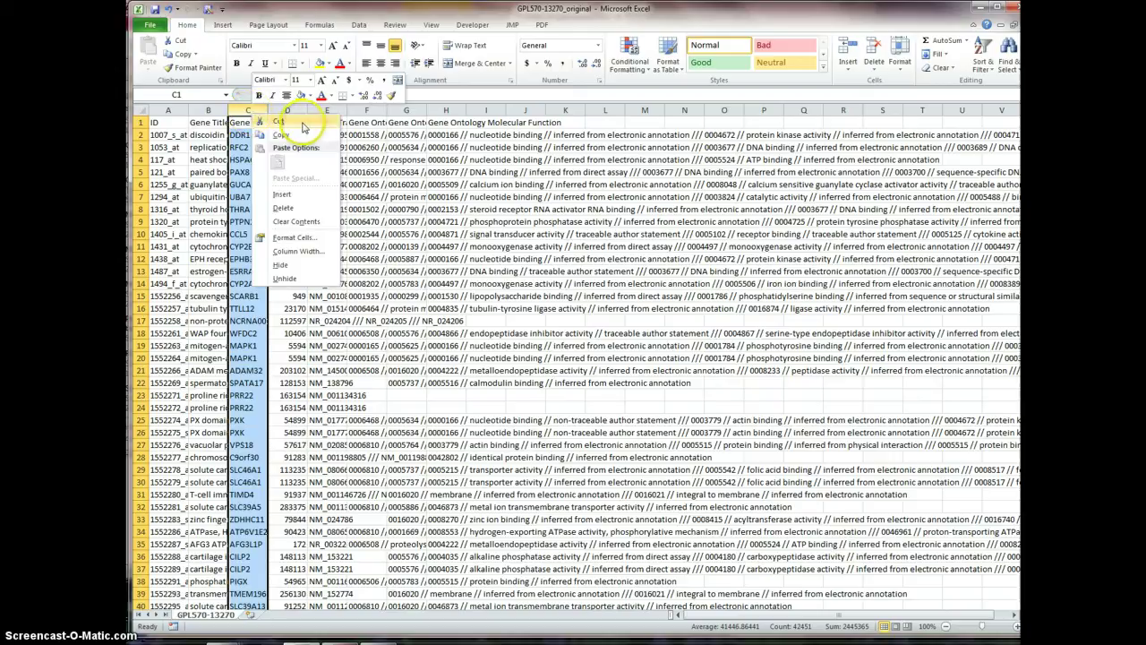
left_click(279, 120)
left_click(208, 111)
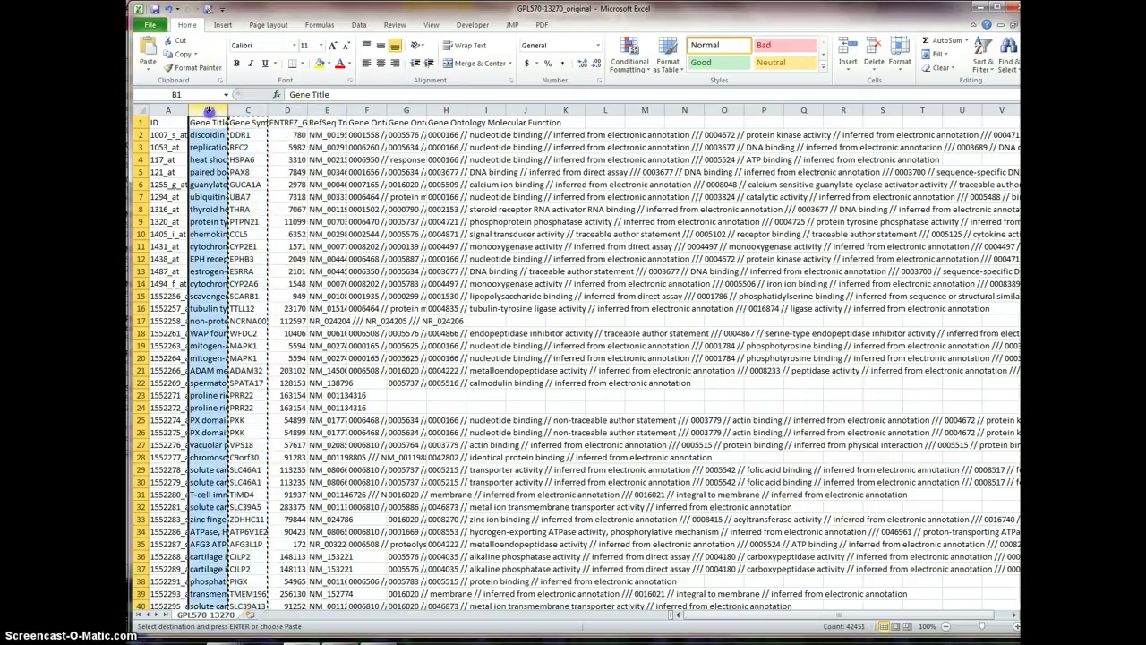
right_click(209, 114)
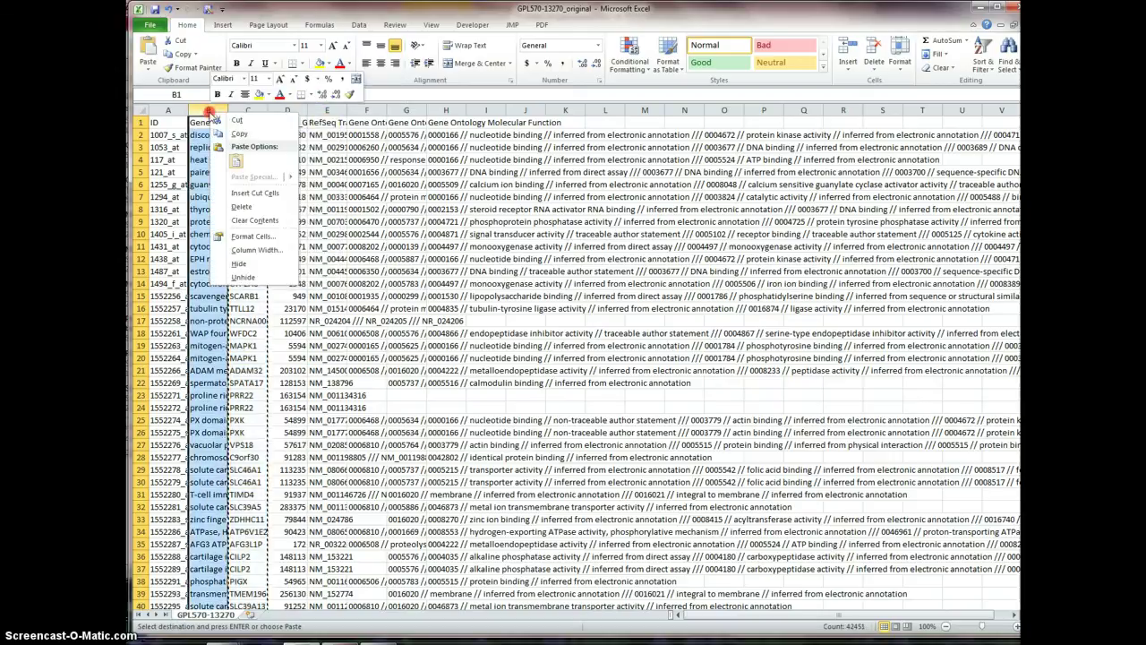
left_click(242, 195)
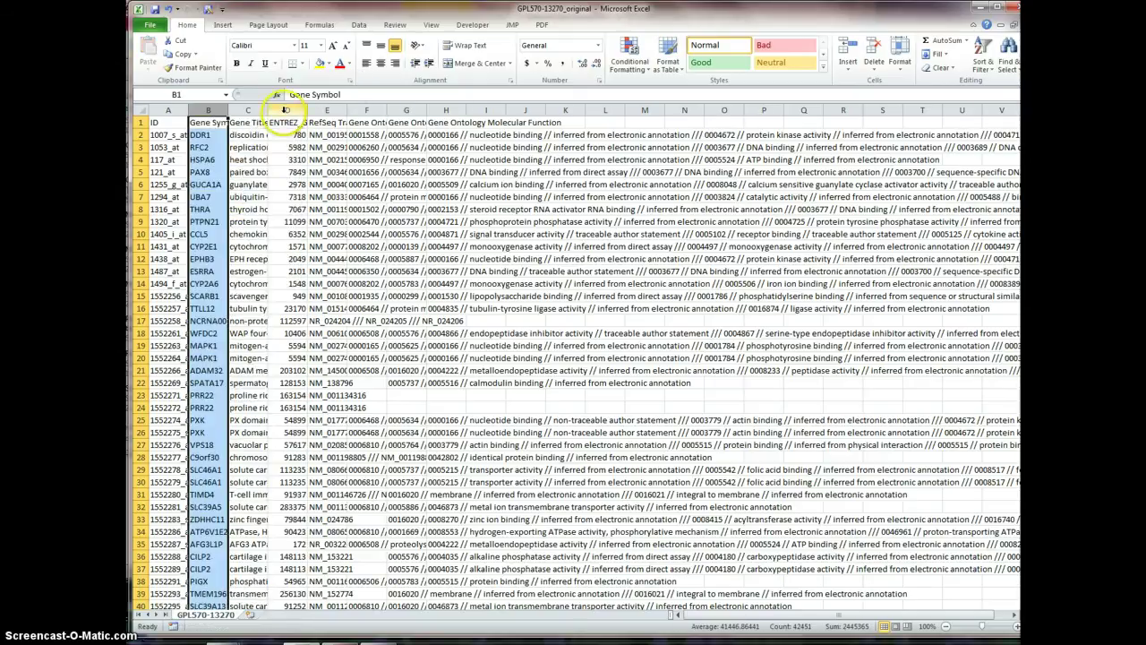
Step: Clear all columns from ENTREZ_GENE_ID onward and widen the Gene Title column to fit its long entries
left_click(284, 109)
left_click_drag(284, 109, 994, 109)
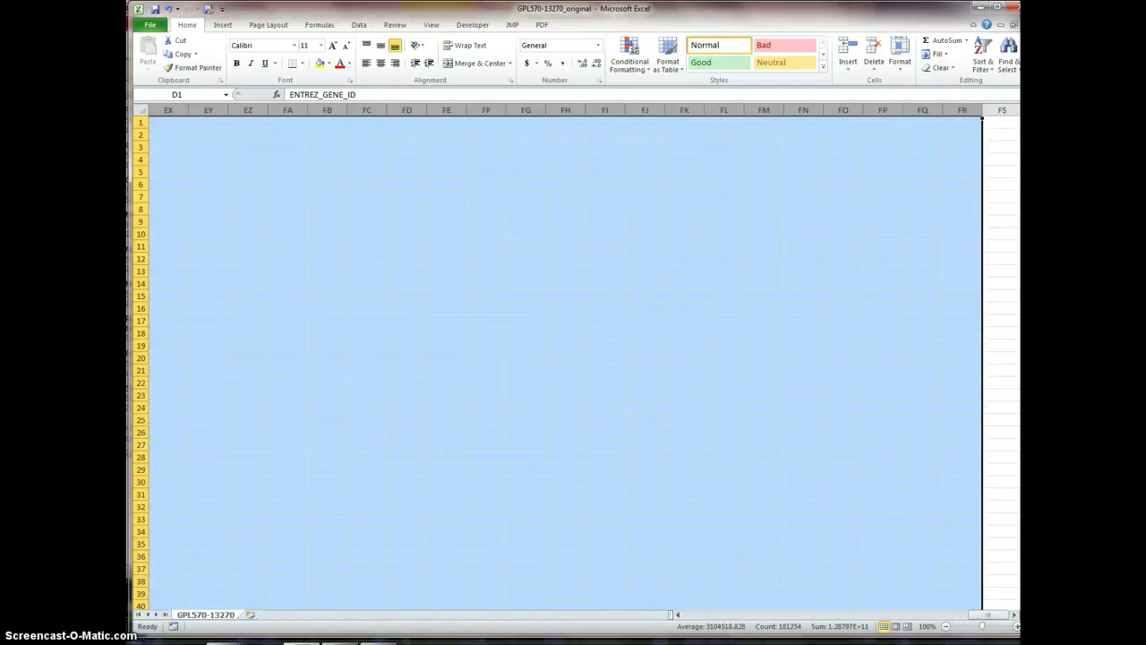
key("Delete")
left_click(239, 175)
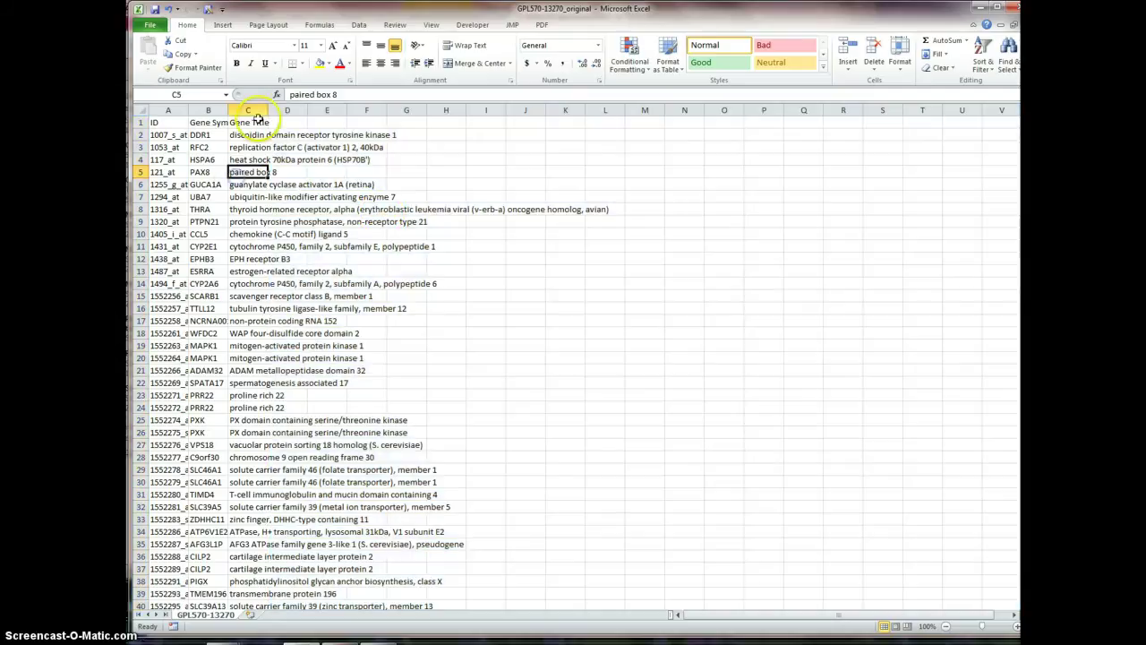
left_click_drag(267, 109, 620, 154)
left_click(384, 333)
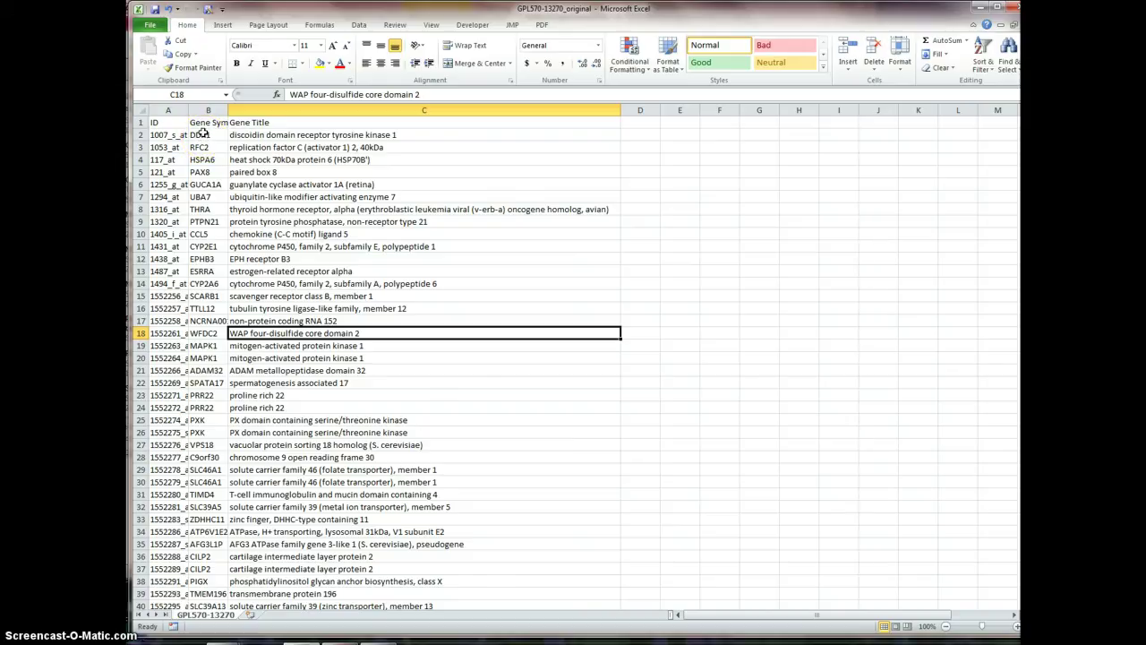
Step: Save the trimmed sheet on the Desktop as a separate Excel Workbook named GPL570-13270_db
left_click(149, 24)
key("Escape")
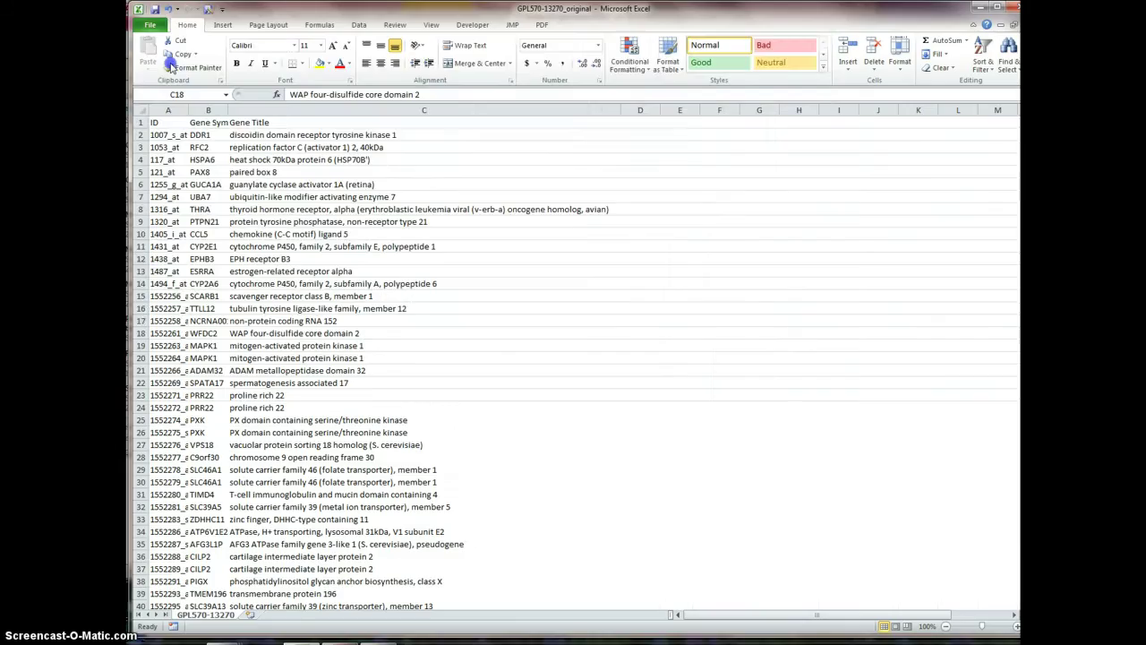
key("F12")
left_click_drag(267, 249, 304, 250)
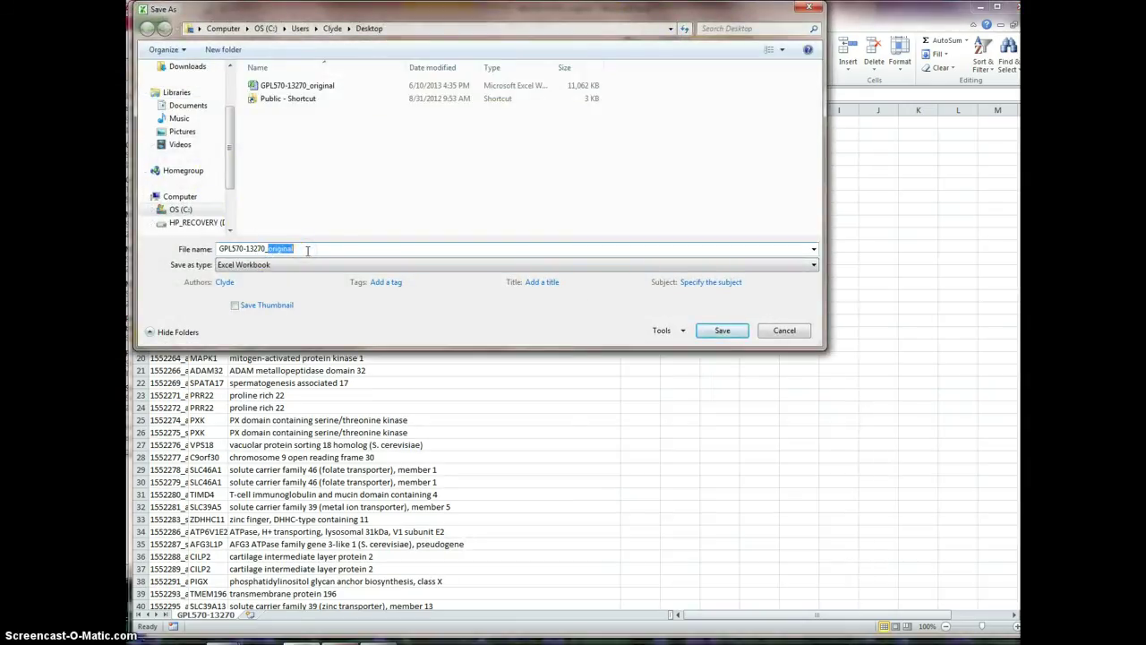
type("b")
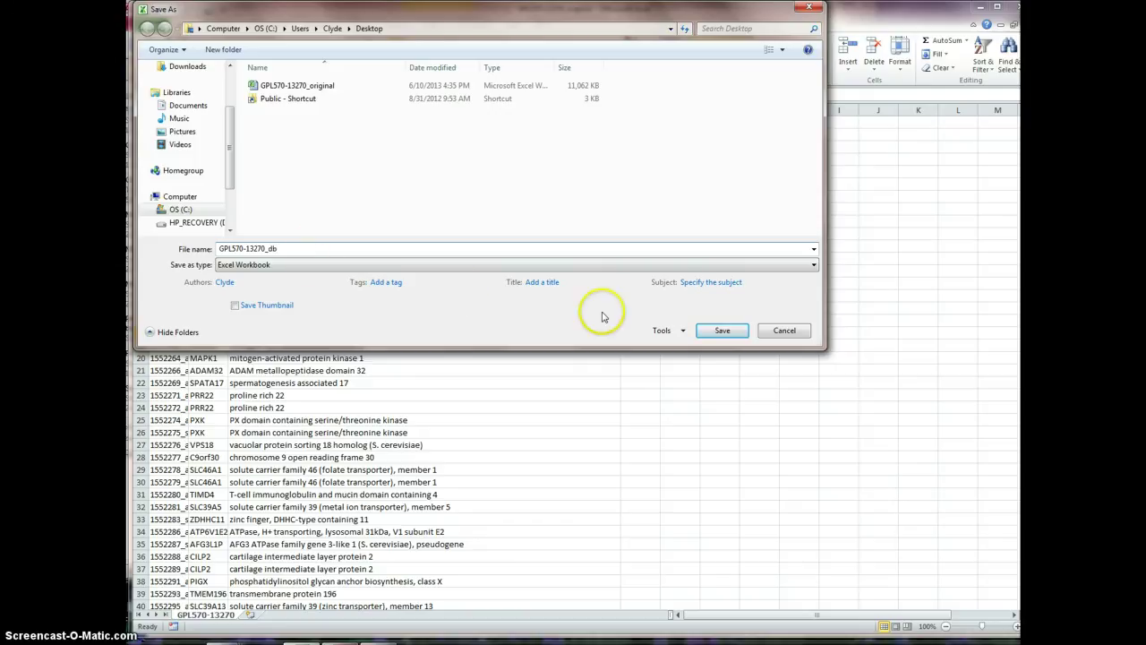
left_click(723, 332)
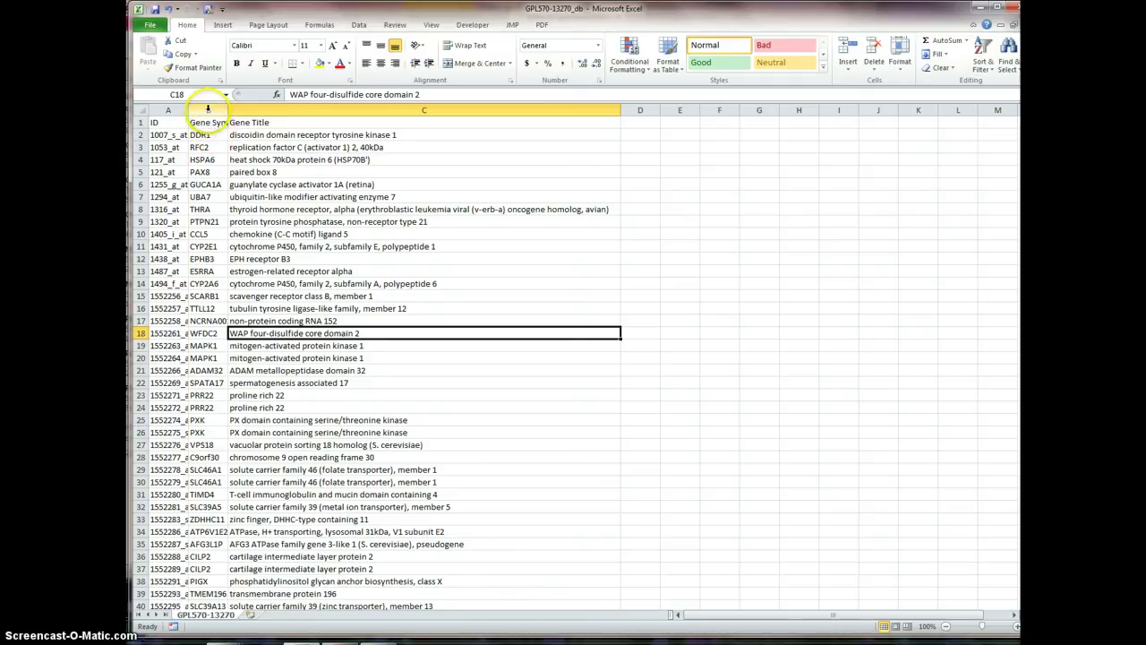
Step: Copy the Gene Symbol header and entries in B1:B25 into cell A1 of a new blank workbook
left_click_drag(207, 122, 205, 420)
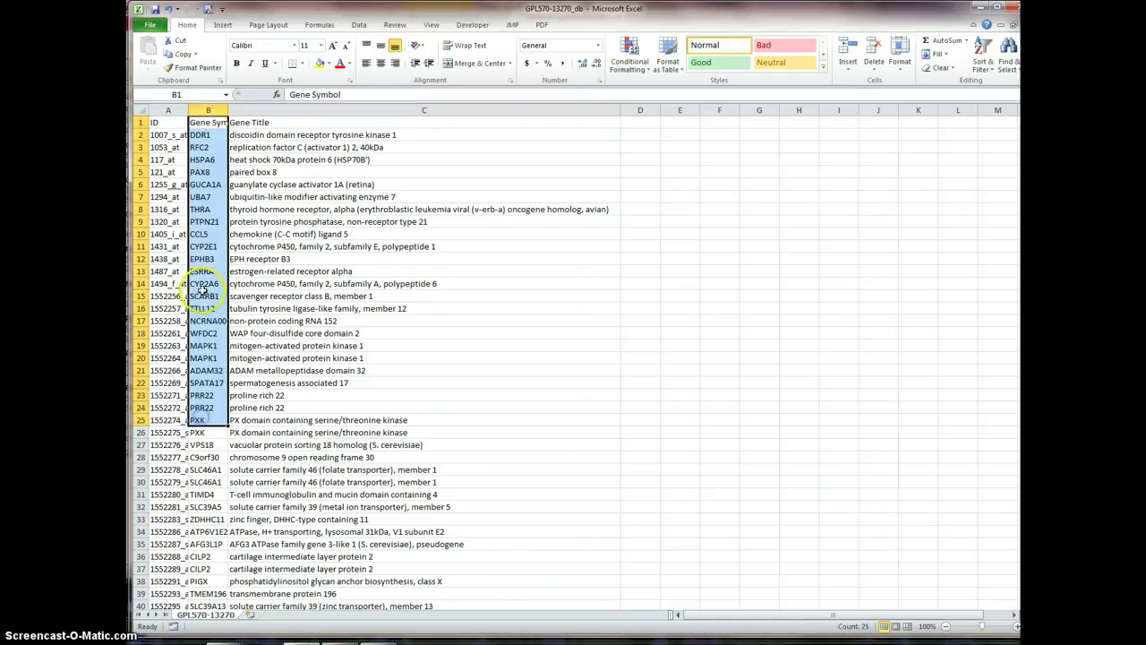
right_click(202, 288)
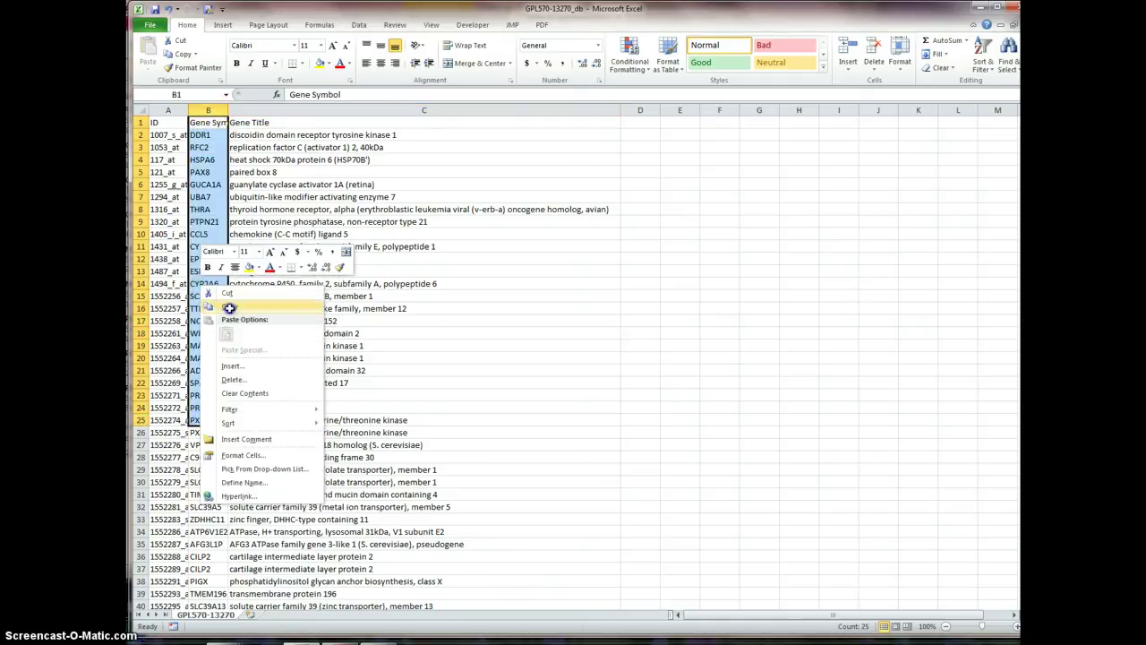
left_click(229, 308)
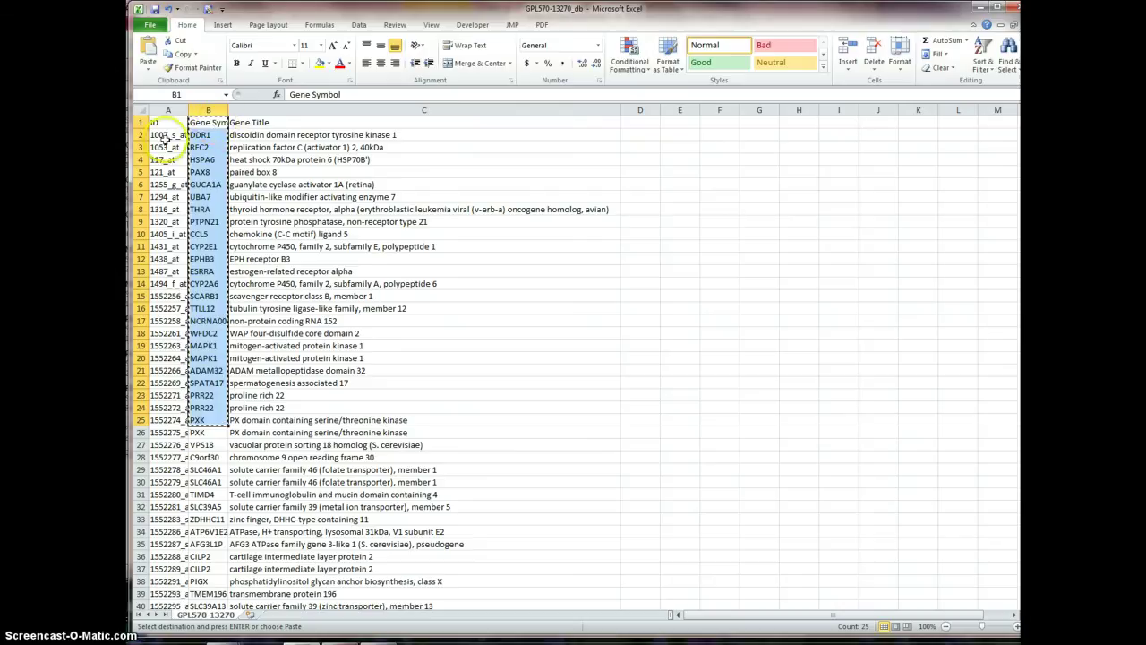
left_click(150, 28)
left_click(159, 167)
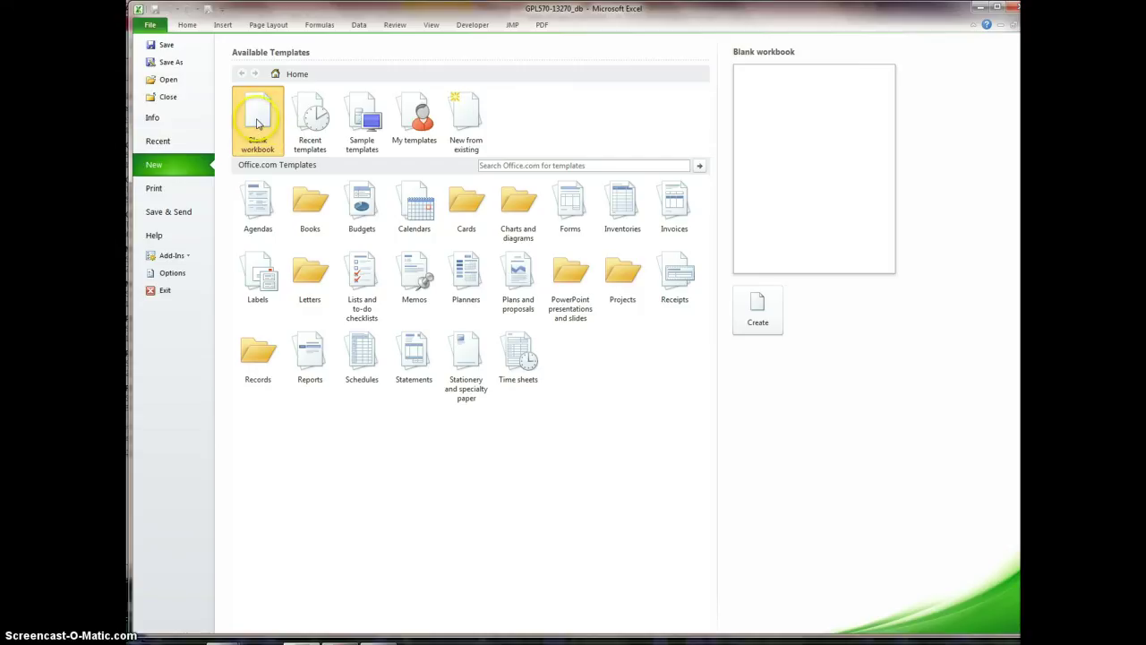
double_click(256, 121)
left_click(147, 49)
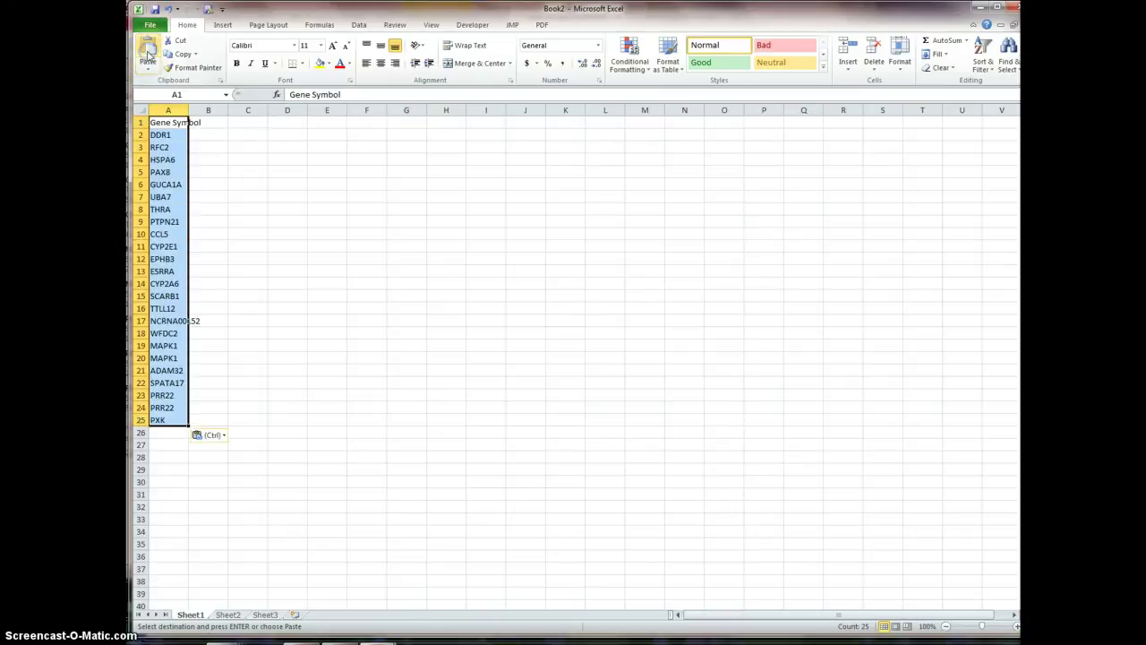
Step: Save the new workbook on the Desktop as Genelist and close both it and GPL570-13270_db
left_click(150, 24)
left_click(166, 59)
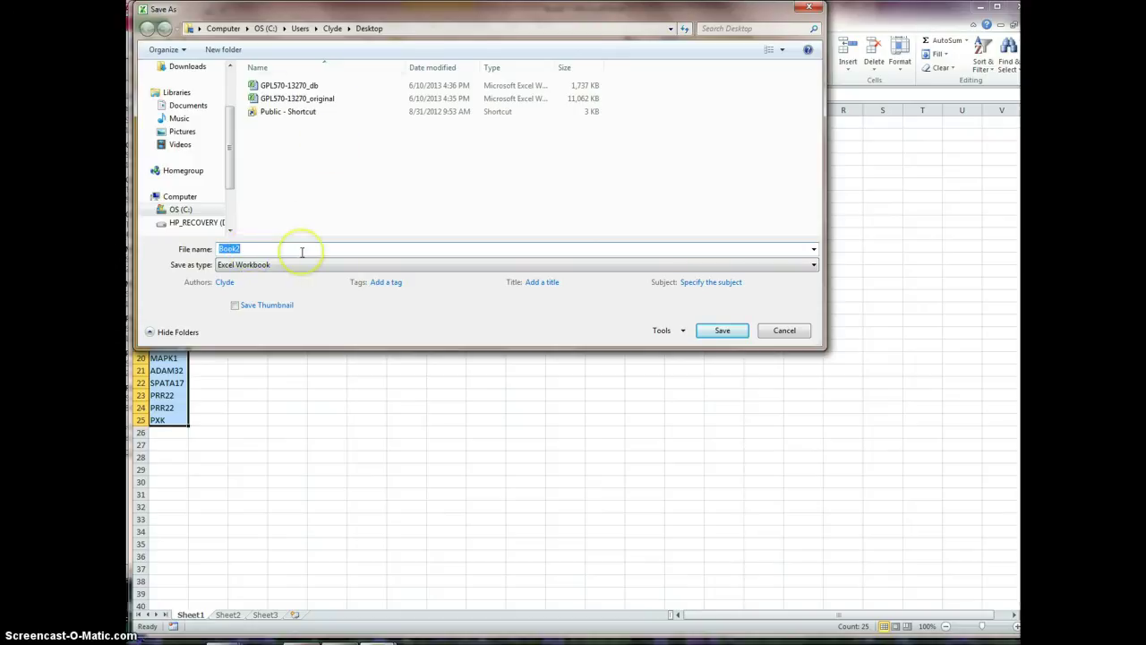
type("Genelist")
key("Return")
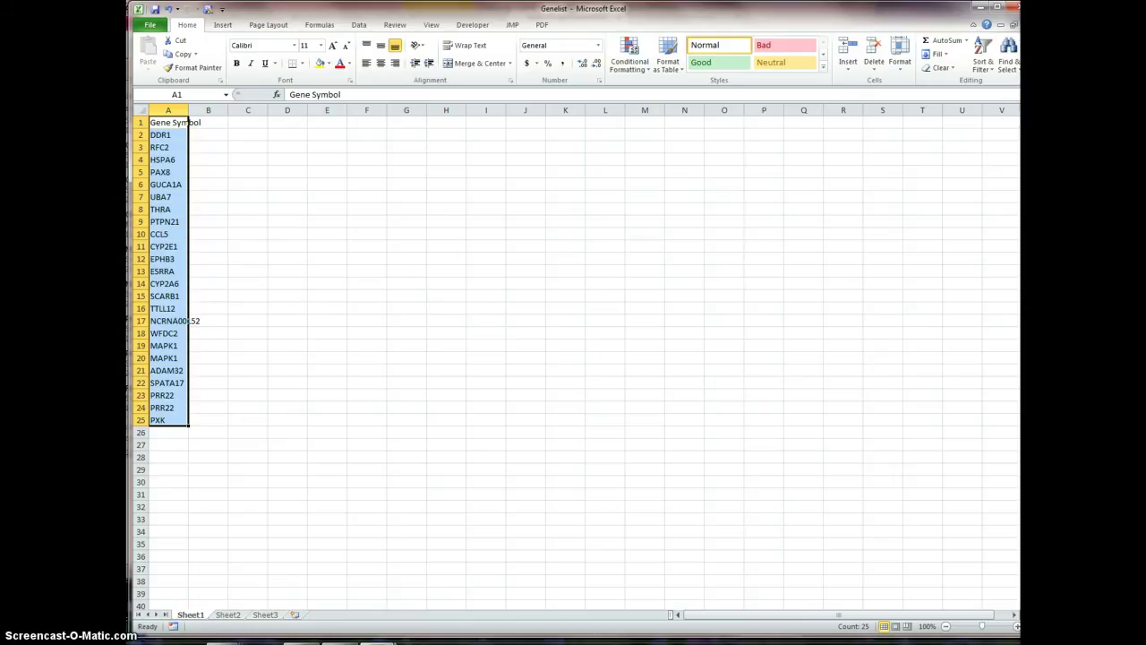
key("ctrl+w")
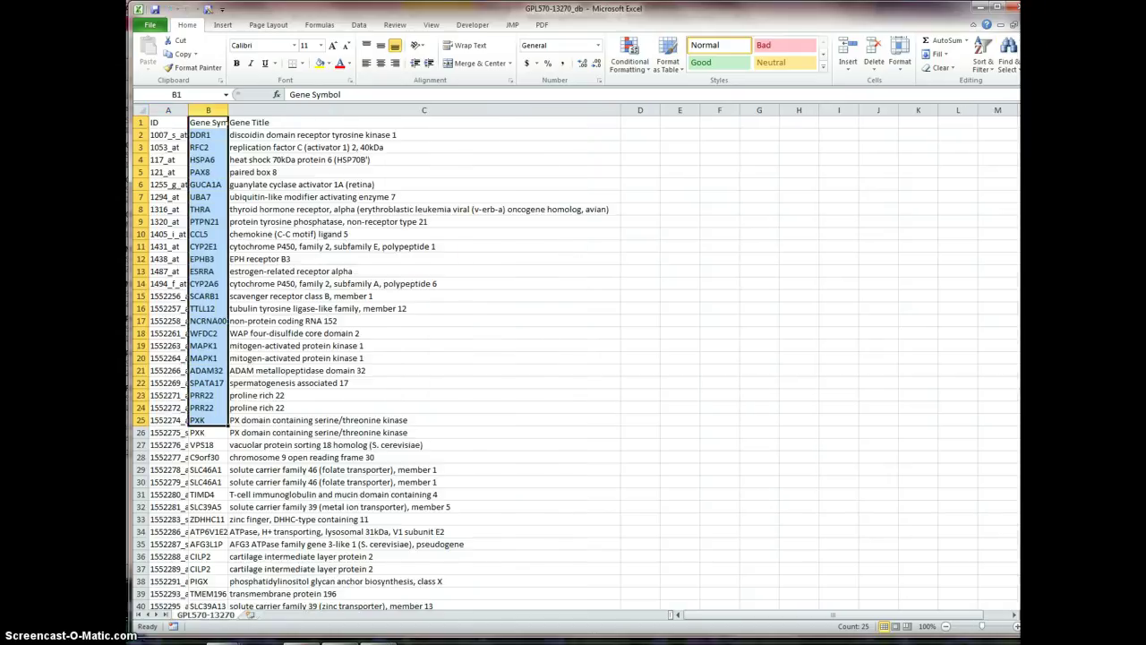
key("ctrl+w")
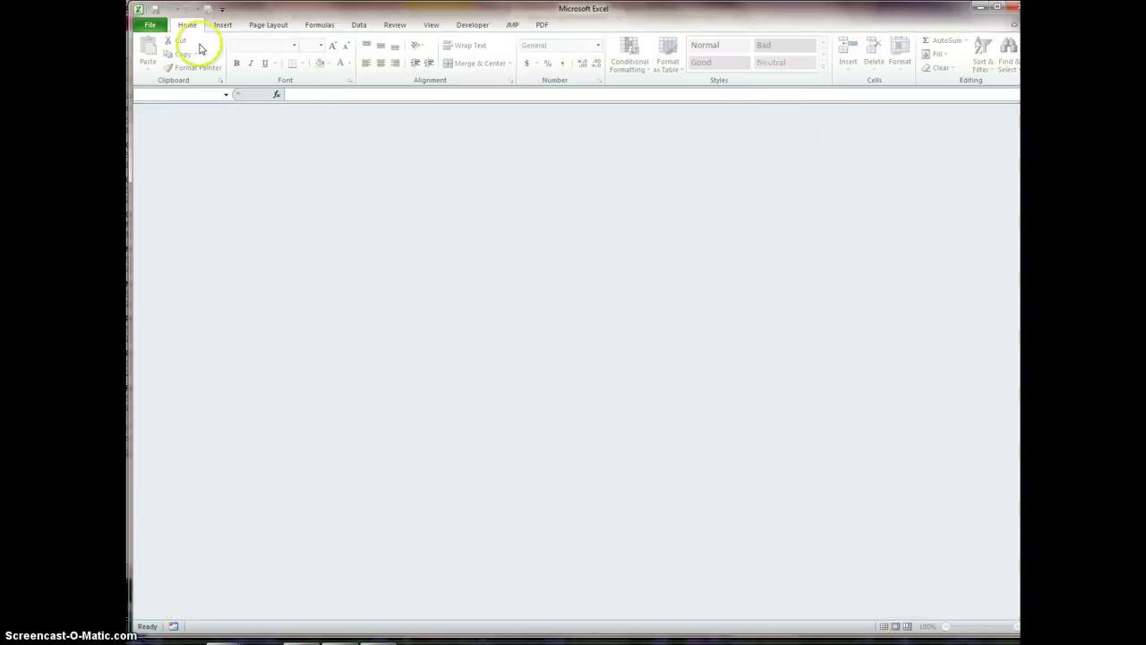
Step: Open the GSE23806_series_matrix text file from the Desktop, importing it as delimited data with the default settings
left_click(150, 25)
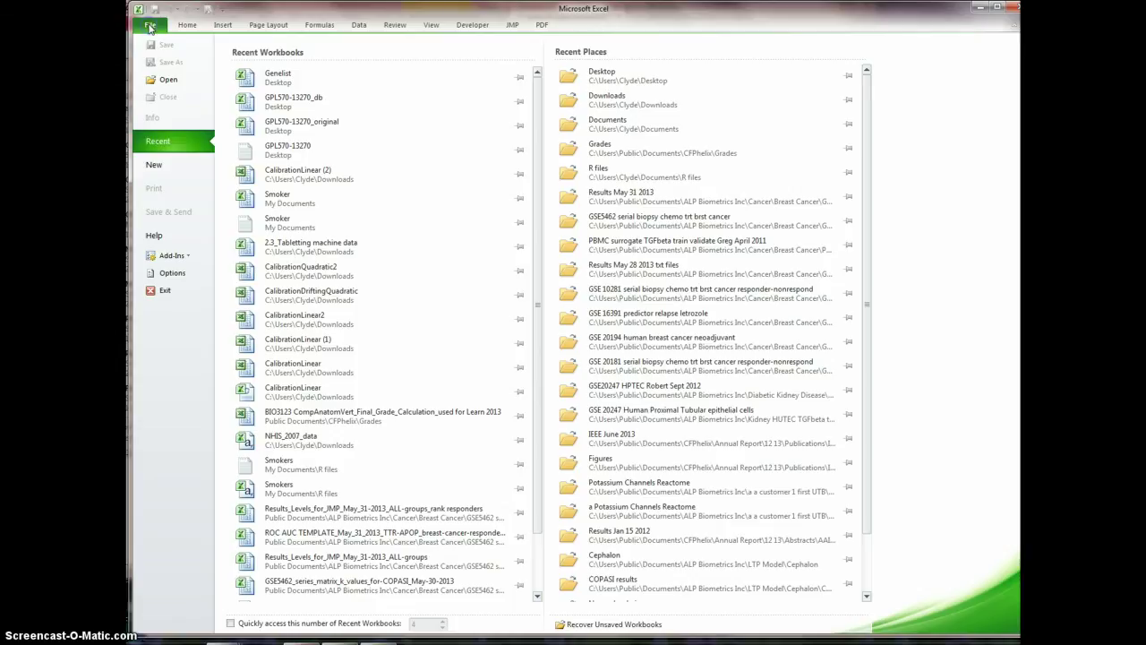
left_click(168, 79)
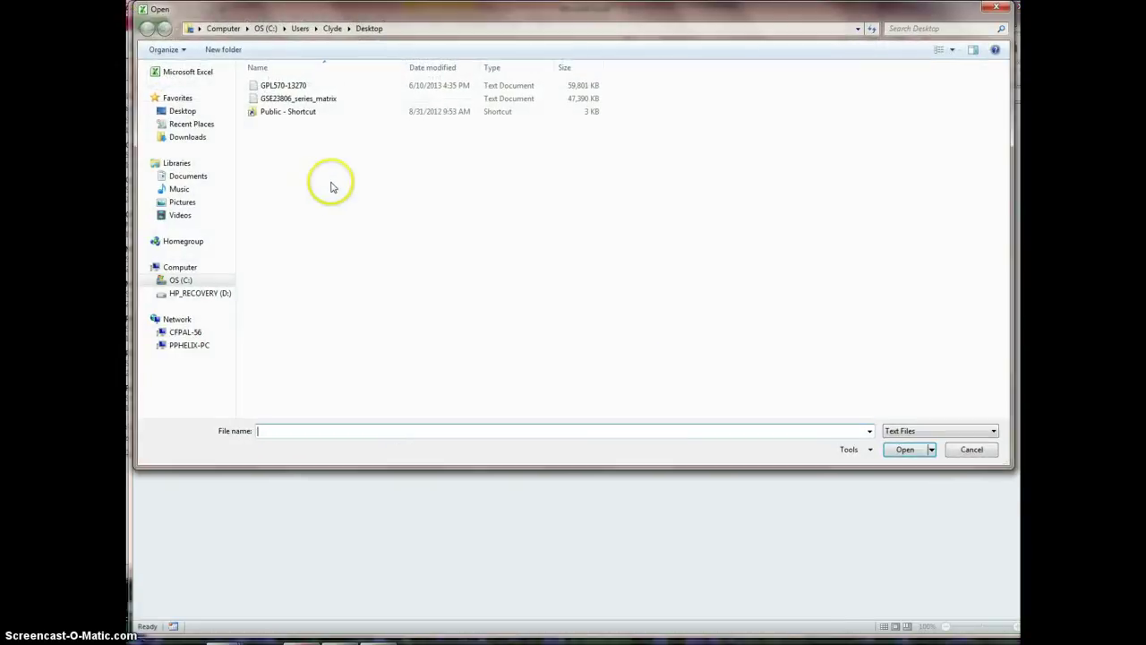
left_click(186, 112)
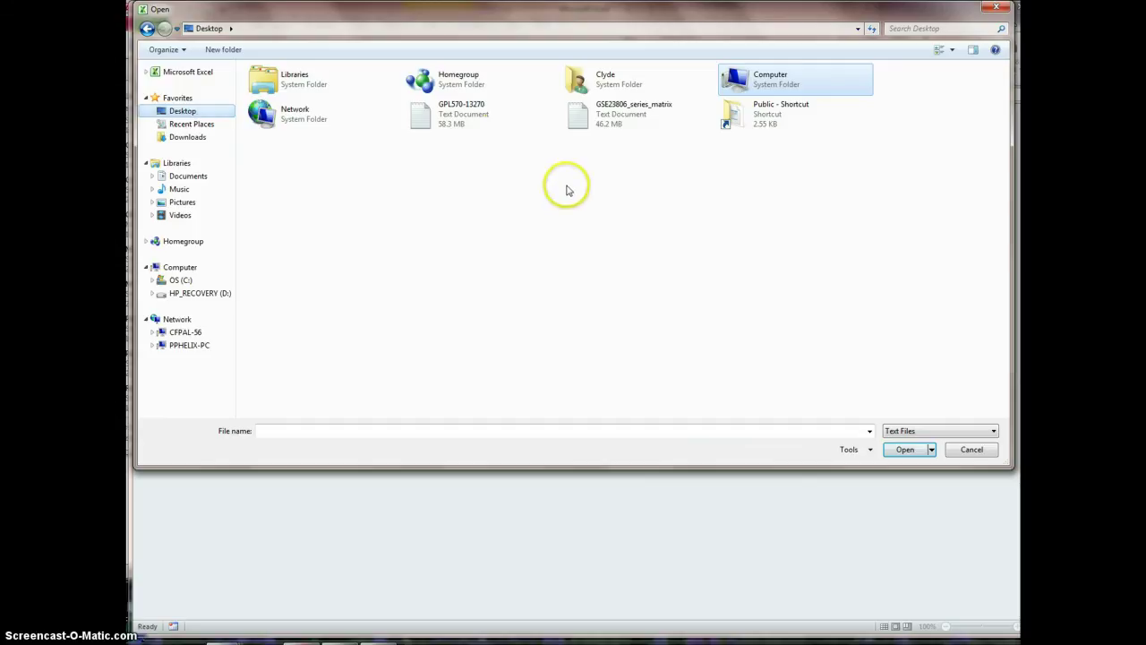
left_click(583, 119)
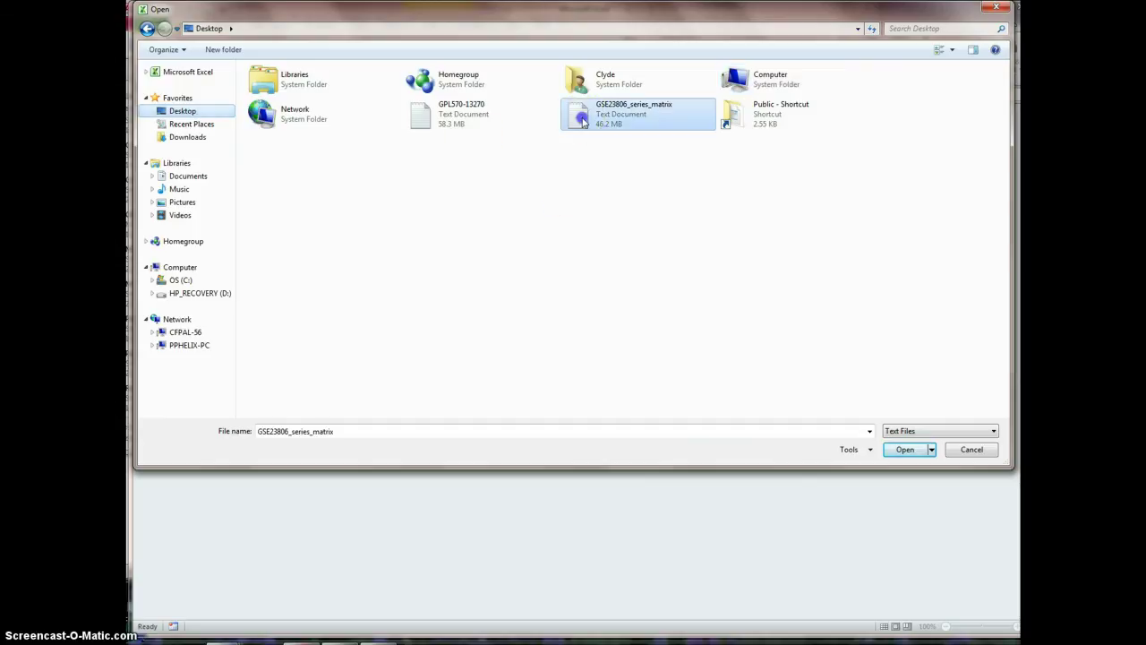
left_click(906, 450)
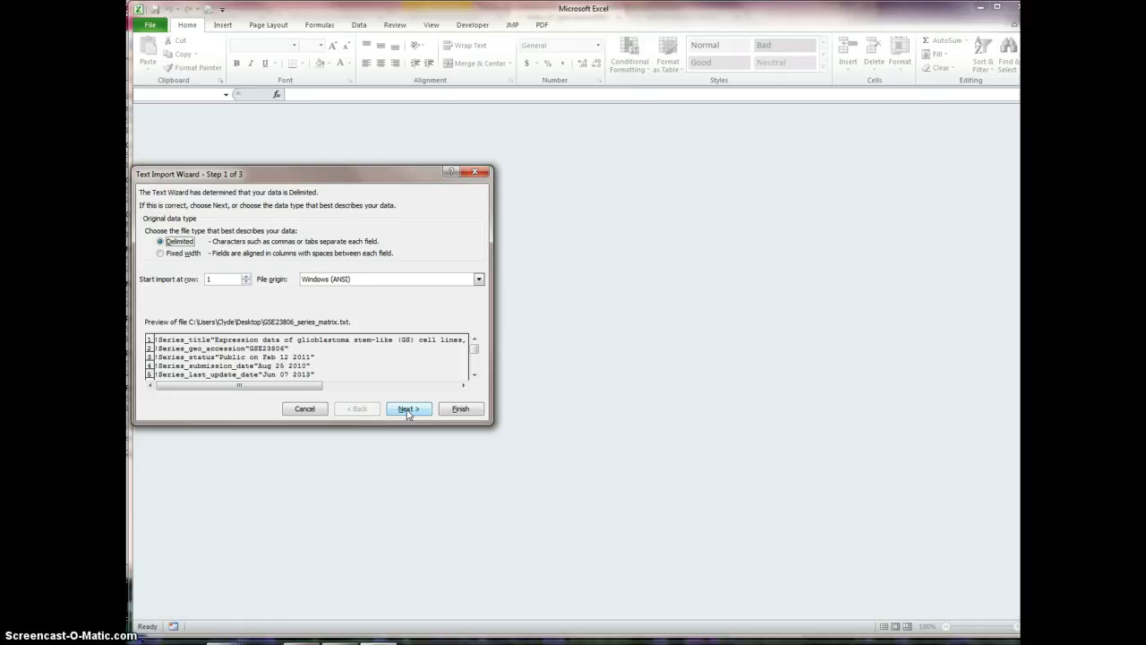
left_click(463, 412)
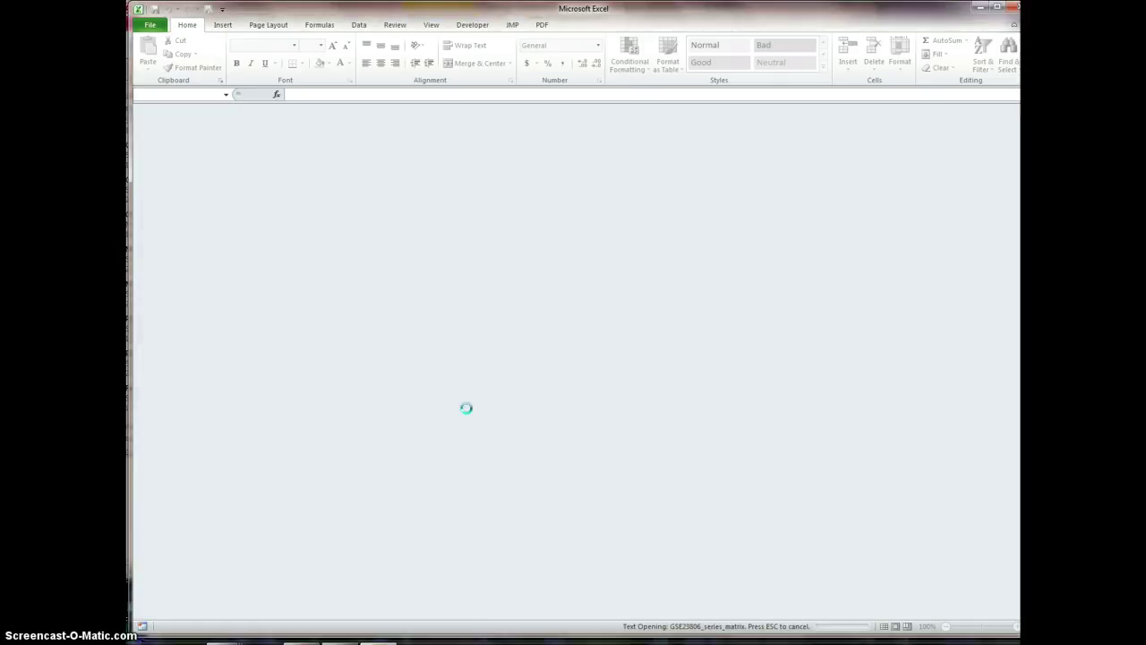
left_click(388, 333)
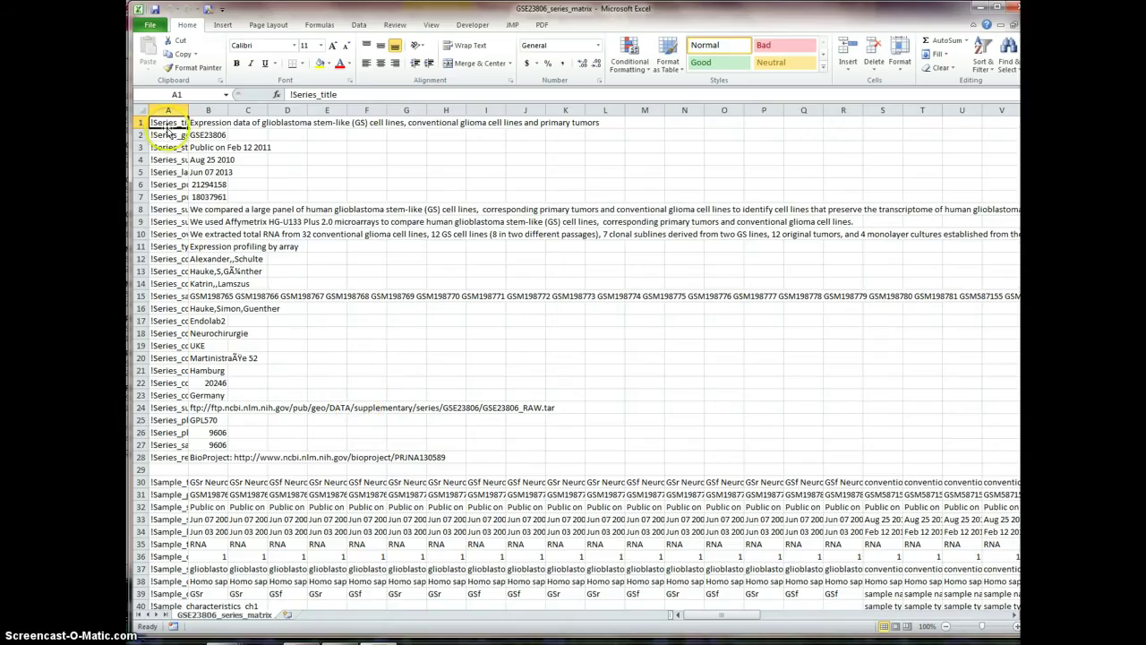
Step: Delete metadata rows 1 to 64 so the ID_REF header row becomes the first row of the sheet
left_click_drag(138, 121, 210, 457)
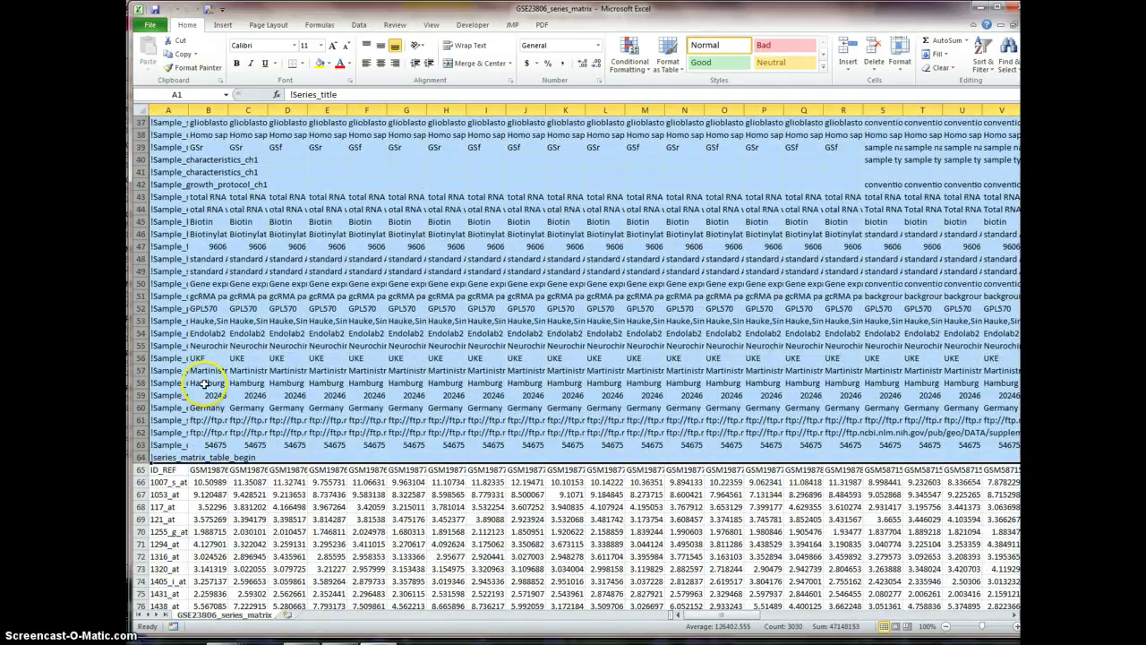
right_click(187, 310)
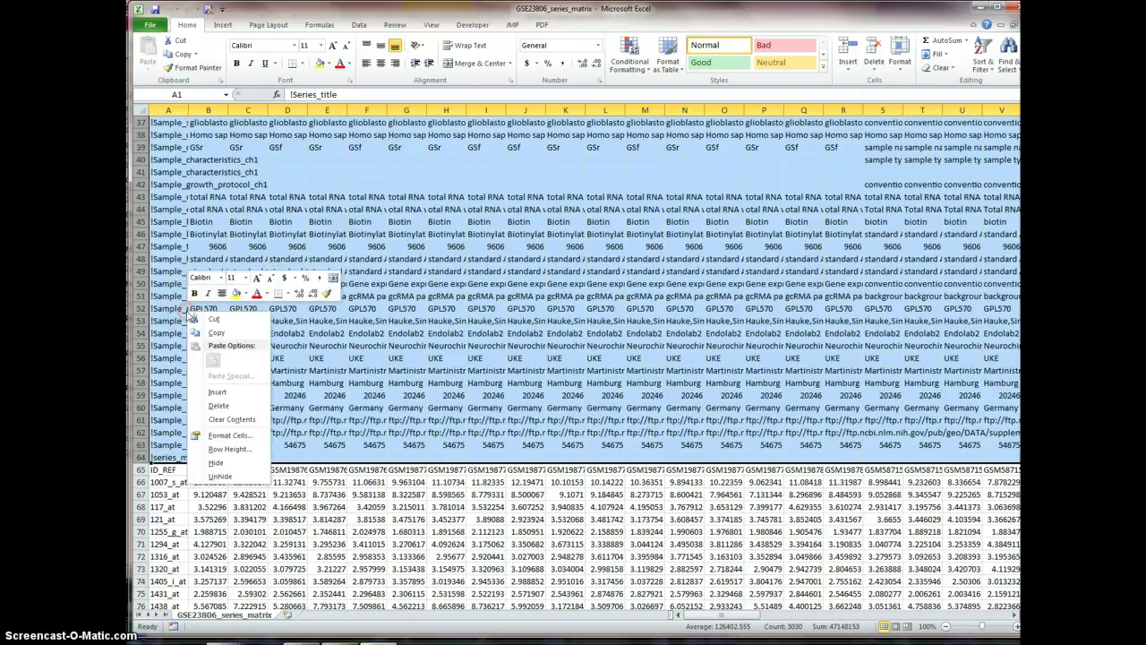
left_click(219, 404)
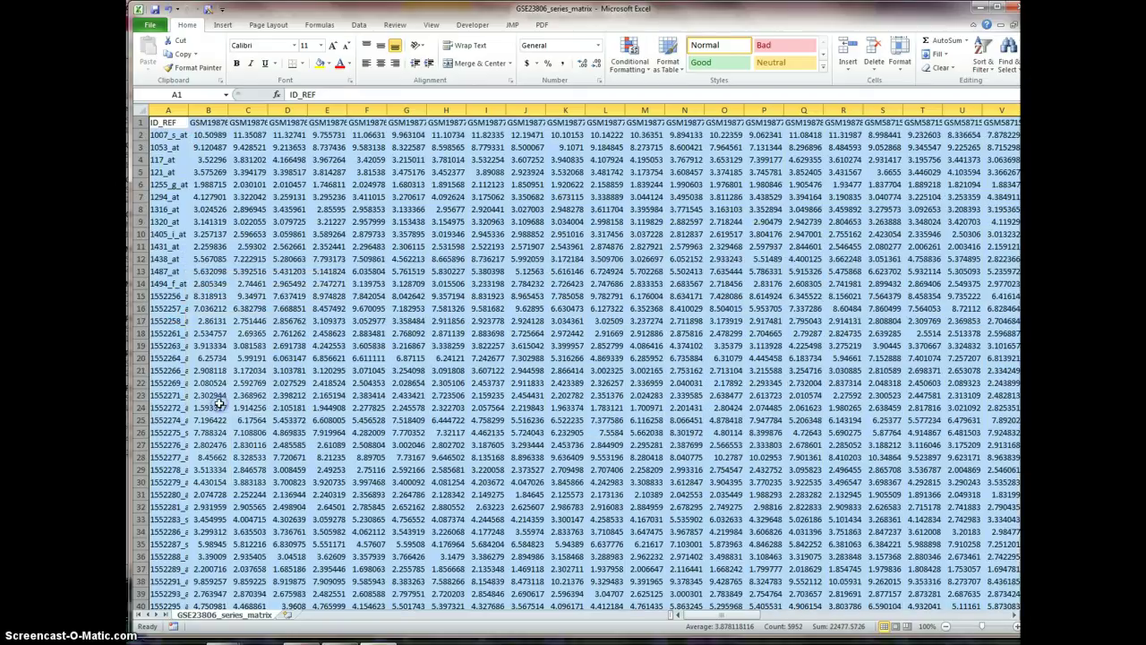
left_click(179, 123)
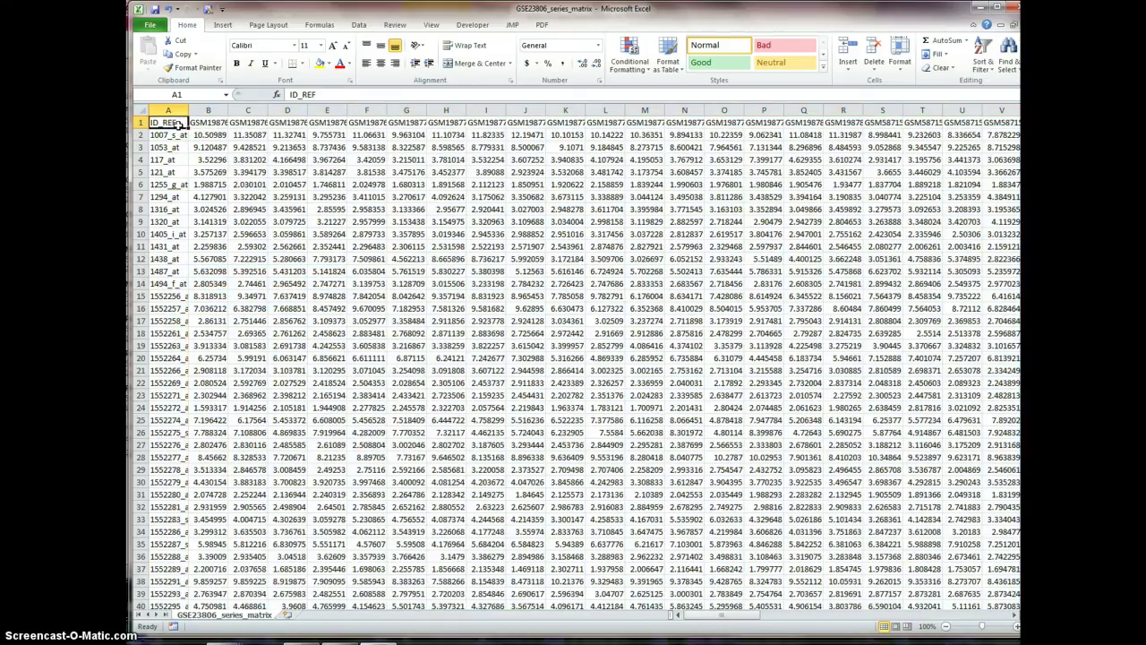
Step: Save the cleaned series matrix on the Desktop as an Excel Workbook named GSE23806_series_matrix_db
left_click(150, 24)
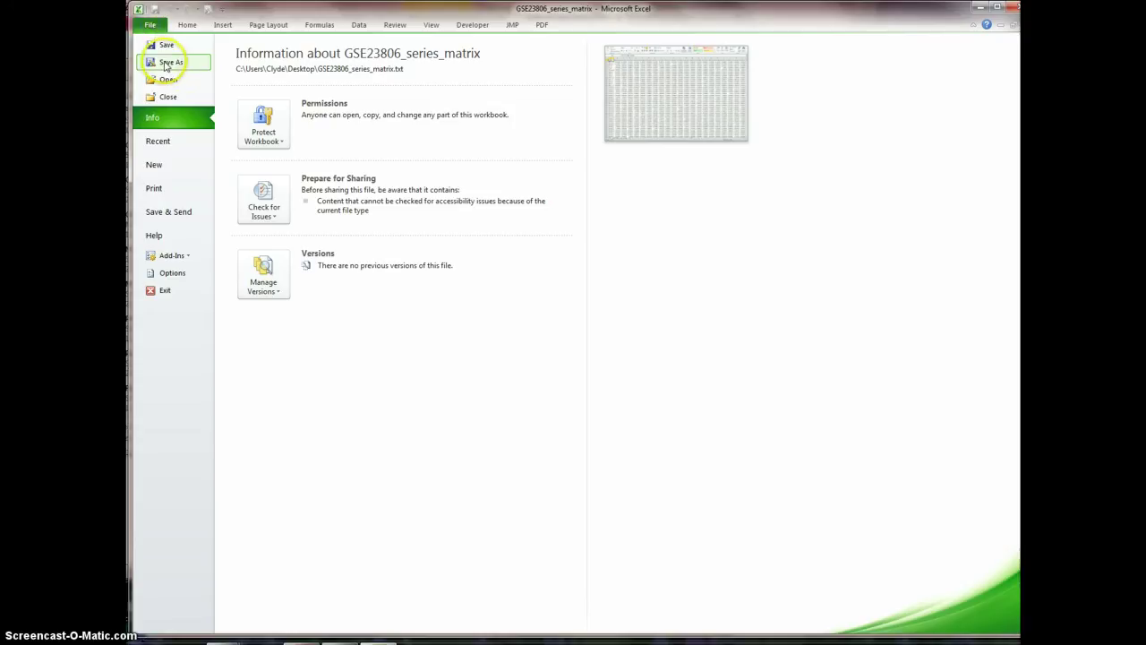
left_click(166, 63)
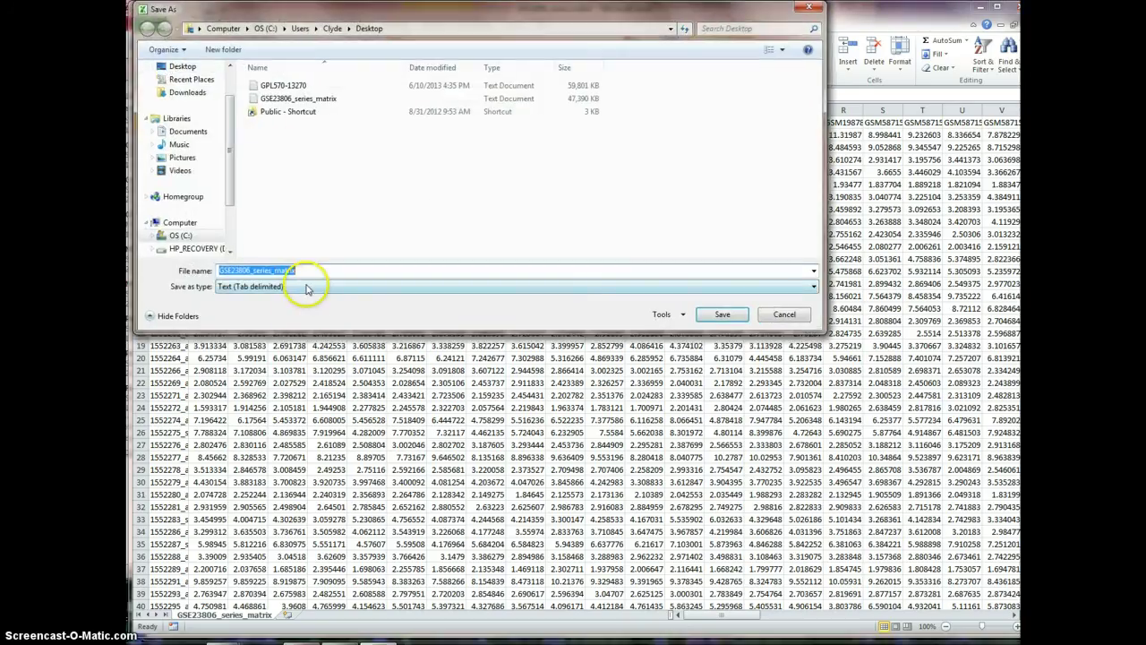
left_click(306, 288)
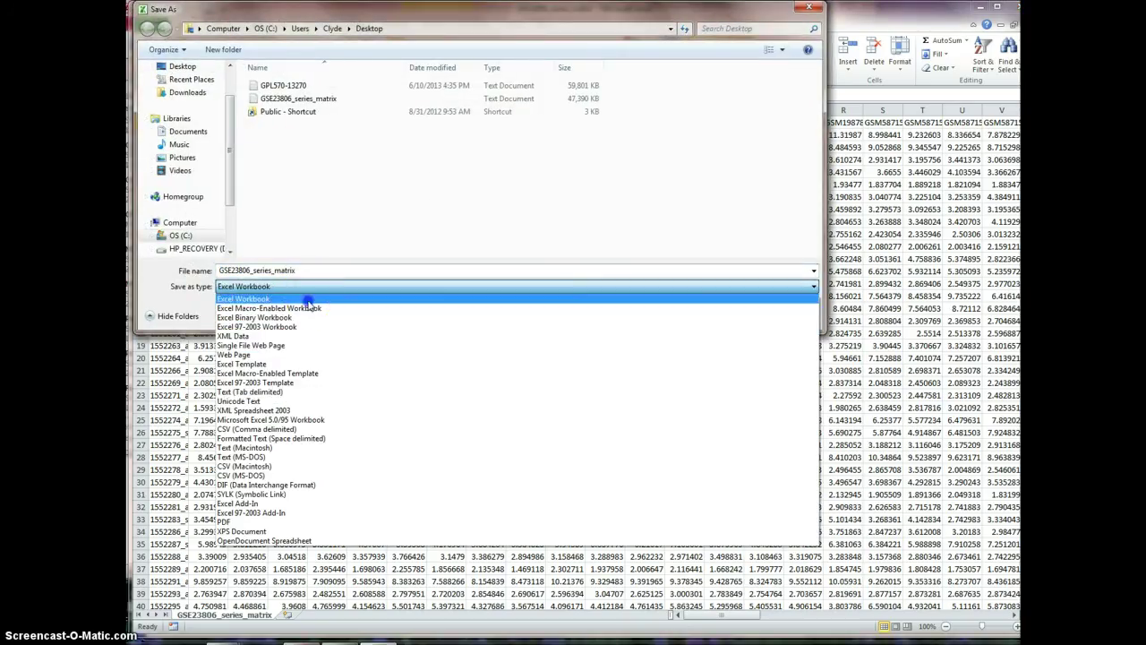
left_click(307, 299)
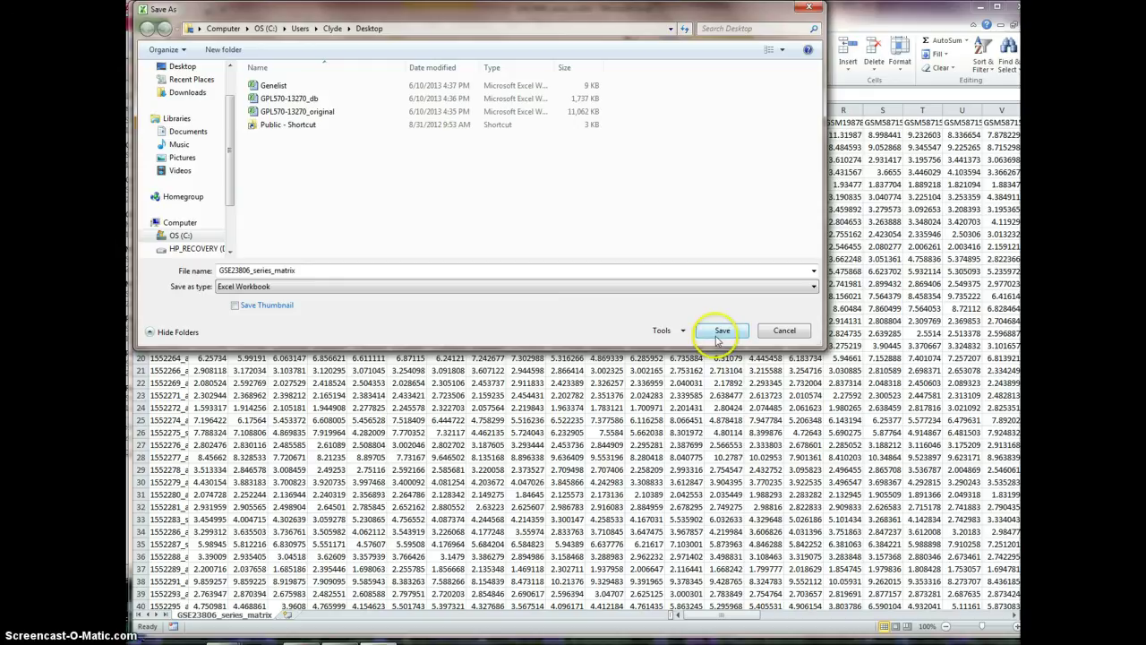
double_click(323, 271)
left_click(324, 270)
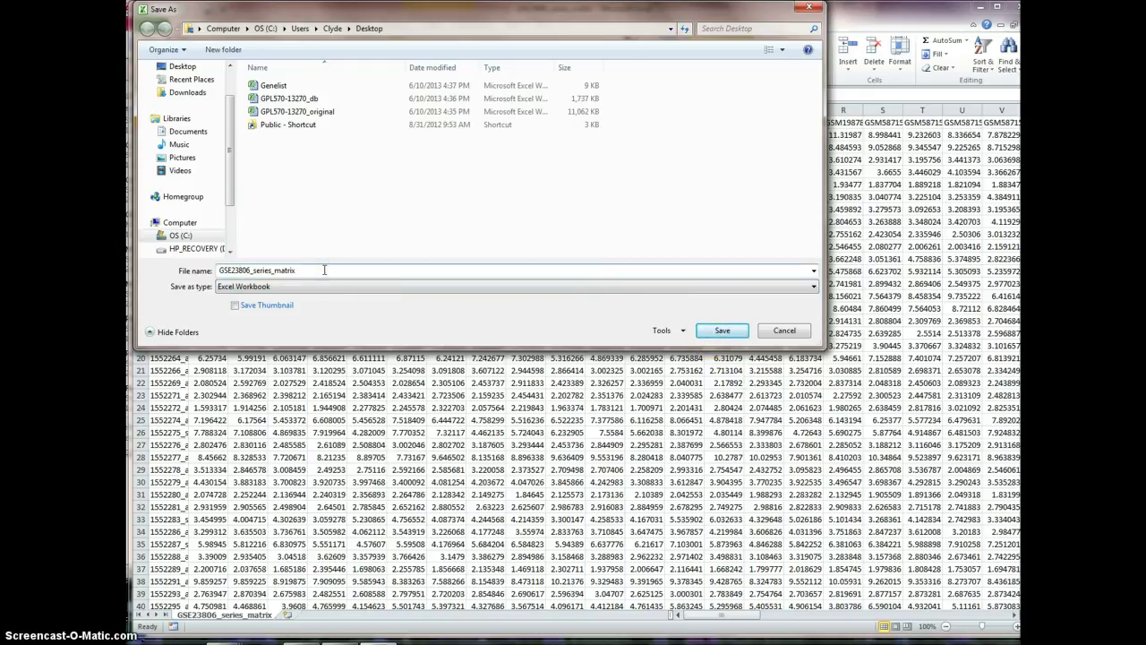
key("Return")
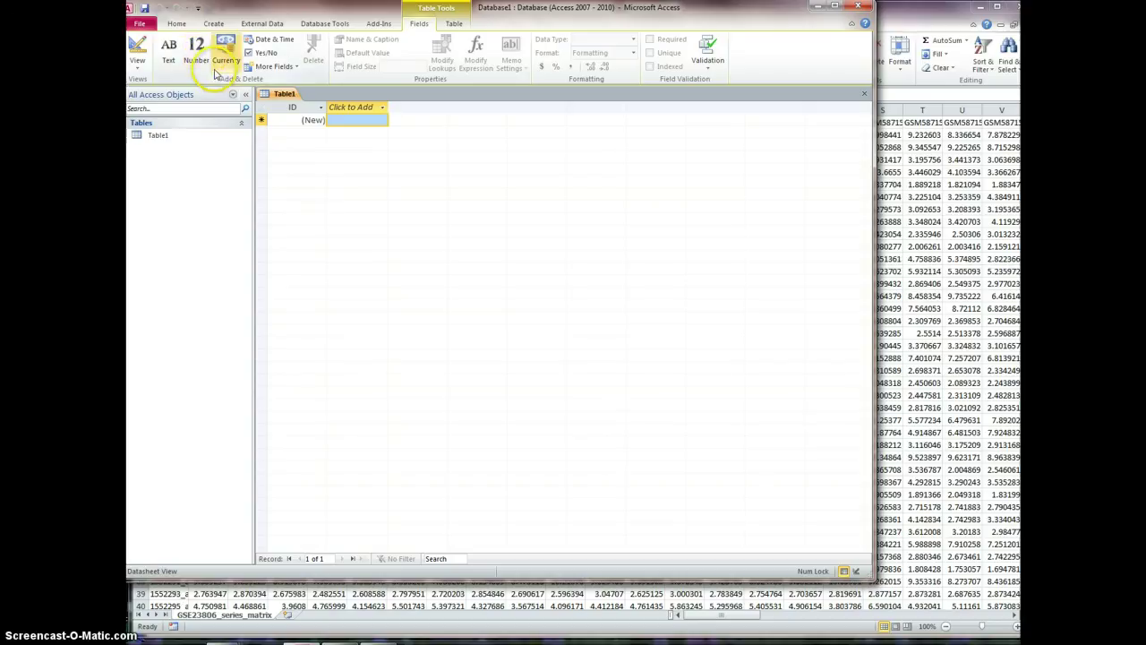
Step: In the Access database, start an Excel import into a new table using GPL570-13270_db from the Desktop as the source
left_click(272, 23)
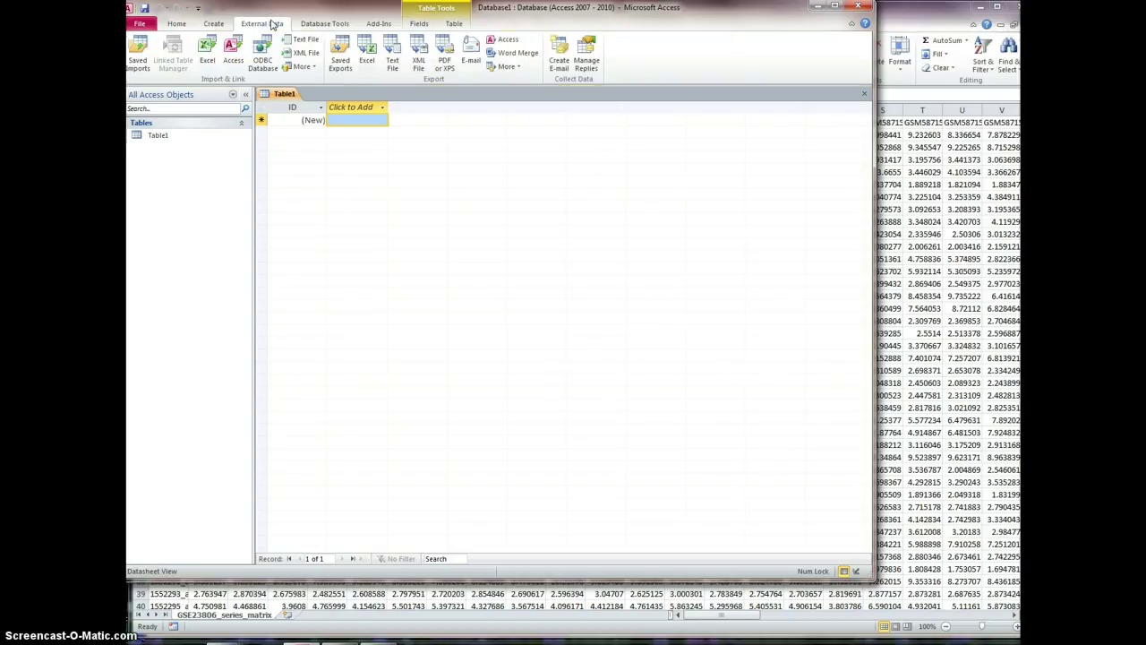
left_click(207, 51)
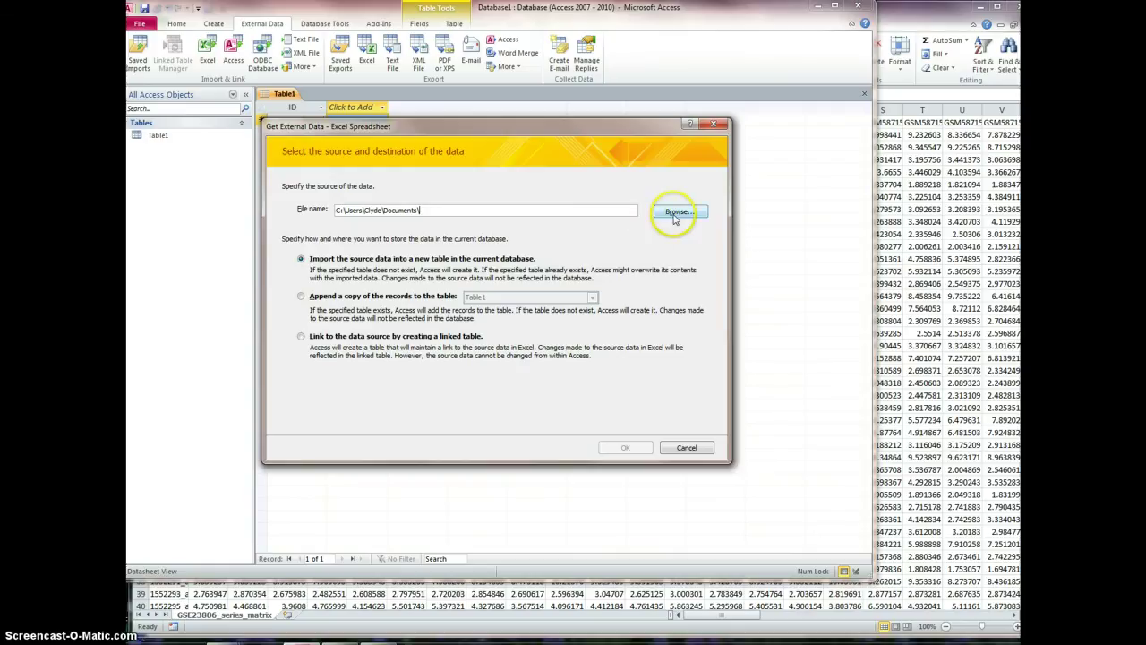
left_click(677, 213)
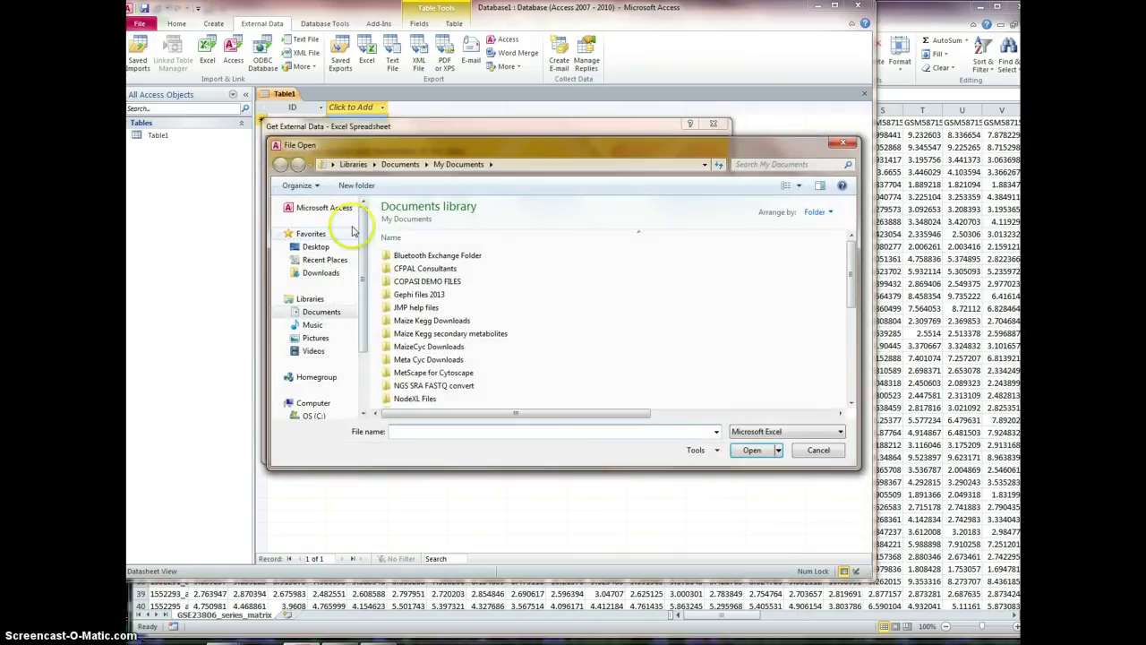
left_click(317, 246)
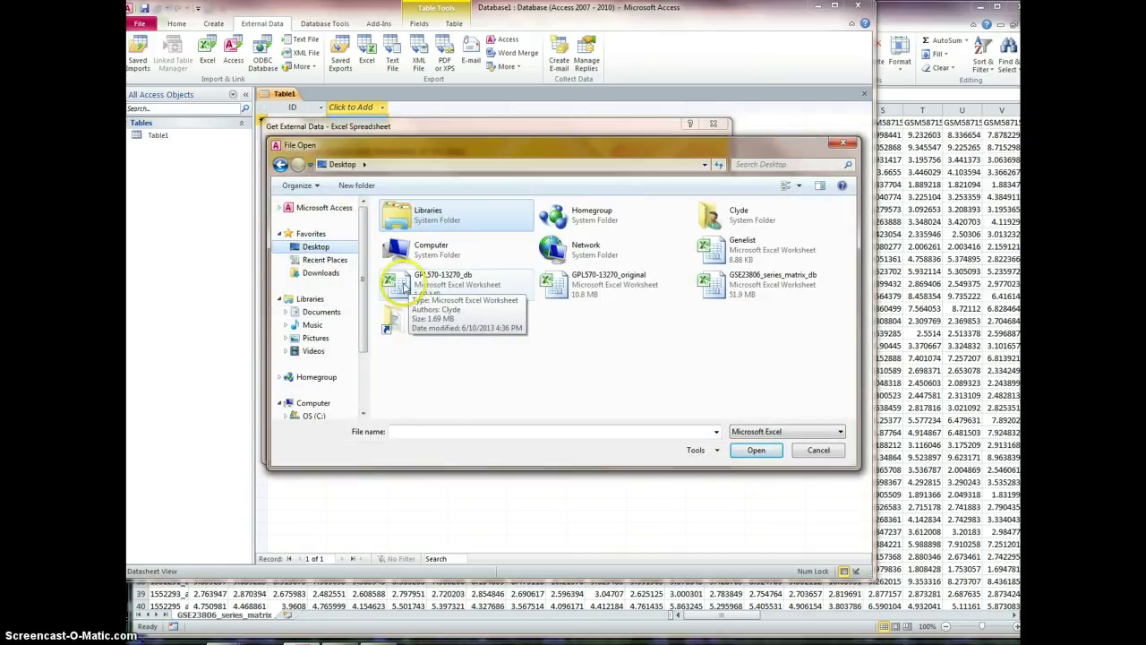
left_click(403, 285)
left_click(756, 450)
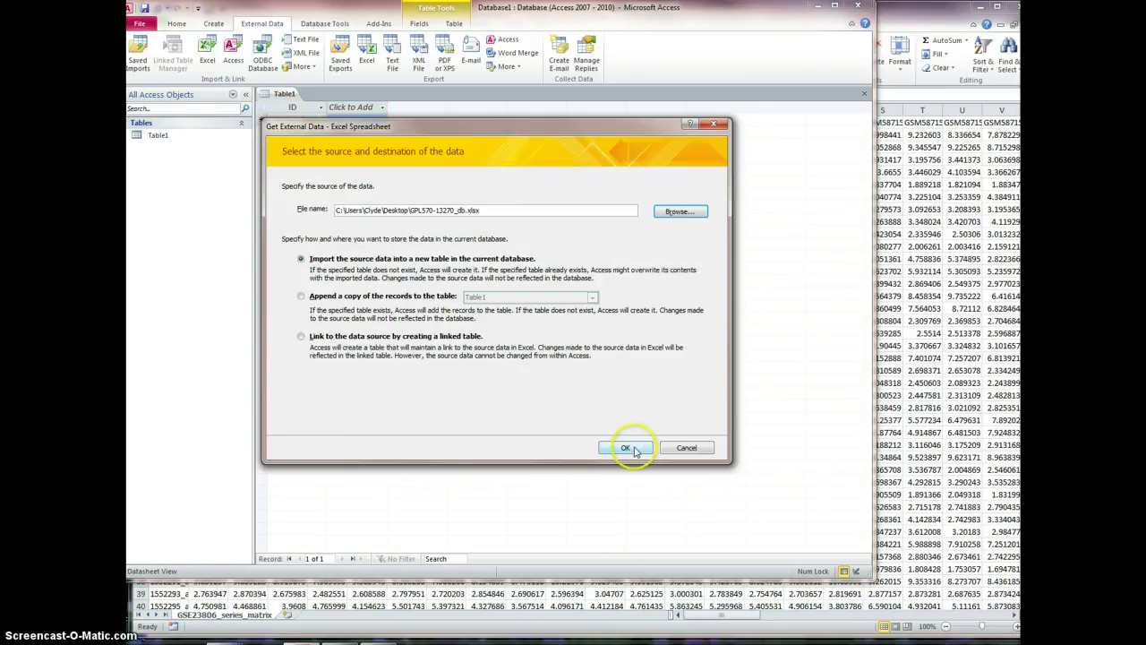
left_click(633, 450)
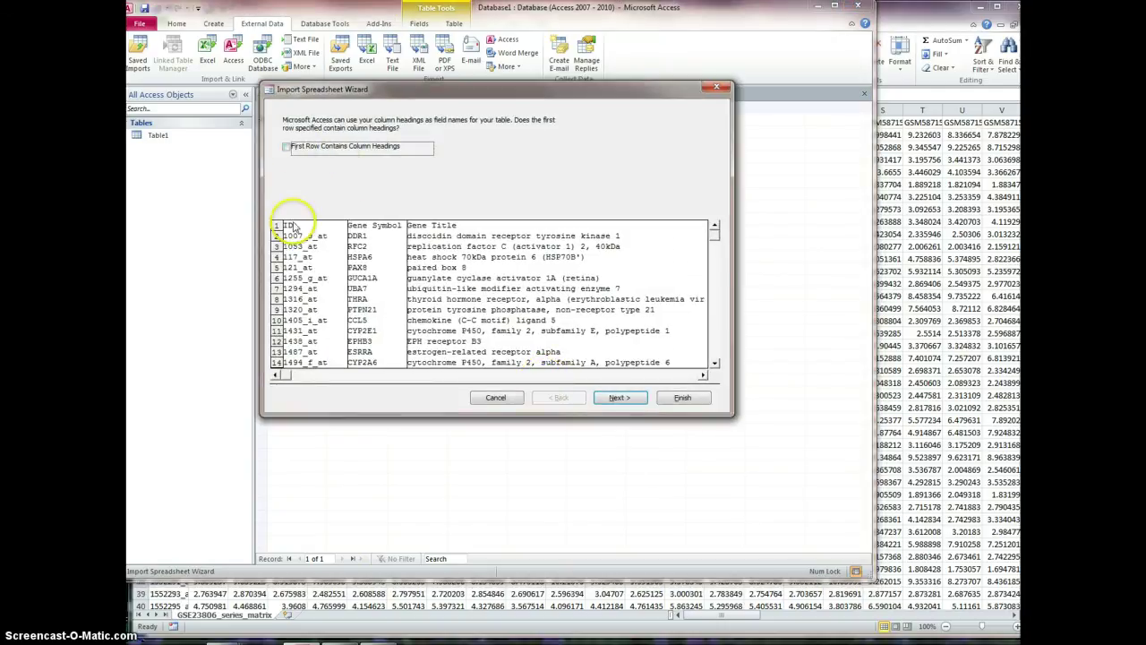
Step: Import with first-row column headings, default field options and an Access-added primary key into table GPL570-13270, without saving the import steps
left_click(289, 147)
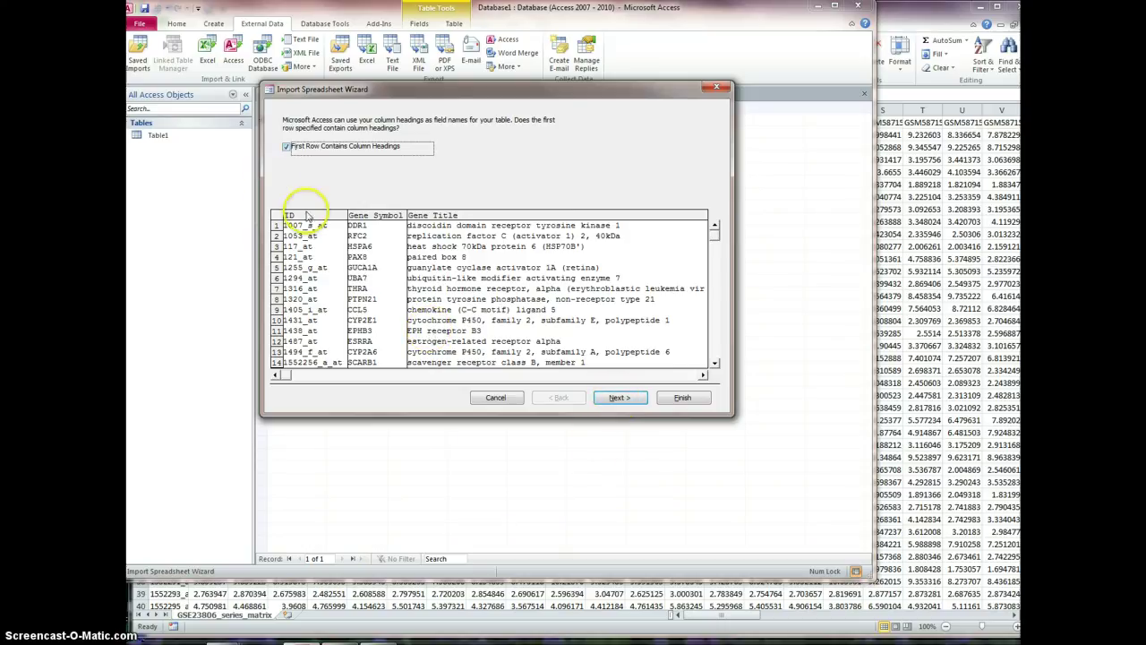
left_click(617, 401)
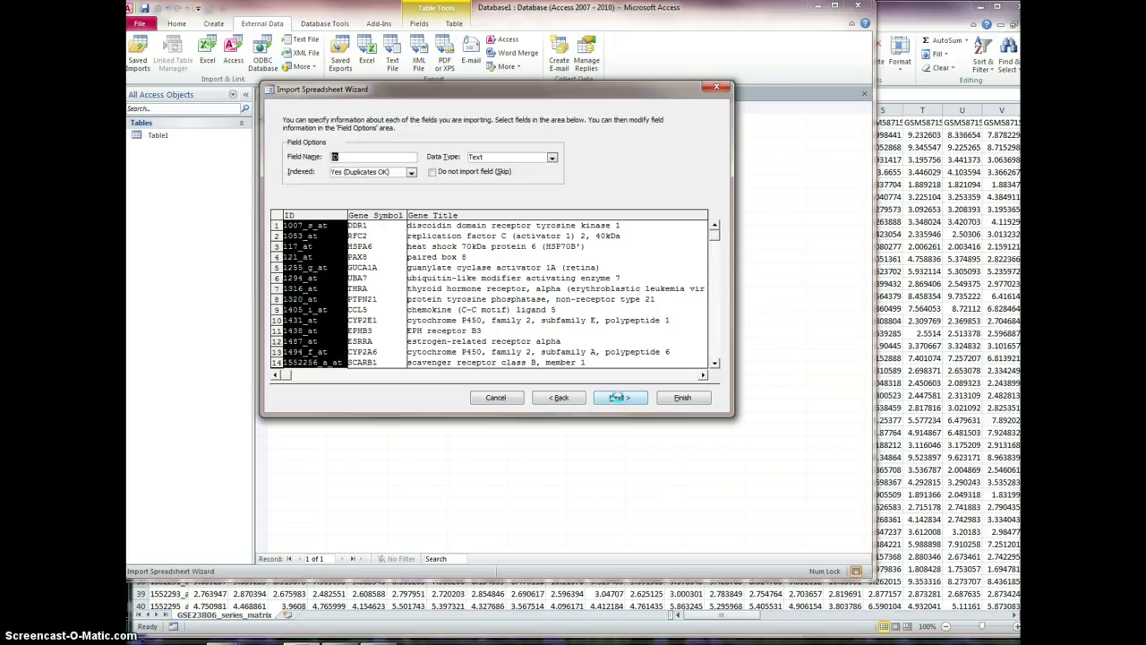
left_click(618, 400)
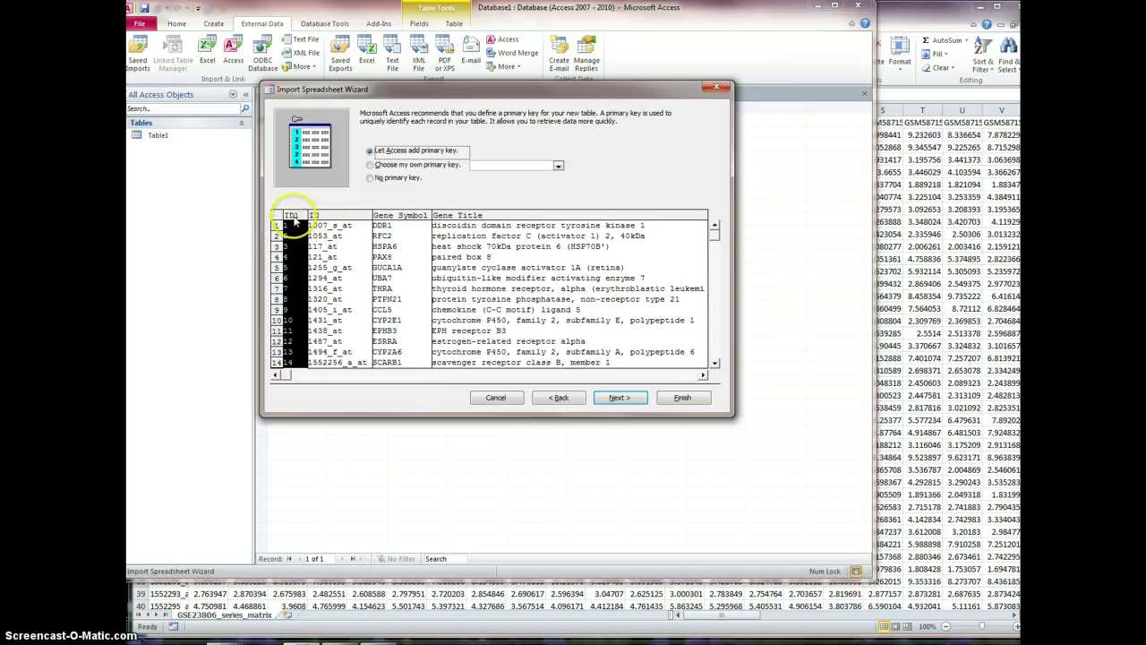
left_click(627, 399)
left_click(682, 397)
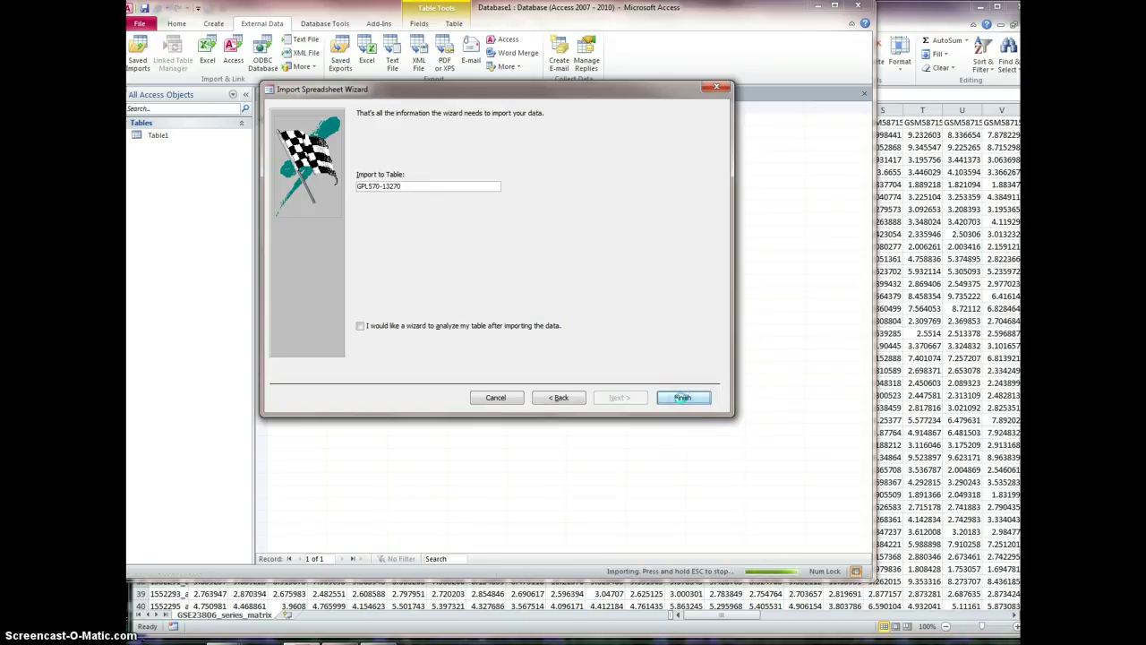
left_click(682, 447)
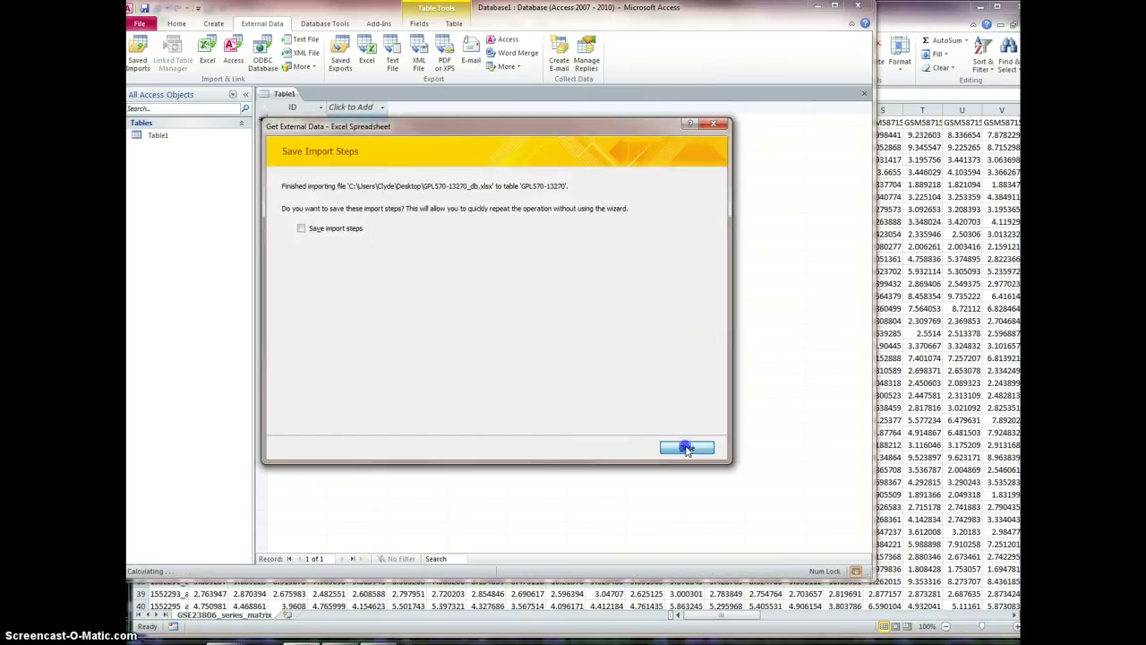
Step: Import the Genelist workbook from the Desktop into a new table and rename the imported Sheet1 table as Genelist
left_click(207, 51)
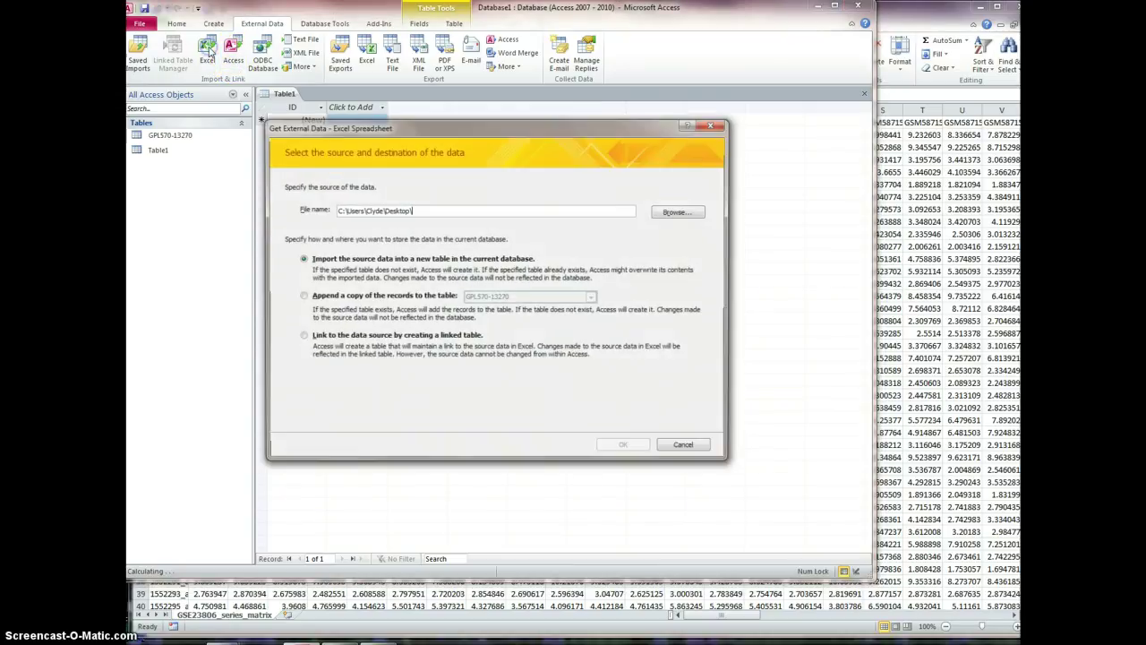
left_click(677, 212)
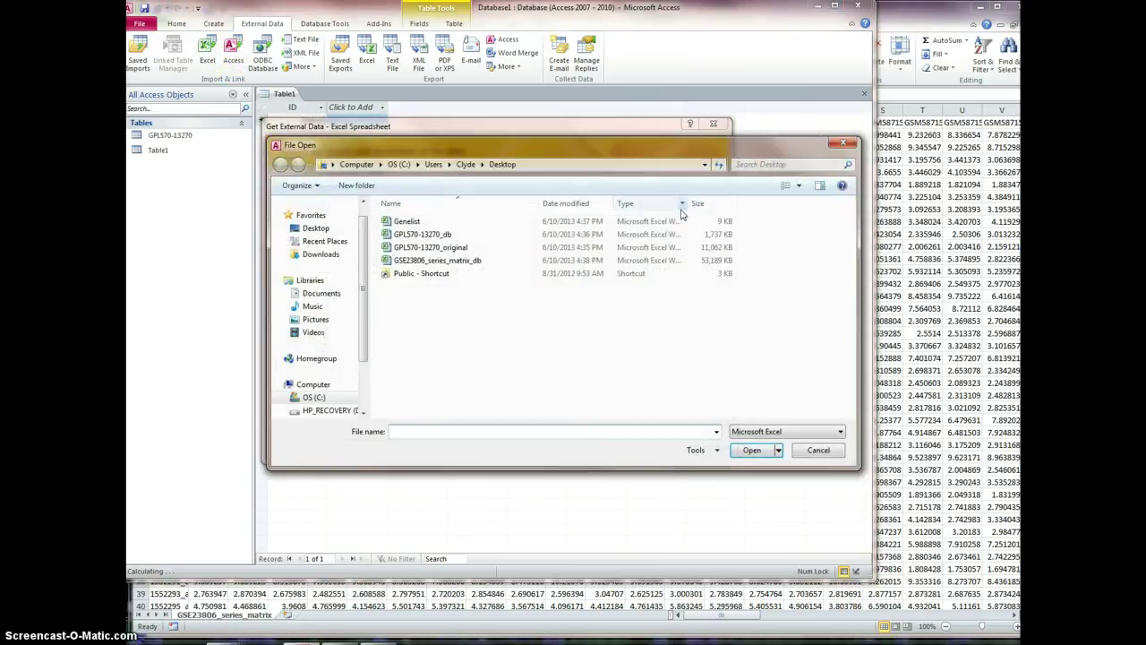
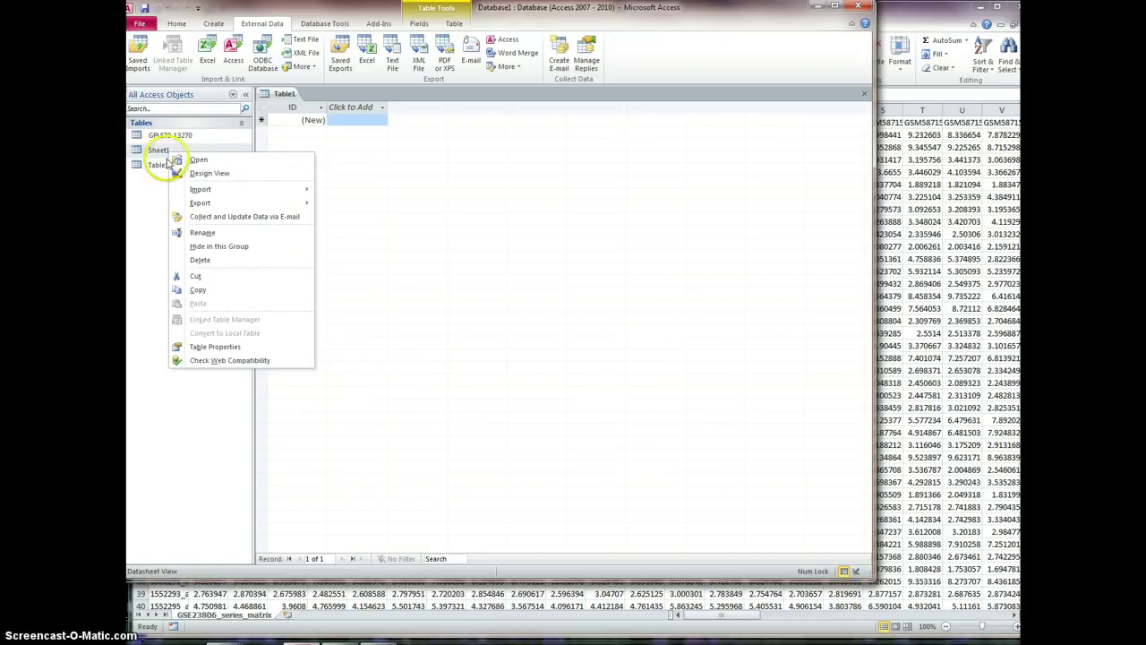
left_click(204, 232)
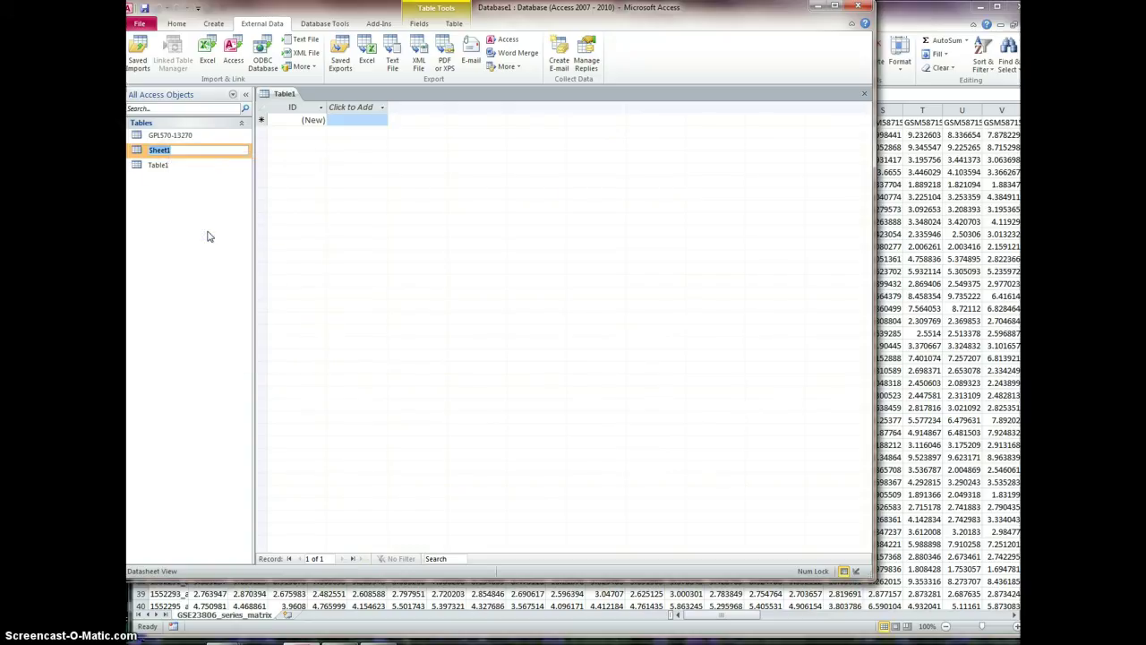
type("Genelist")
key("Return")
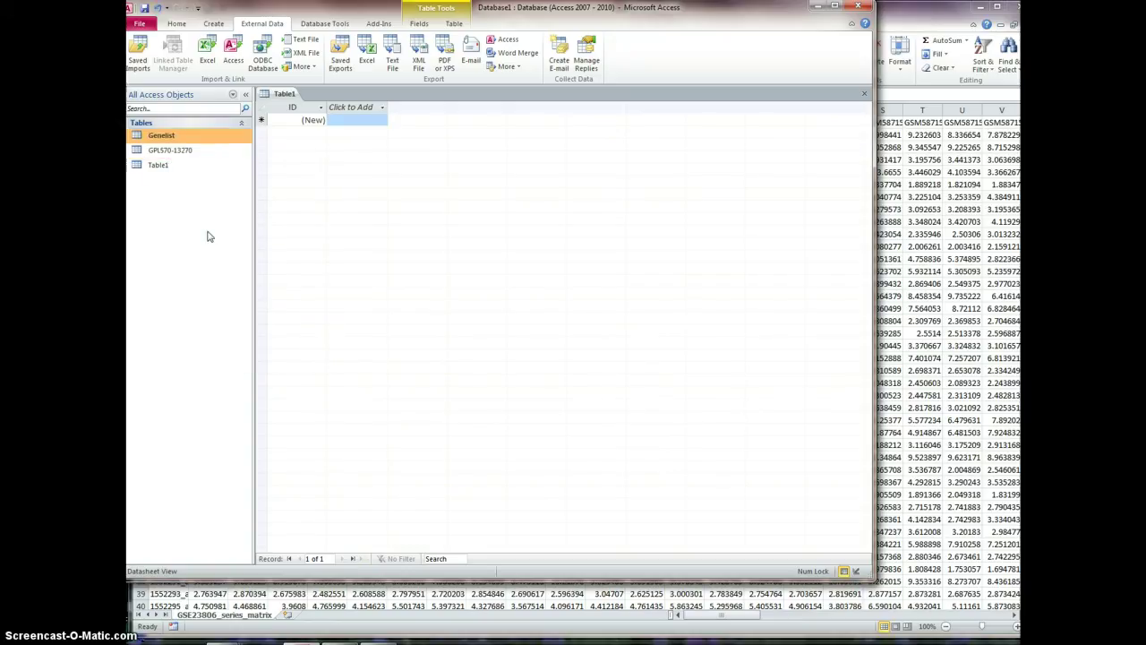
Step: Import the GSE23806_series_matrix_db workbook from the Desktop into a new table with first-row column headings, without saving the import steps
left_click(207, 52)
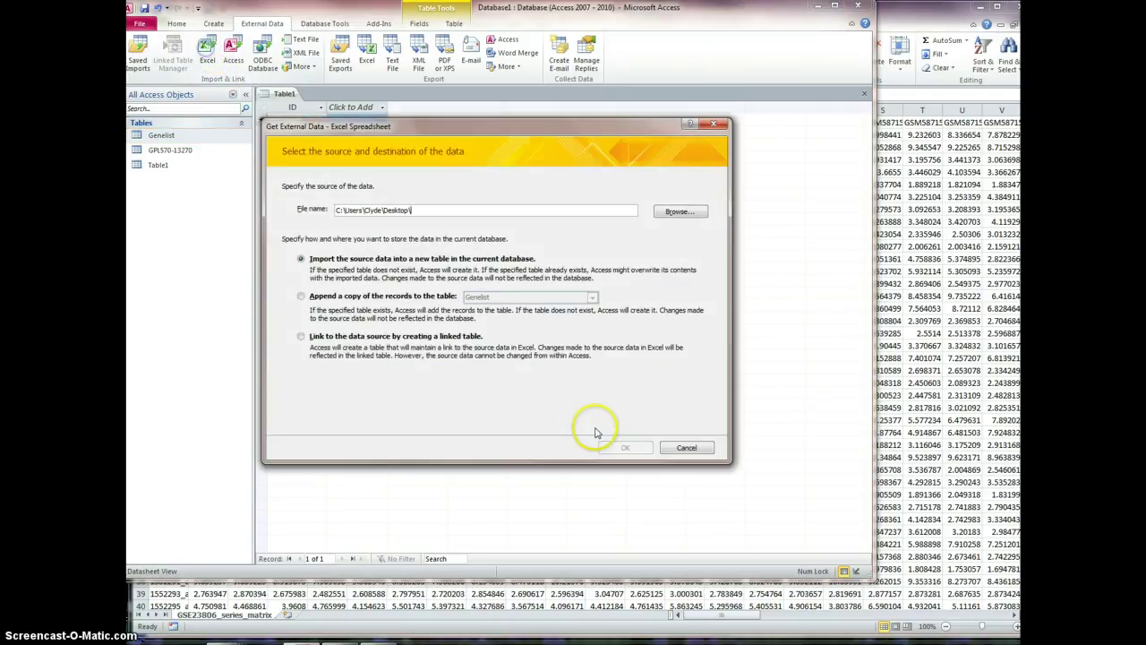
left_click(679, 212)
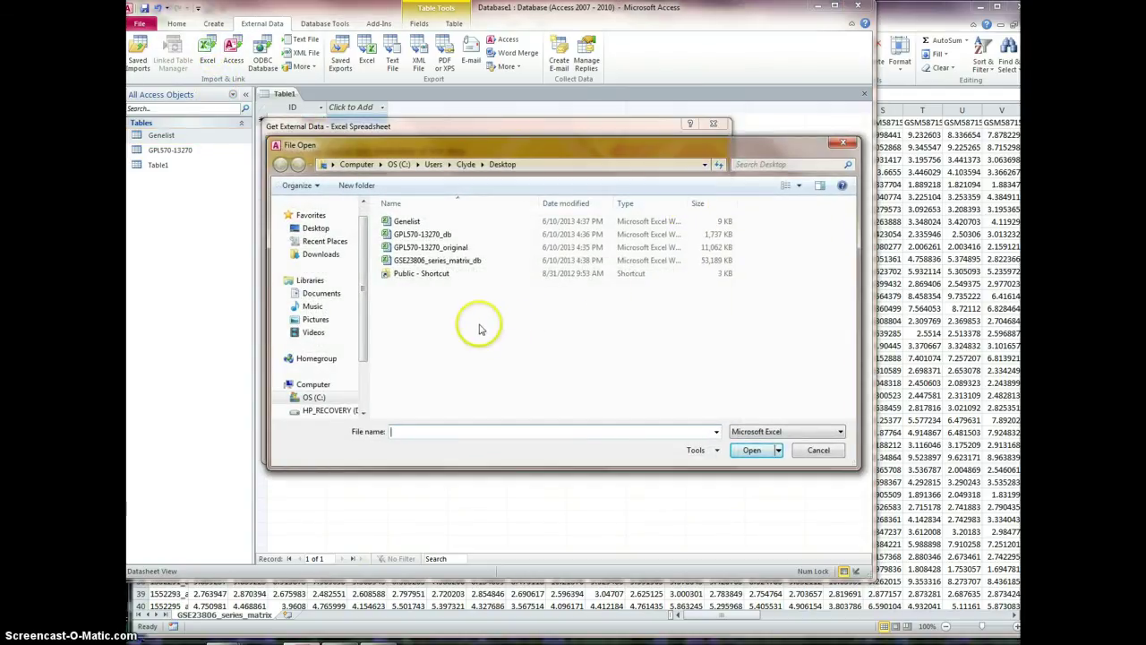
left_click(447, 260)
left_click(757, 451)
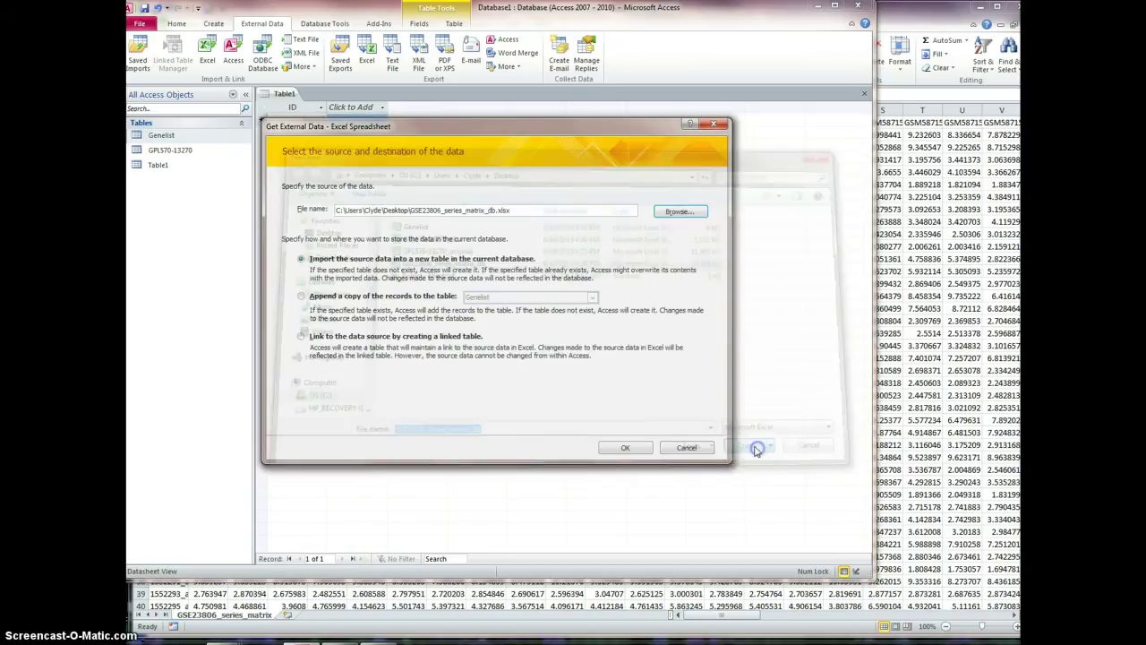
left_click(631, 445)
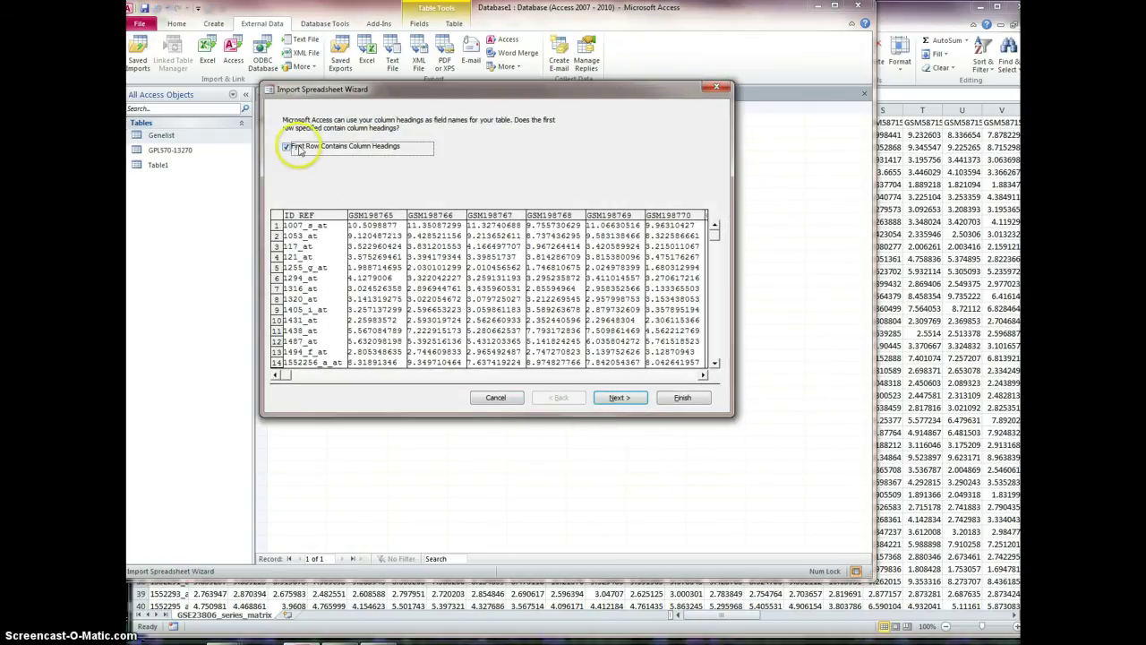
left_click(678, 400)
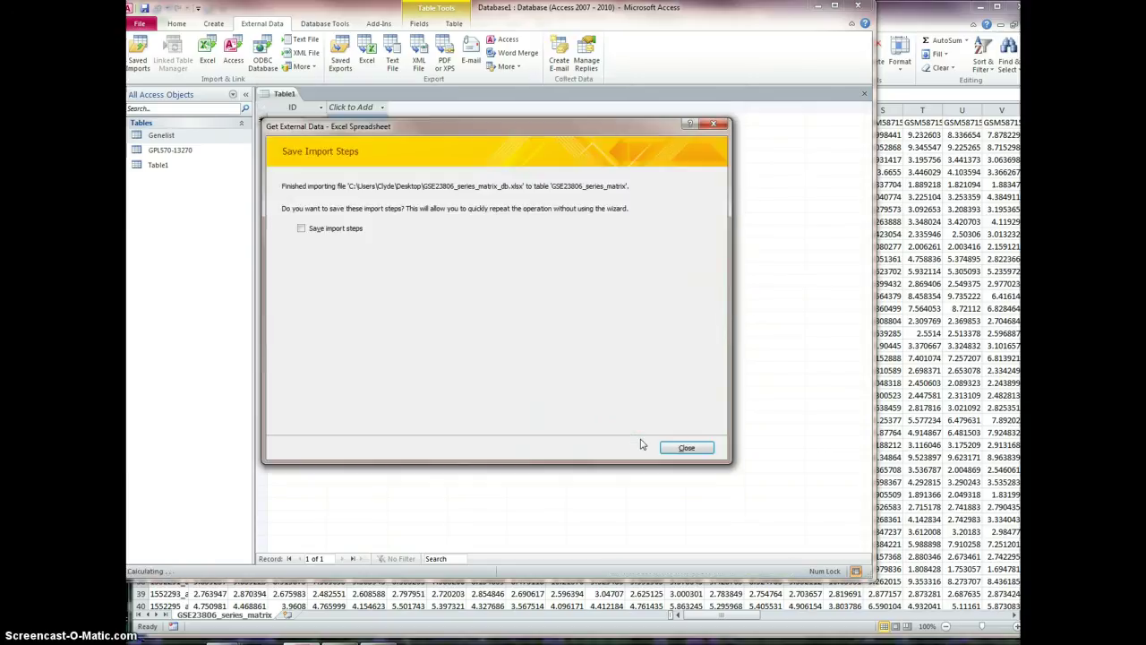
left_click(686, 448)
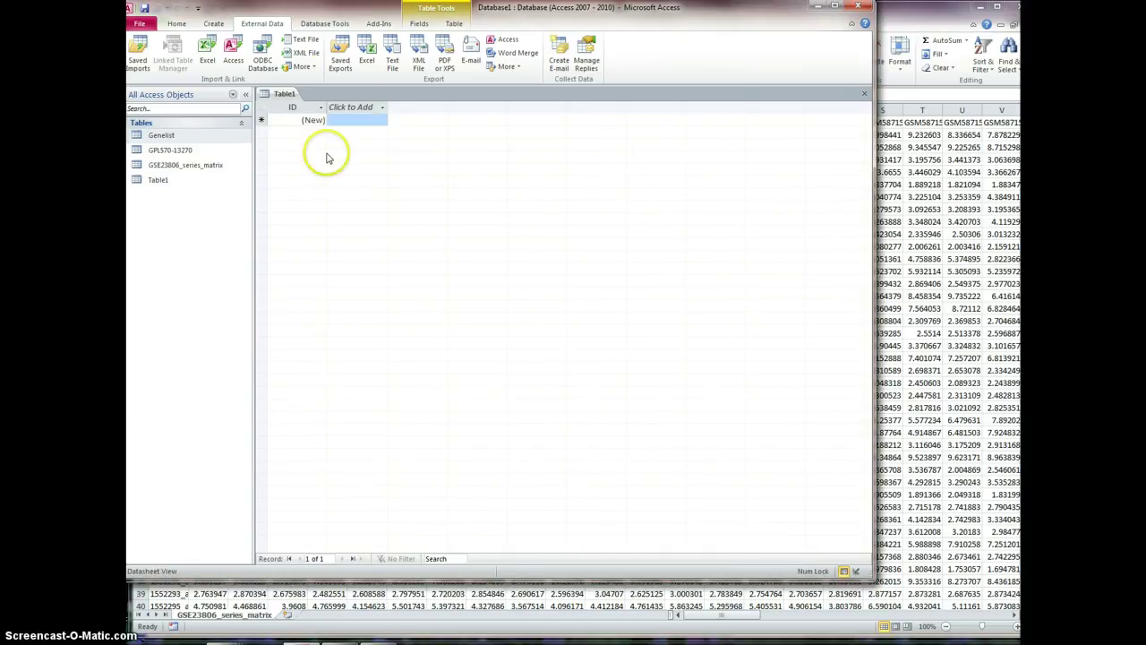
Step: Create a query in Design view and add the Genelist, GPL570-13270 and GSE23806_series_matrix tables to it
left_click(215, 24)
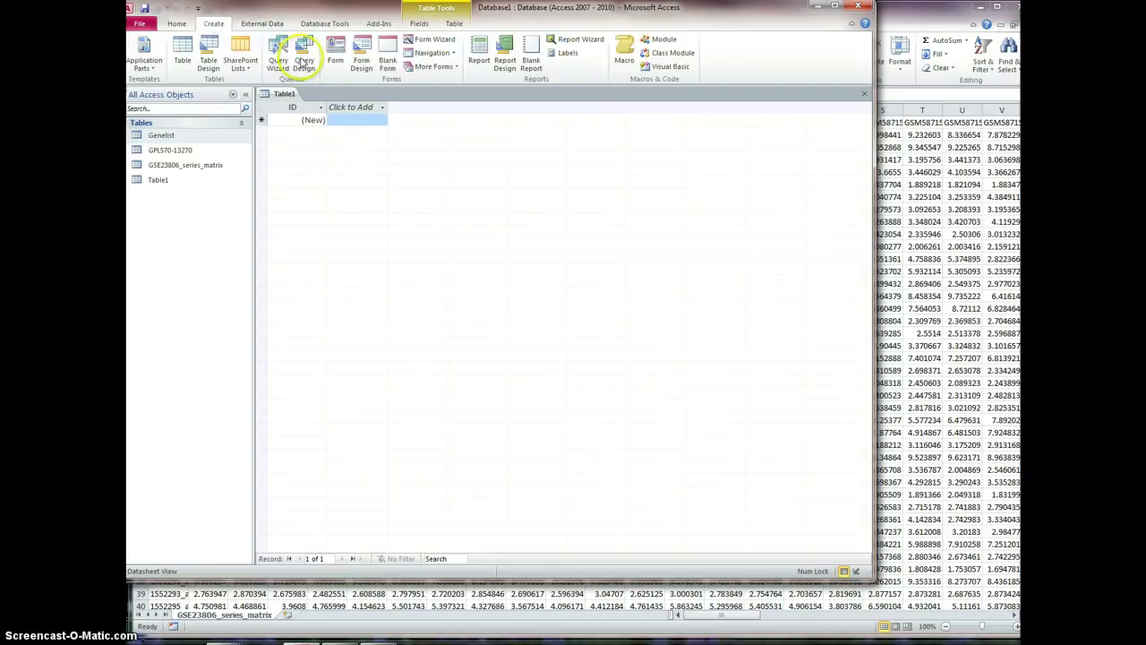
left_click(303, 59)
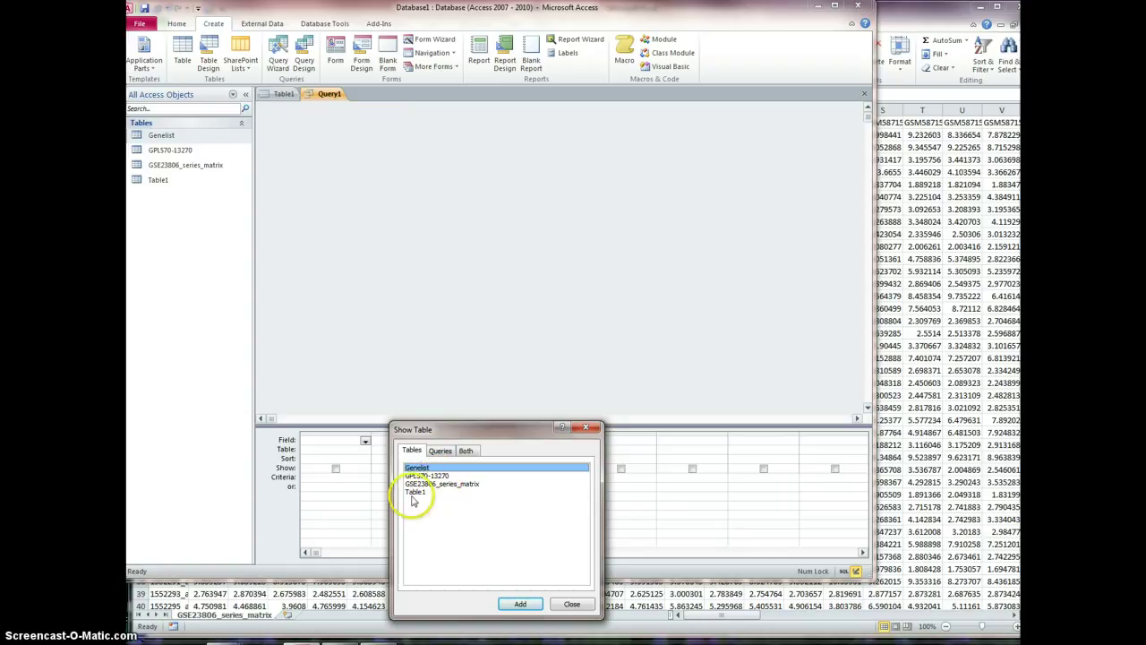
left_click(520, 604)
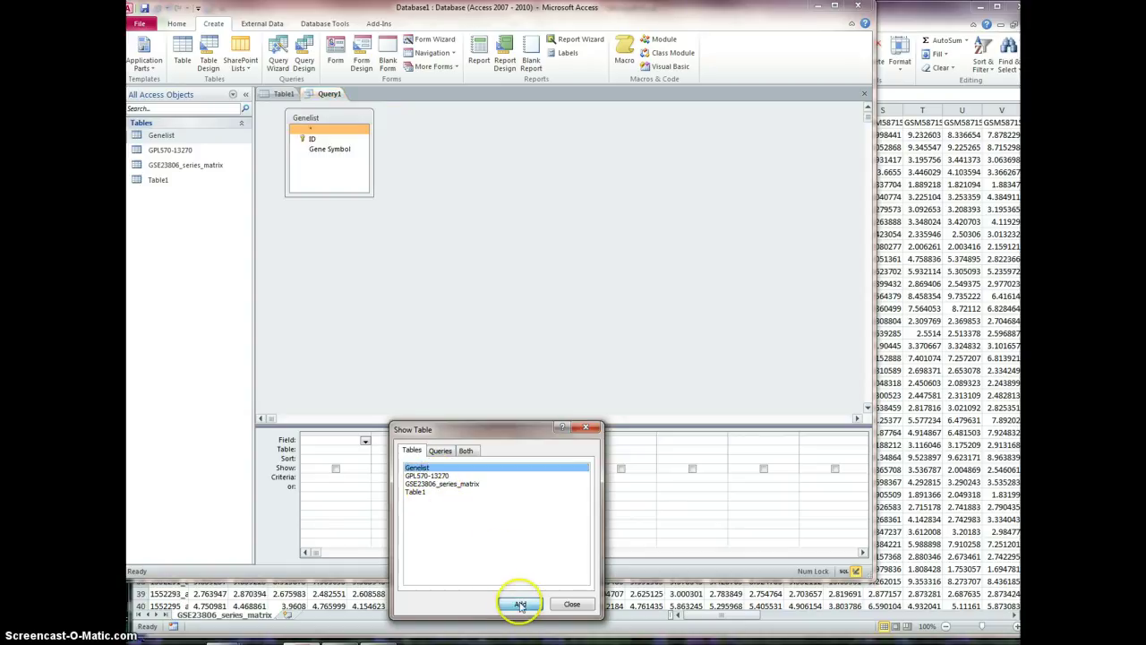
left_click(429, 485)
left_click(428, 476)
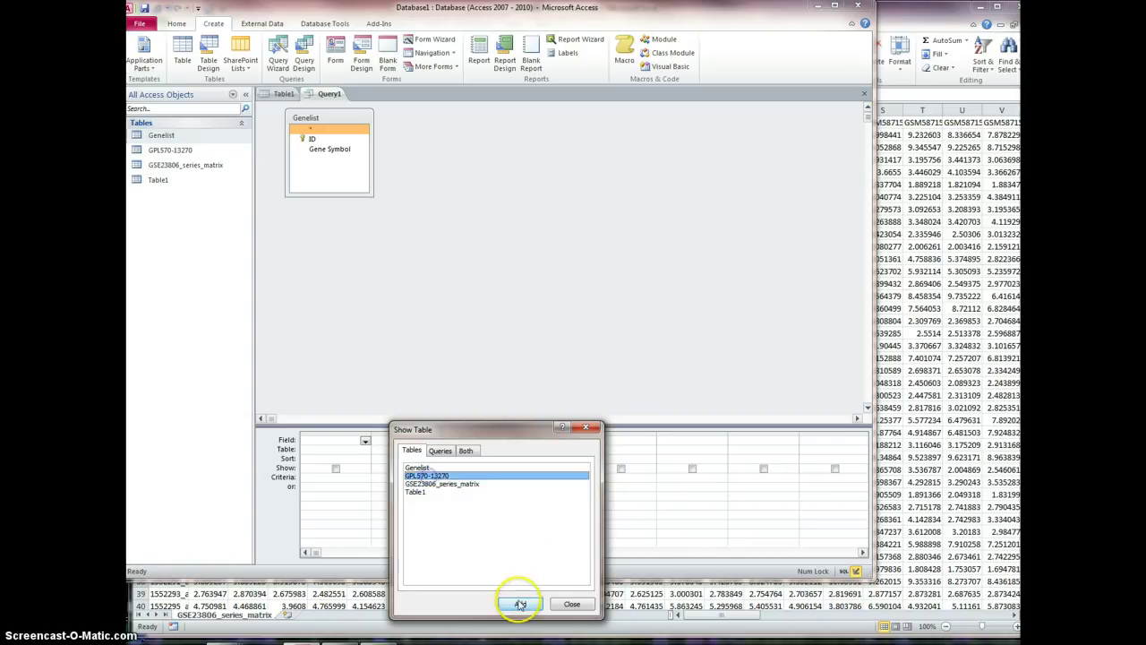
left_click(521, 603)
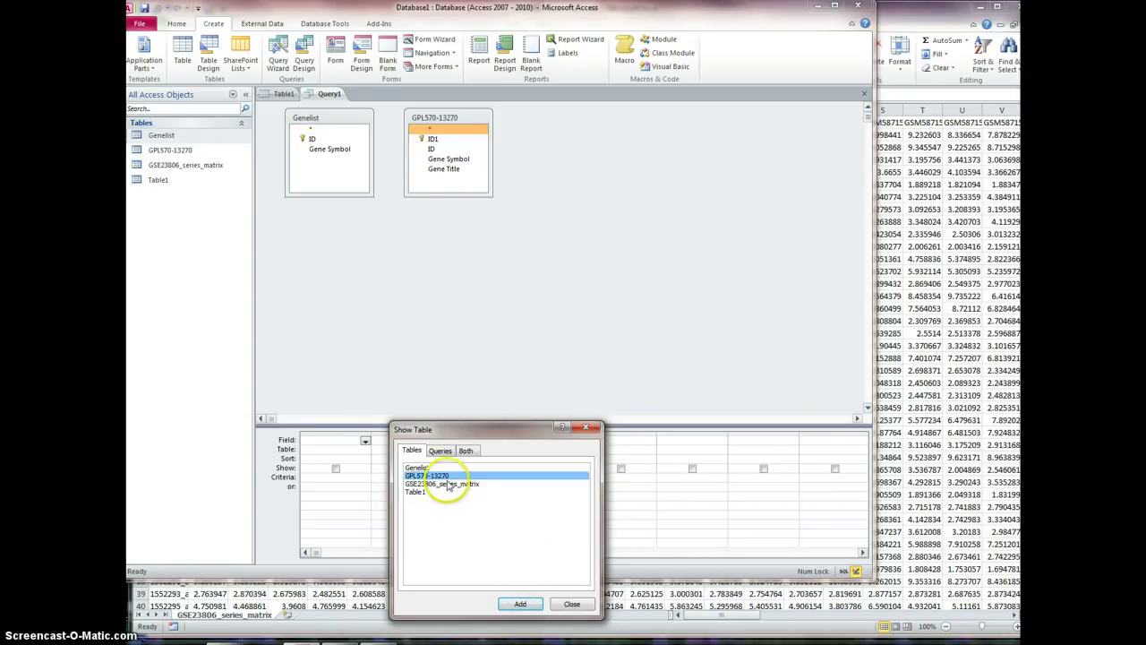
left_click(443, 484)
left_click(520, 604)
left_click(571, 604)
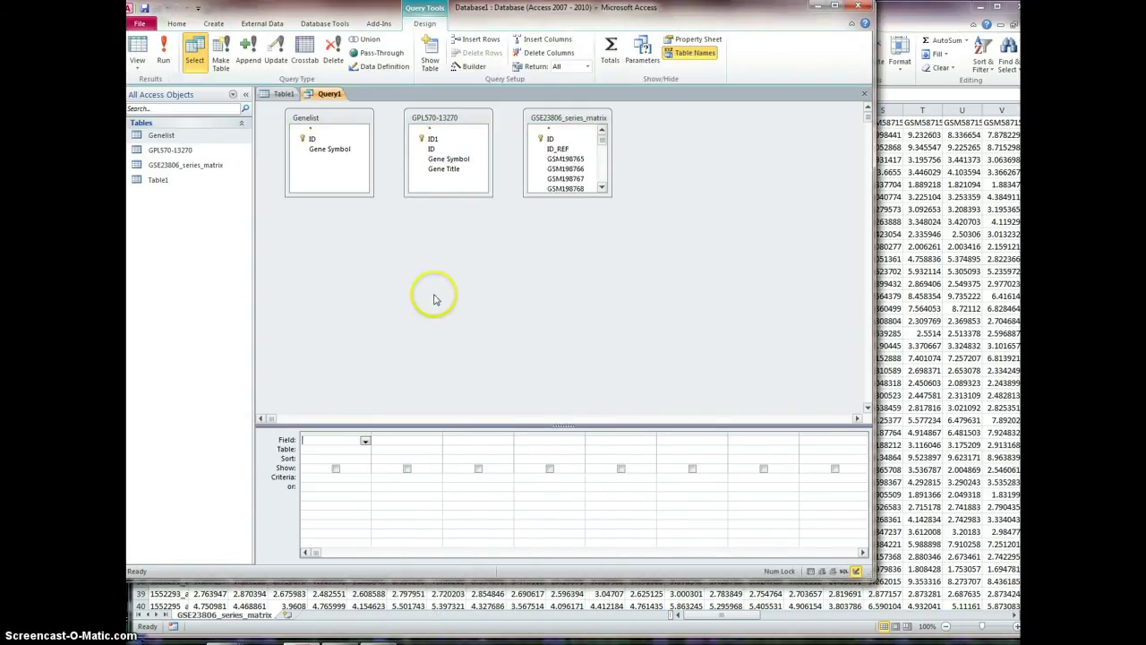
Step: Join Genelist to GPL570-13270 on Gene Symbol, and join the GPL570-13270 ID field to ID_REF in GSE23806_series_matrix
left_click(335, 150)
left_click_drag(336, 154, 565, 158)
left_click(569, 161)
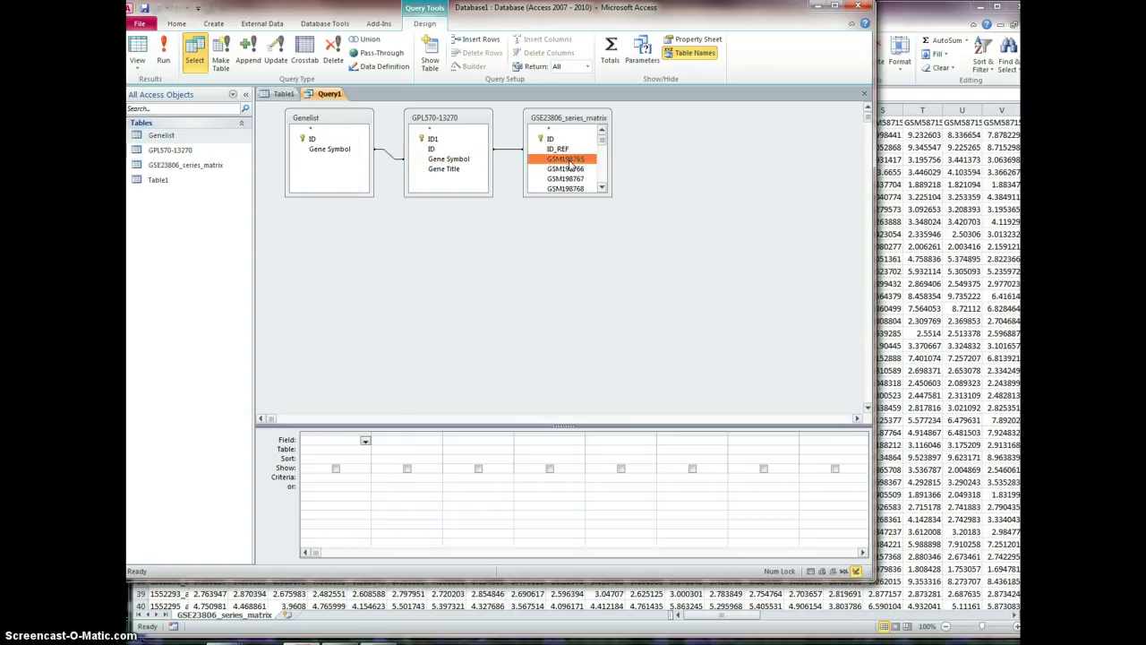
left_click(394, 159)
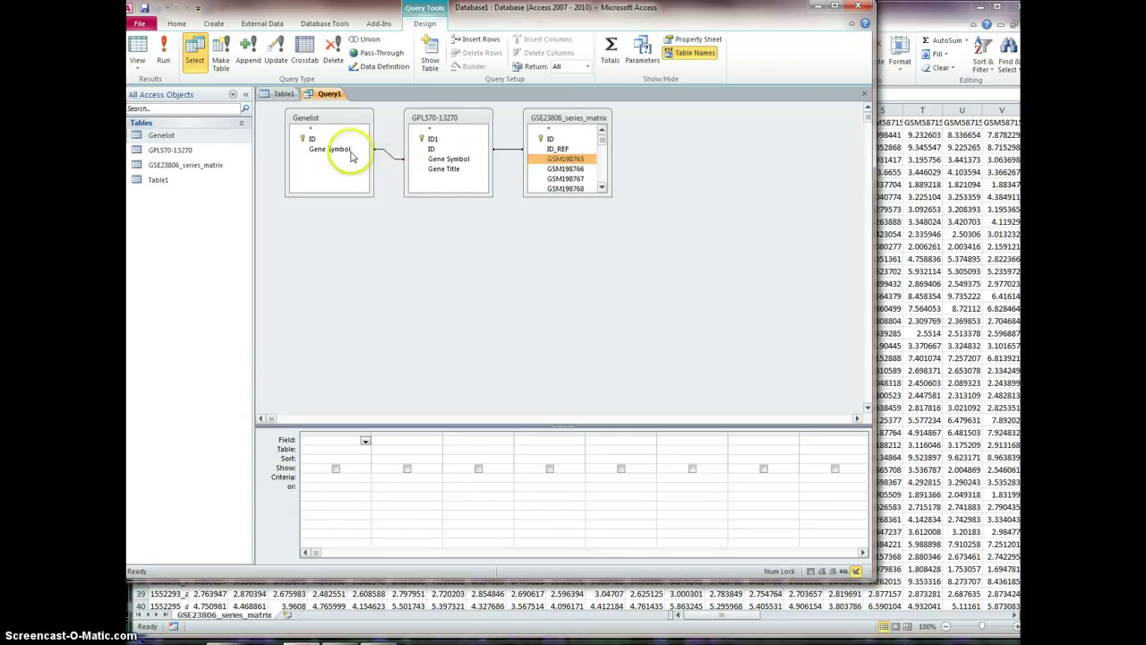
Step: Add Gene Symbol from Genelist and Gene Title from GPL570-13270 as the first two output fields of the query
left_click_drag(329, 150, 426, 157)
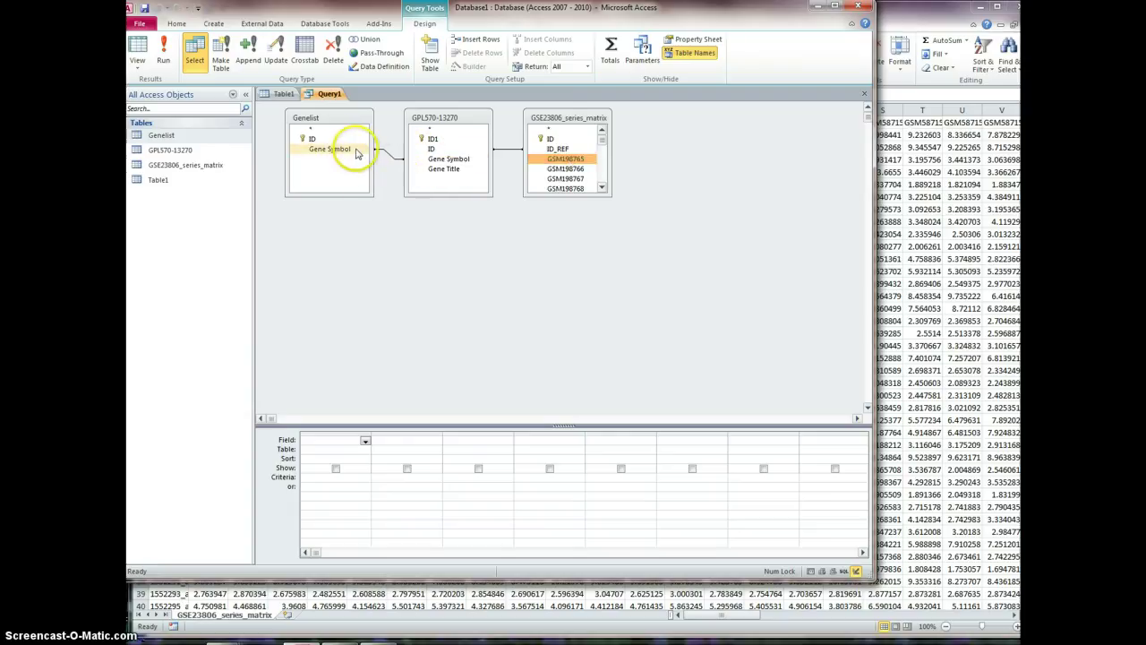
left_click_drag(349, 149, 331, 445)
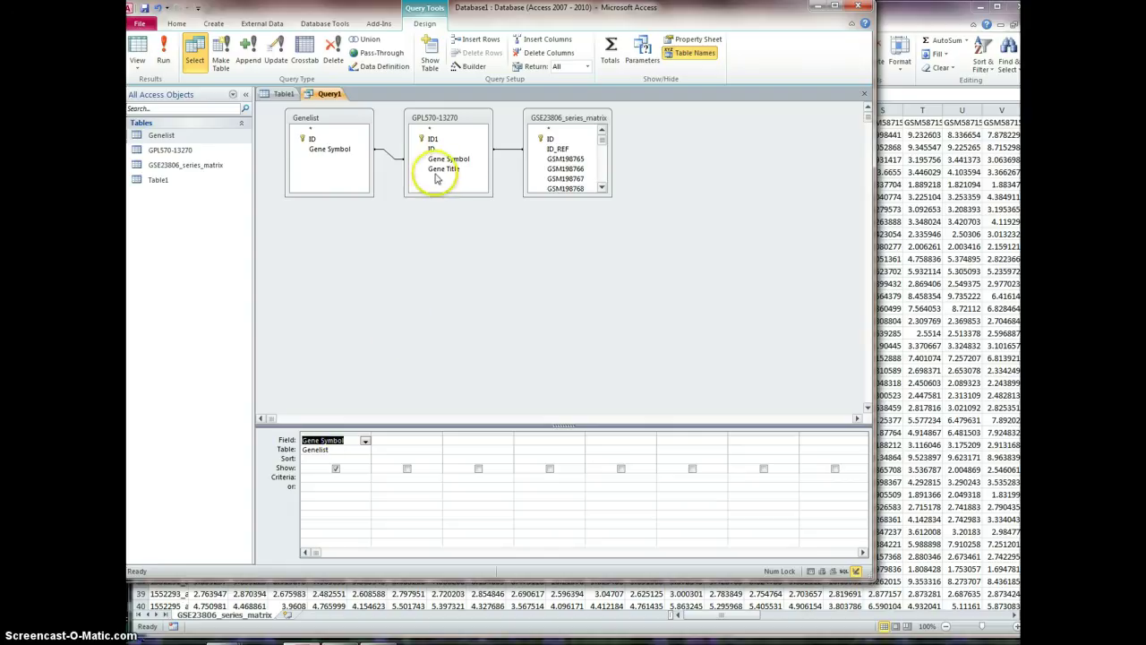
left_click_drag(443, 168, 414, 446)
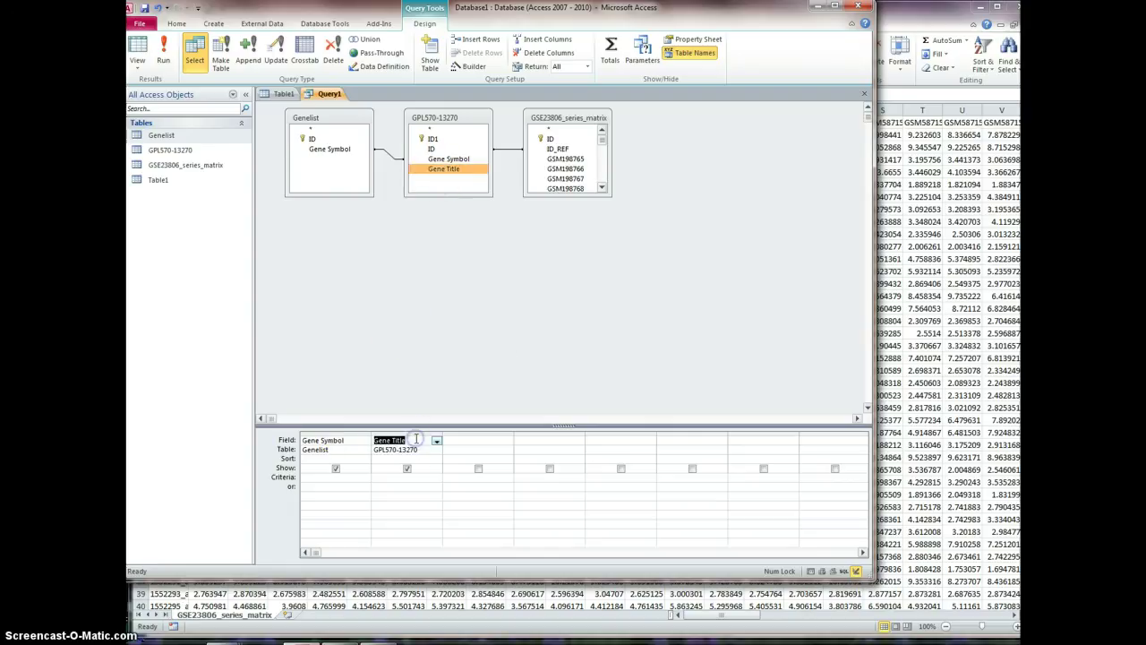
Step: Add the sample fields GSM198765 through GSM198773 from GSE23806_series_matrix to the query grid after Gene Title
left_click_drag(562, 159, 464, 438)
left_click(576, 171, "shift")
left_click_drag(578, 148, 523, 394)
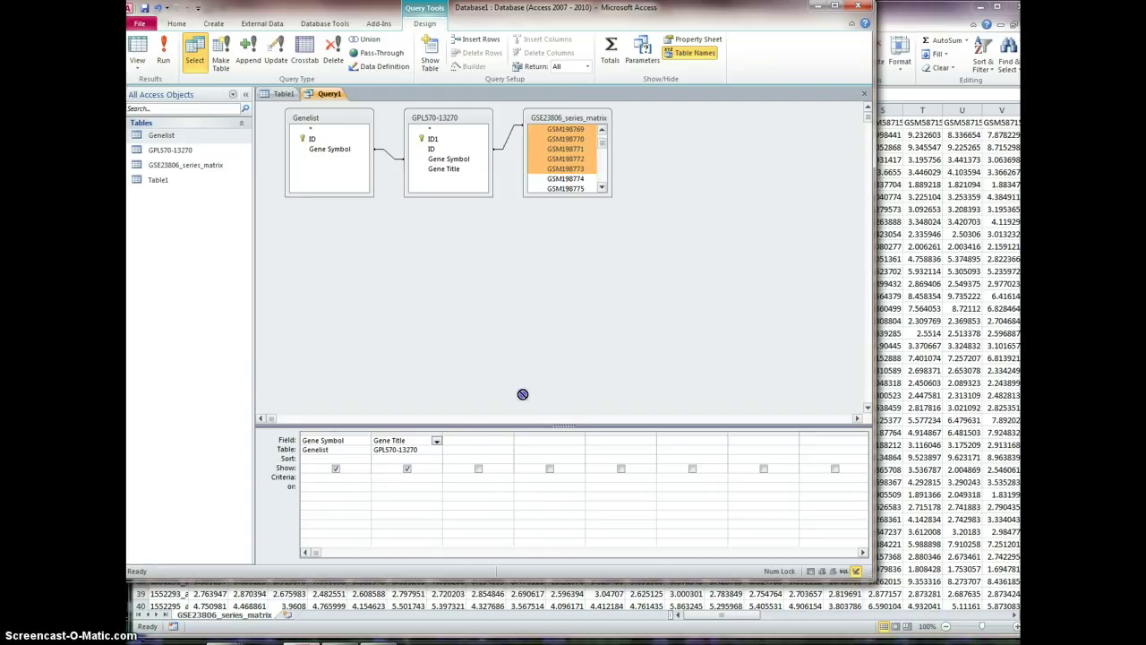